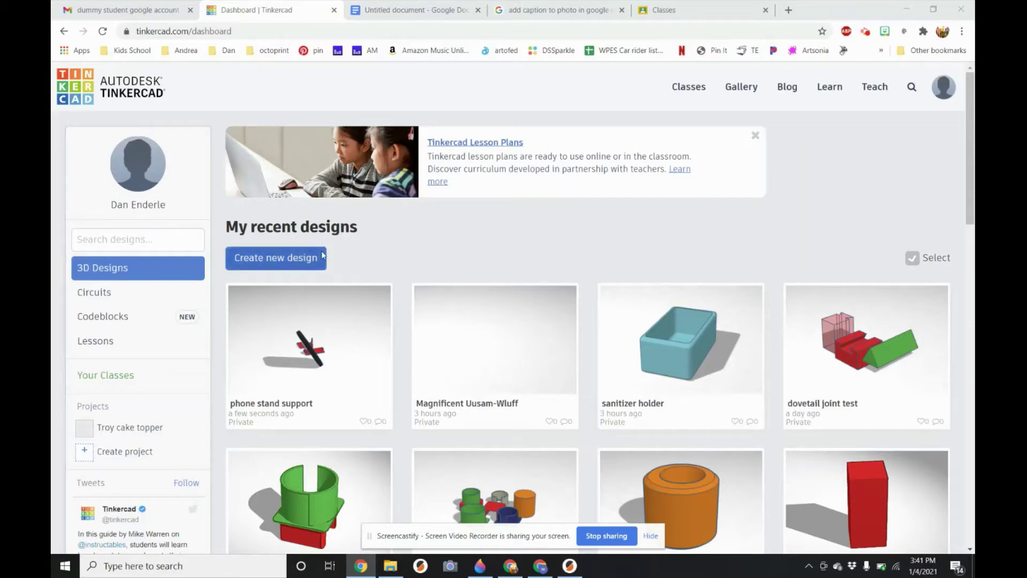
Create a blank design and title it with a teacher's and student's names plus 'phone stand'
click(294, 261)
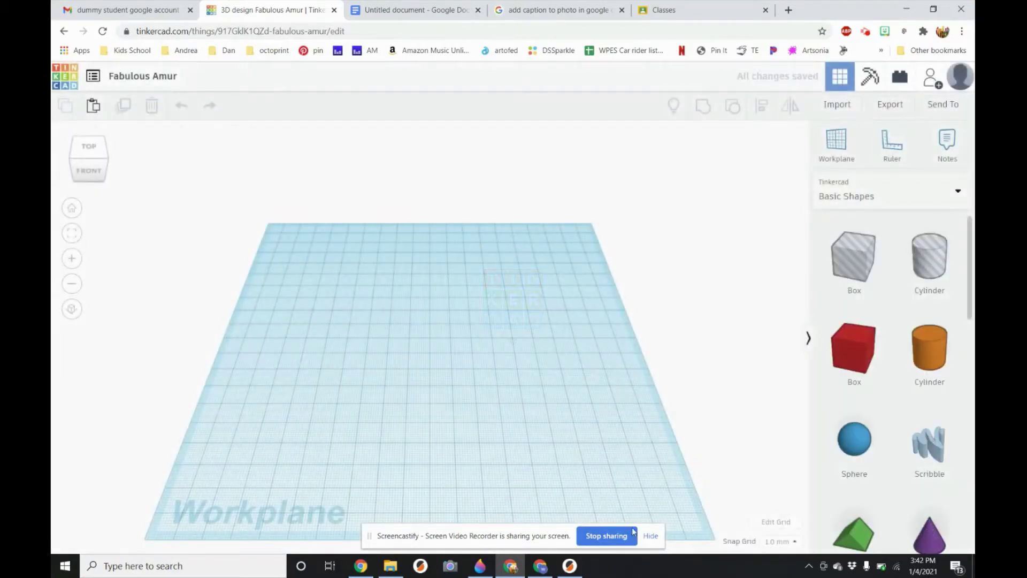
click(649, 535)
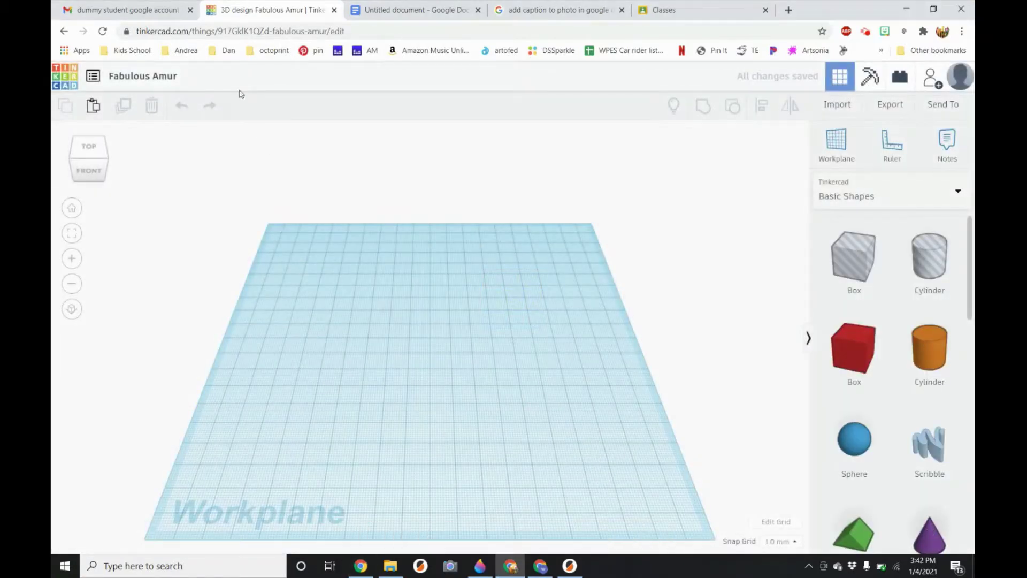
click(154, 77)
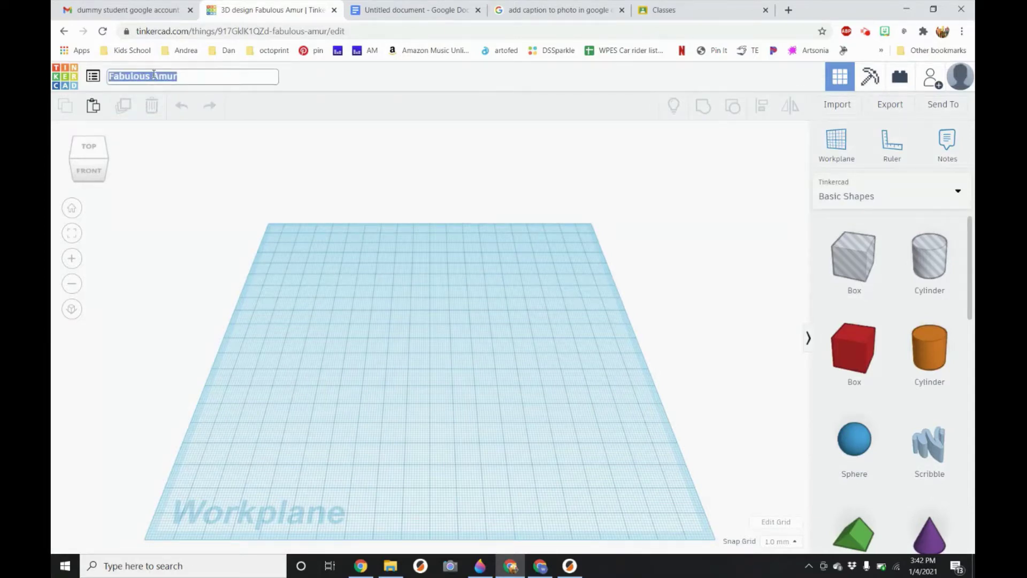
text(Mr Enderle 5-G)
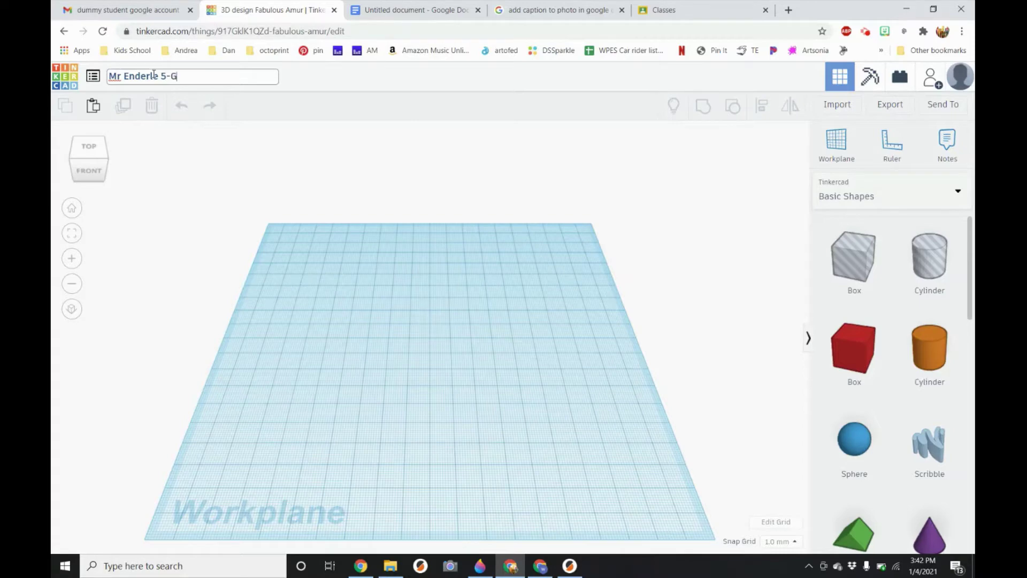
text(uula phone sta)
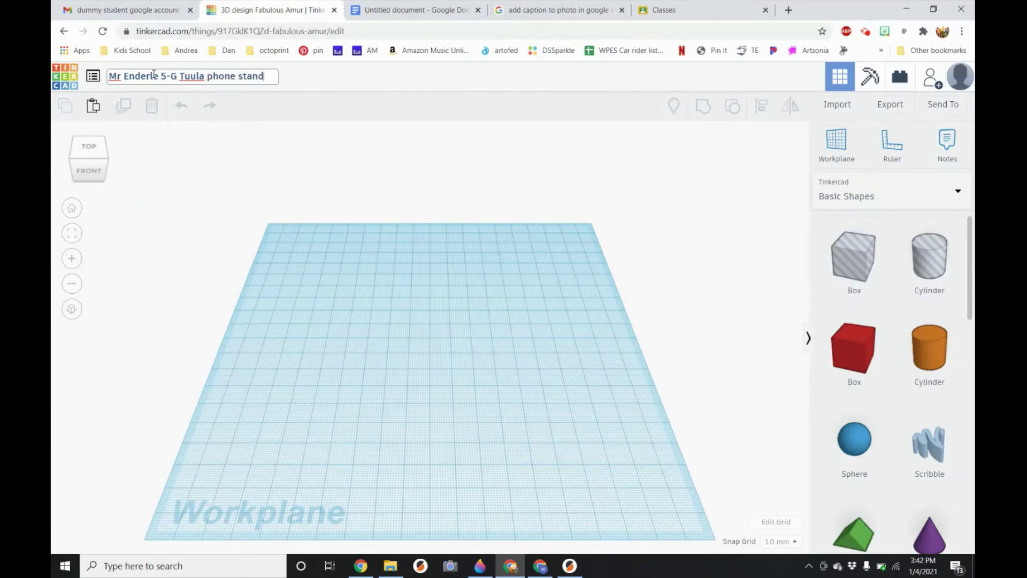
text(nd)
key(Return)
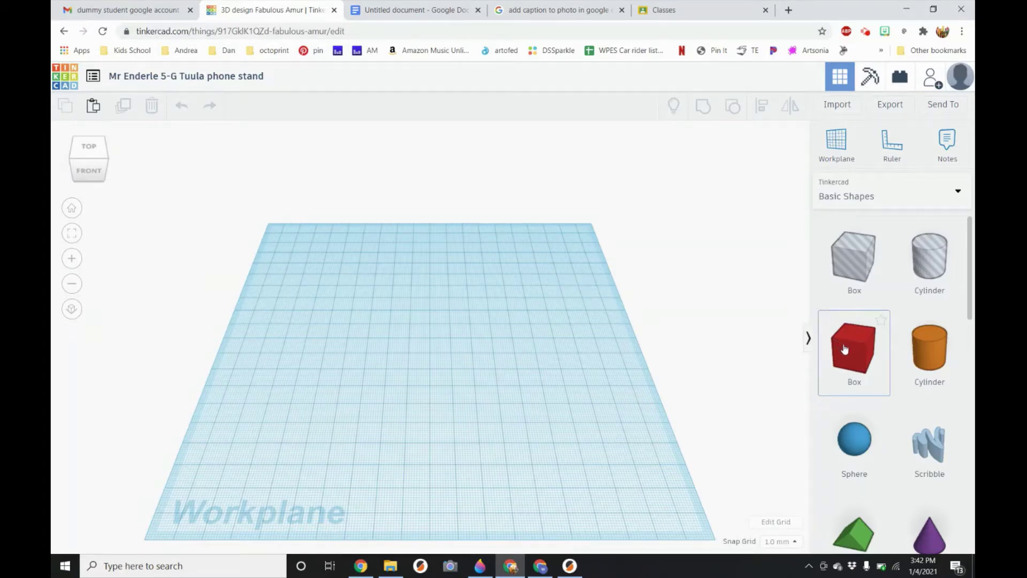
Place a red 20 mm box on the workplane and frame it in the view
drag(844, 349, 398, 343)
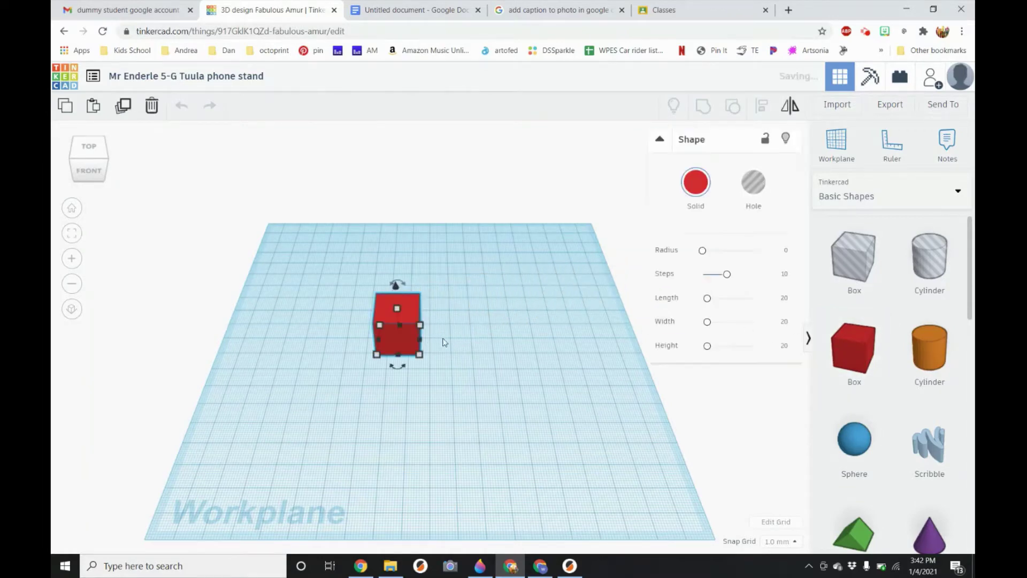
right_drag(486, 351, 402, 315)
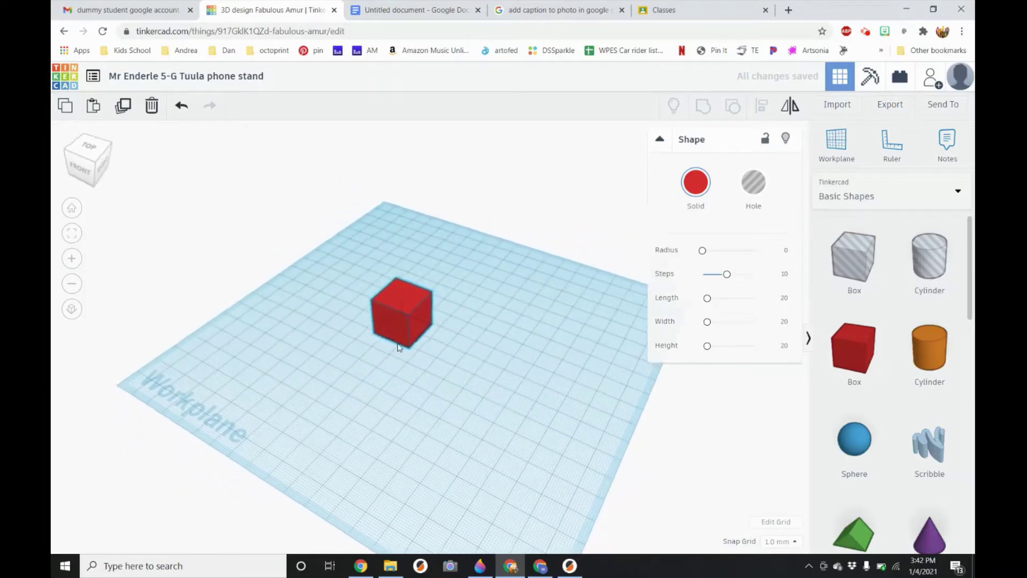
click(401, 308)
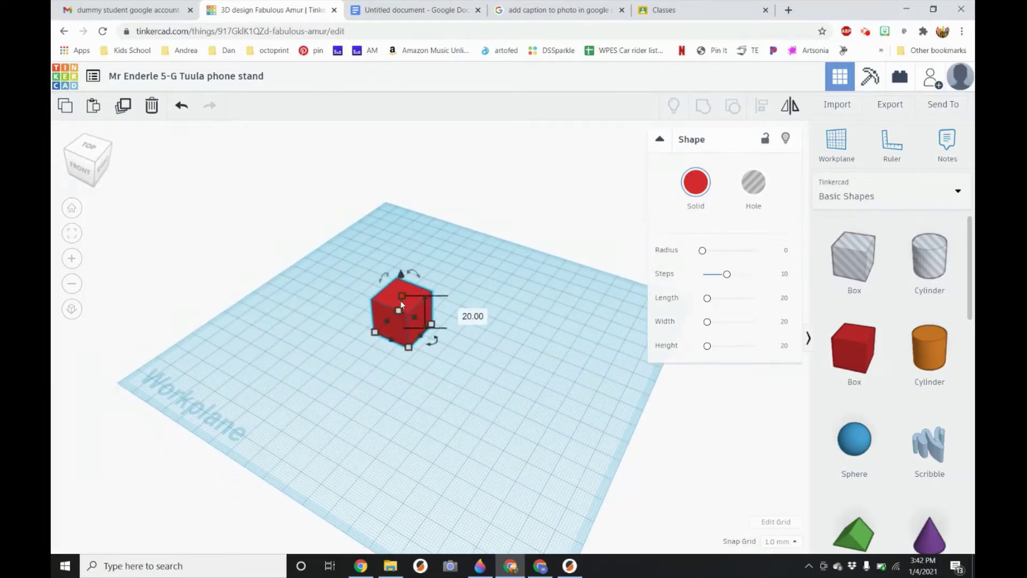
key(f)
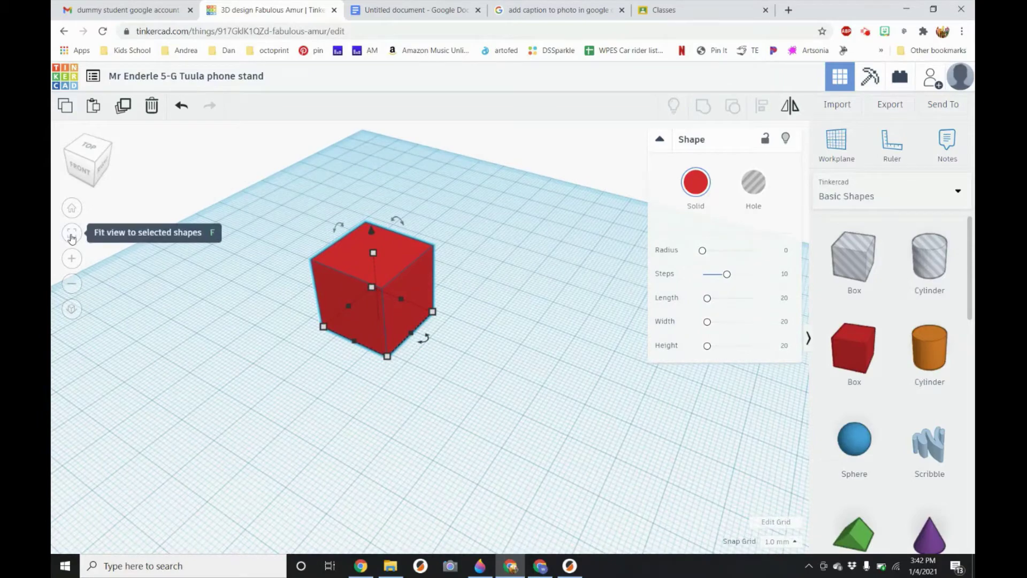
click(72, 234)
Lower the red box's height to 12 mm, keeping its 20 × 20 footprint
mouse_move(431, 244)
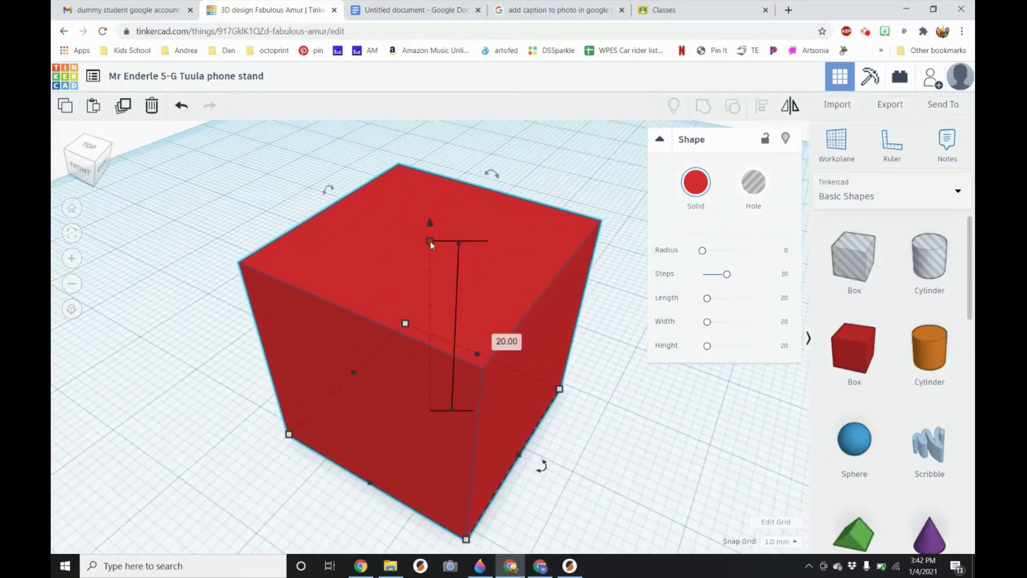
mouse_move(430, 241)
mouse_down()
mouse_move(422, 271)
mouse_move(424, 257)
mouse_up()
right_drag(488, 317, 582, 377)
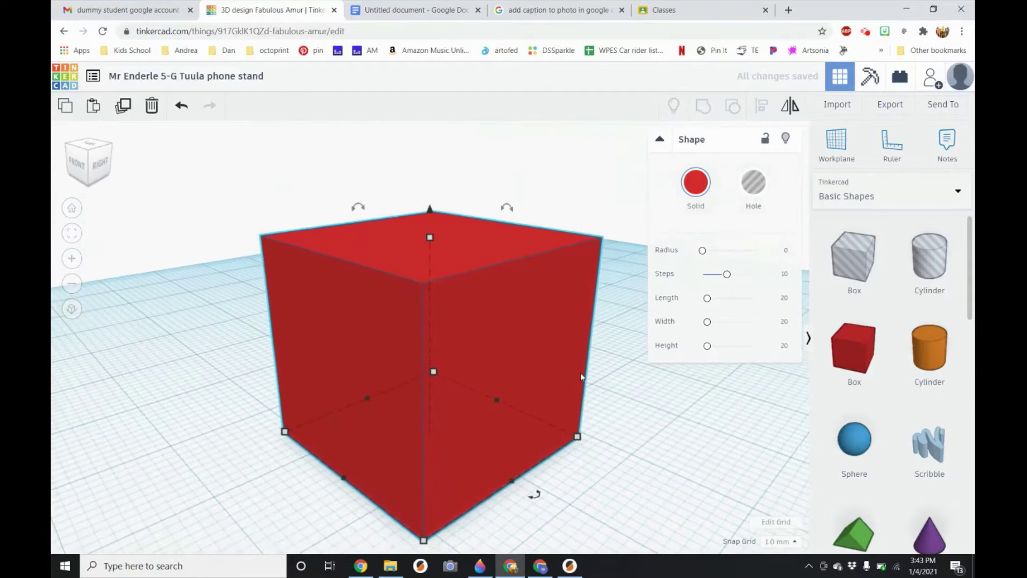
right_drag(215, 323, 432, 285)
mouse_move(431, 246)
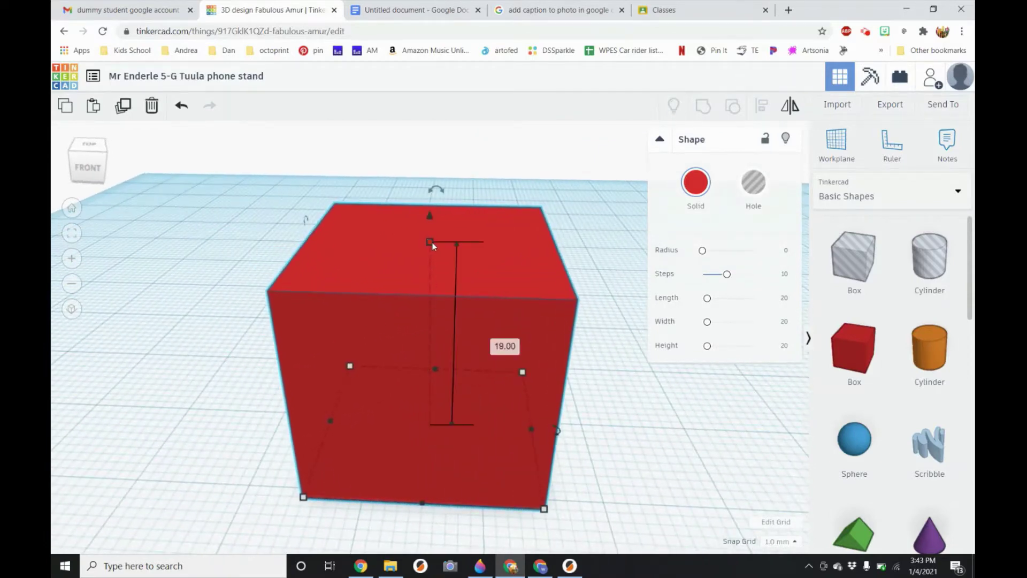
drag(432, 245, 423, 281)
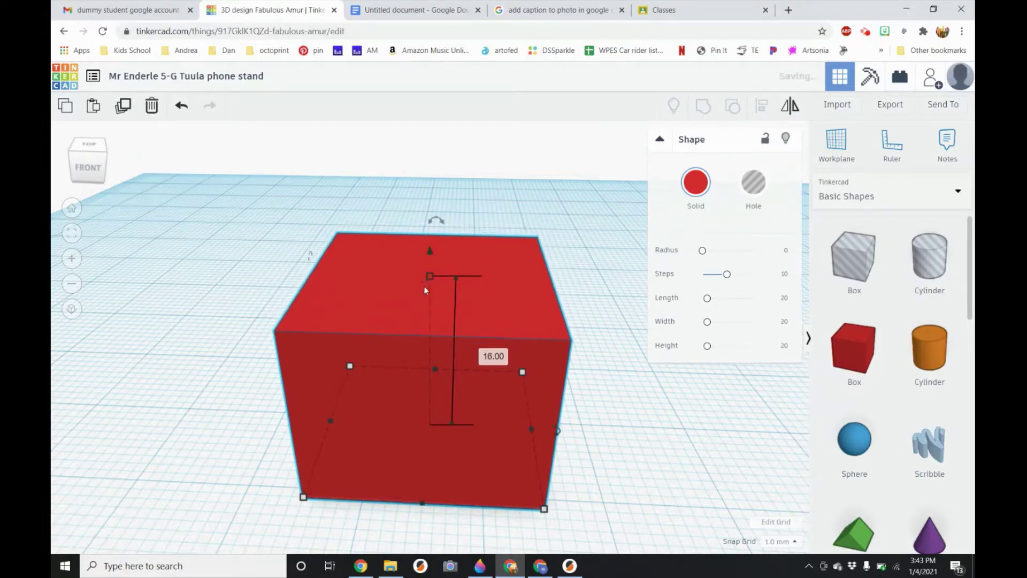
click(492, 358)
text(12)
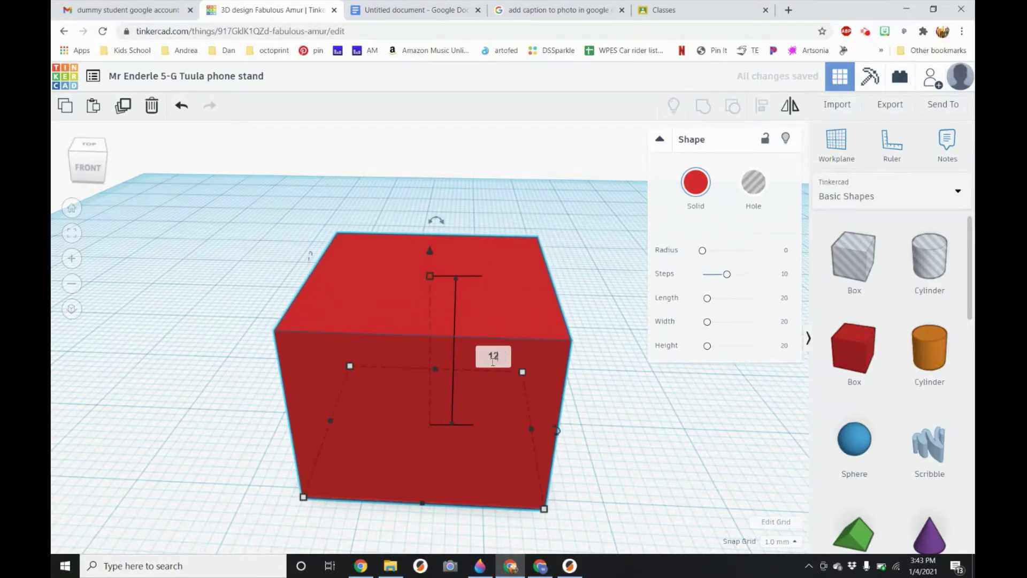
key(Return)
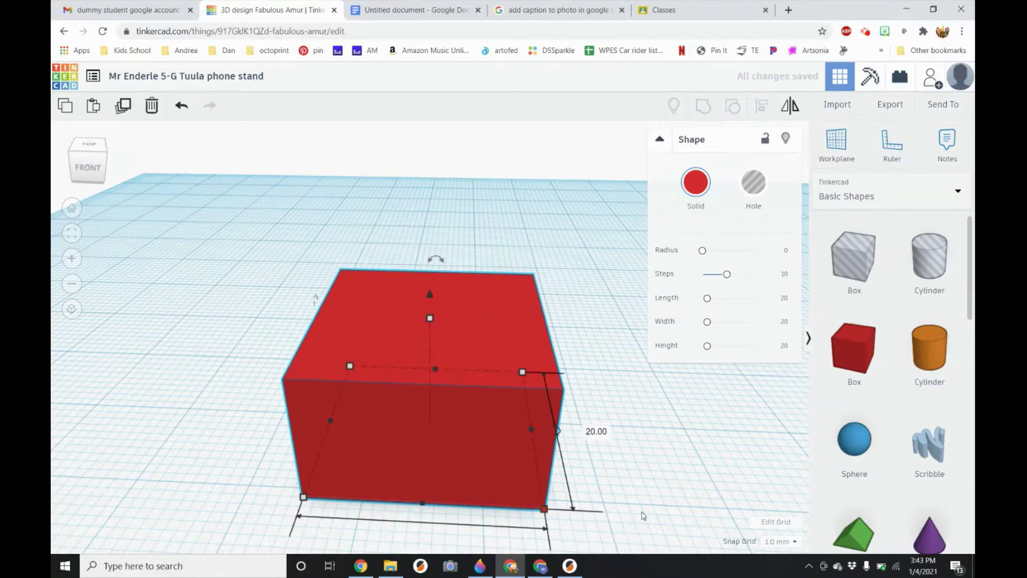
scroll(639, 514, down, 2)
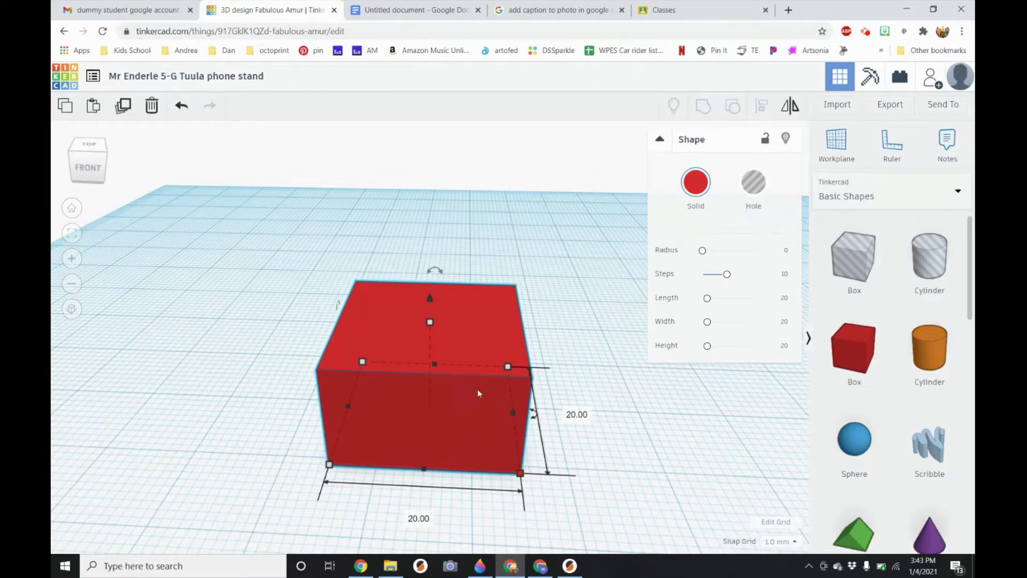
mouse_move(429, 322)
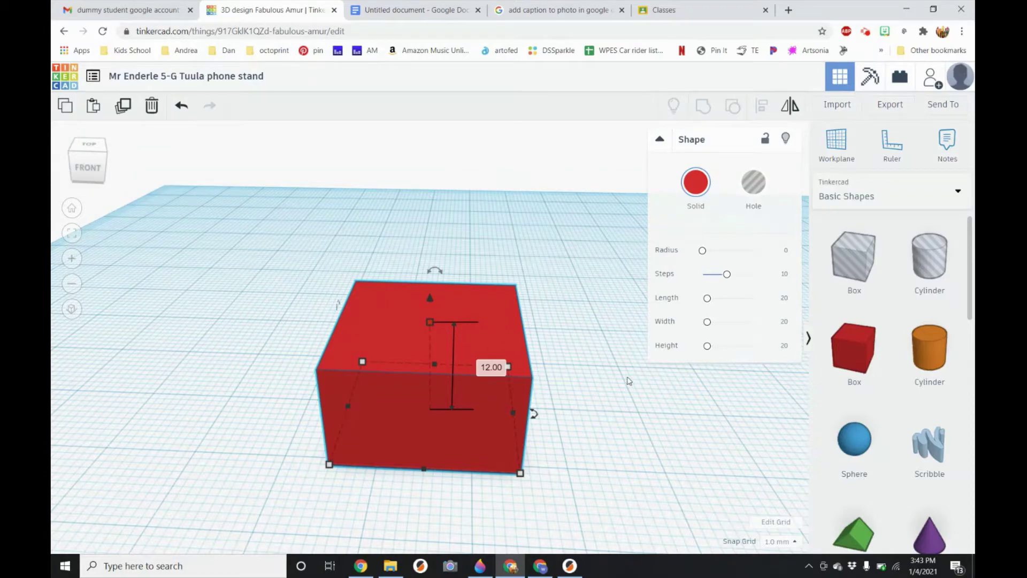
right_drag(633, 401, 581, 409)
scroll(770, 440, down, 4)
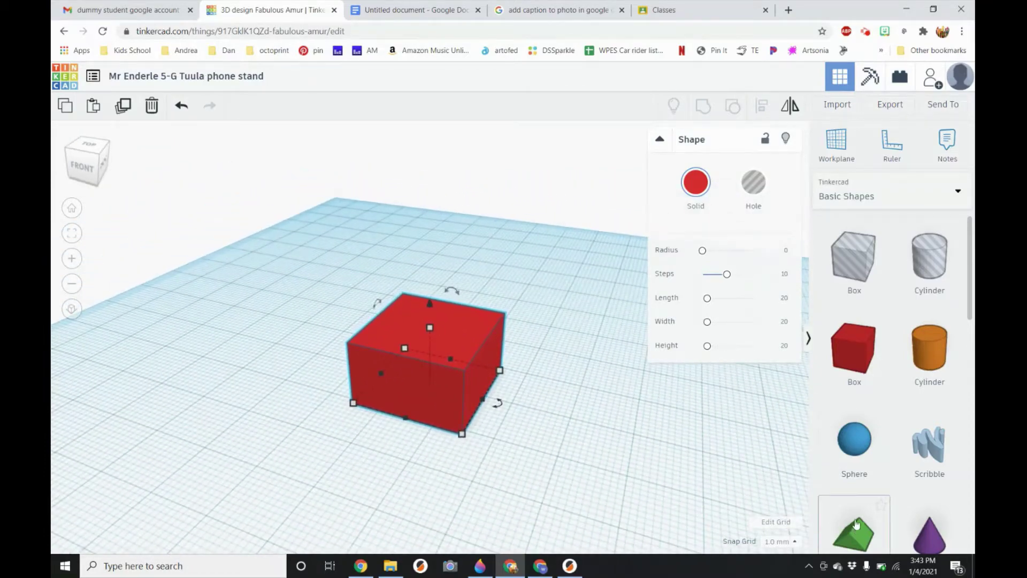
Add a green roof shape beside the red box and narrow it to 12 mm
scroll(866, 502, down, 3)
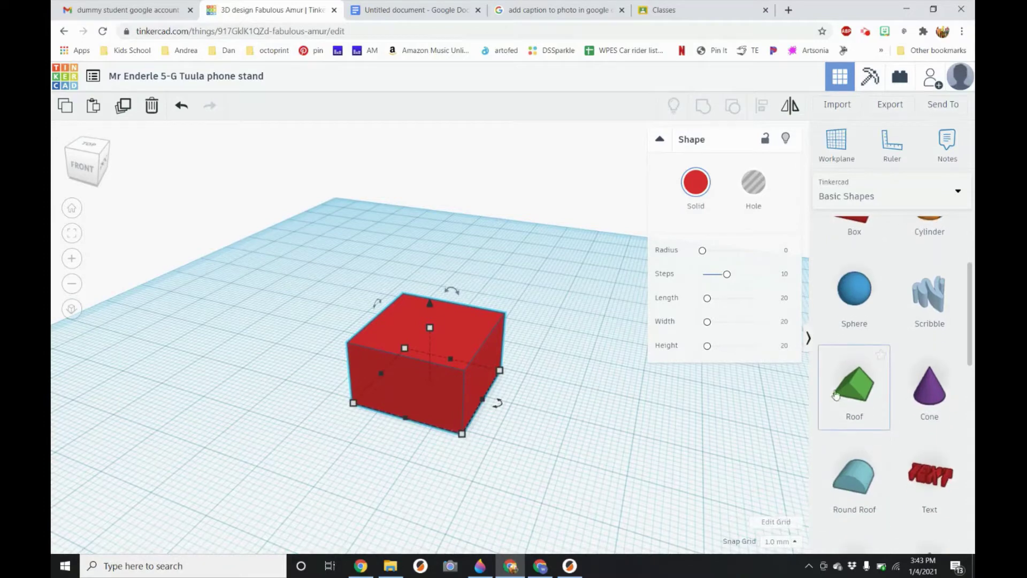
drag(854, 388, 281, 338)
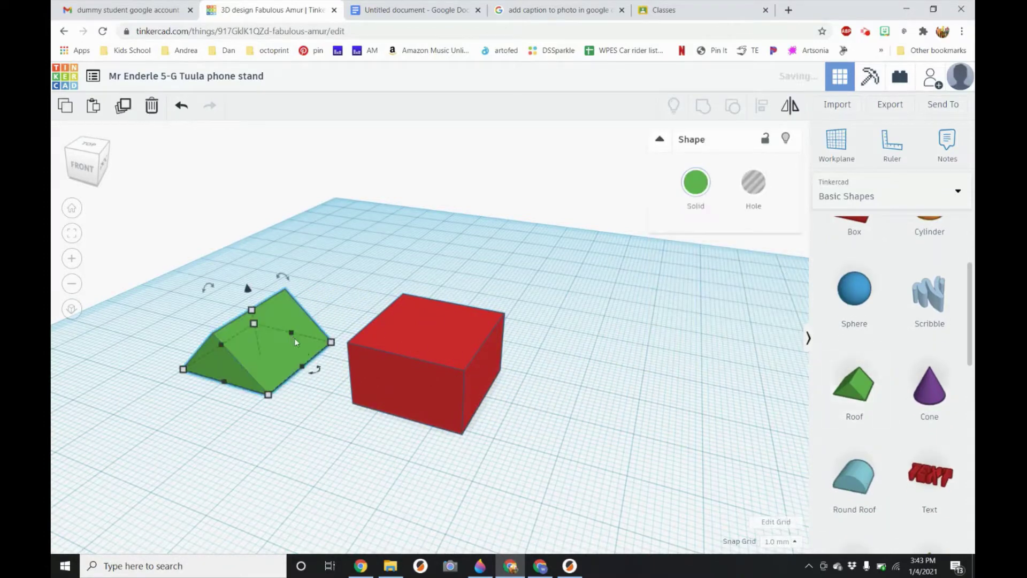
right_drag(314, 413, 290, 407)
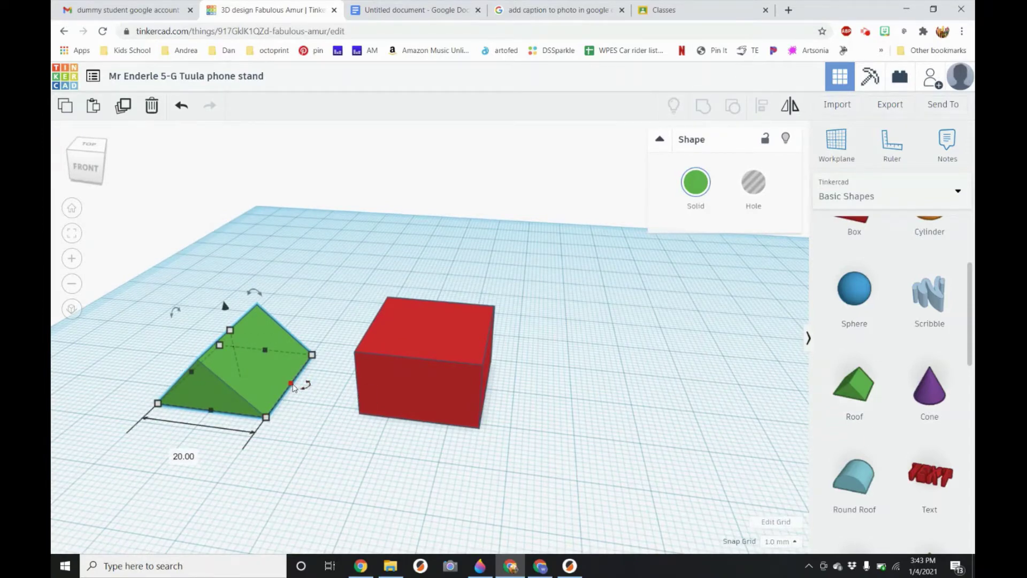
drag(293, 386, 259, 379)
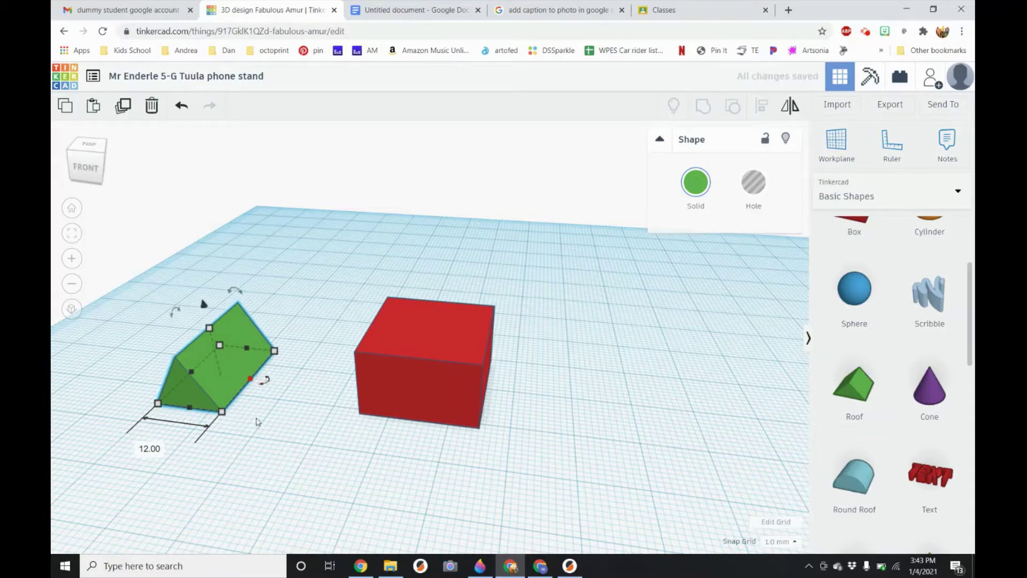
click(257, 423)
Slide the roof up against the red box's side and select both shapes
right_drag(132, 468, 205, 434)
drag(205, 434, 351, 407)
right_drag(436, 457, 376, 438)
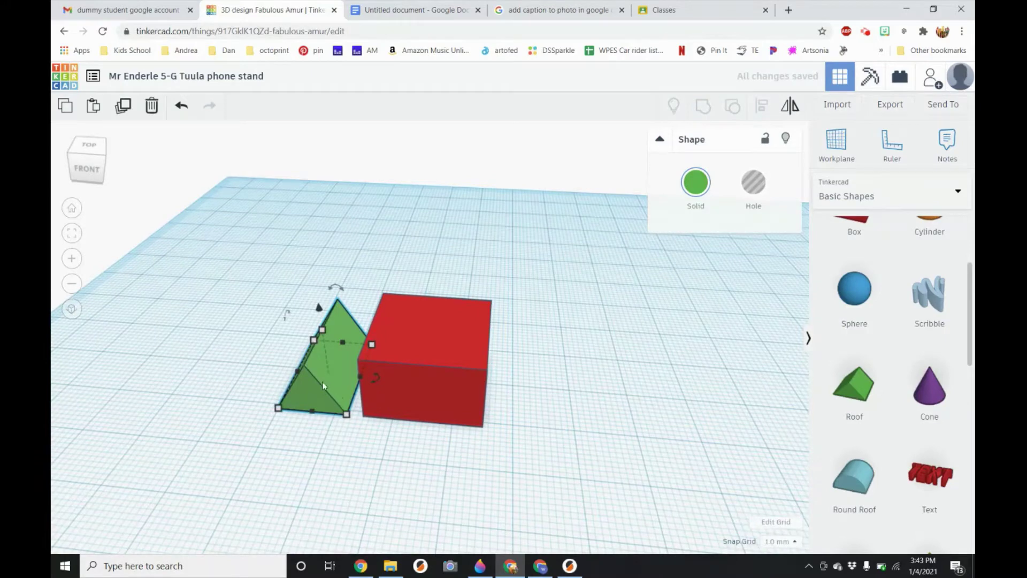
mouse_move(322, 381)
mouse_down()
mouse_move(405, 420)
mouse_move(433, 409)
mouse_move(342, 393)
mouse_move(376, 411)
mouse_move(316, 400)
mouse_up()
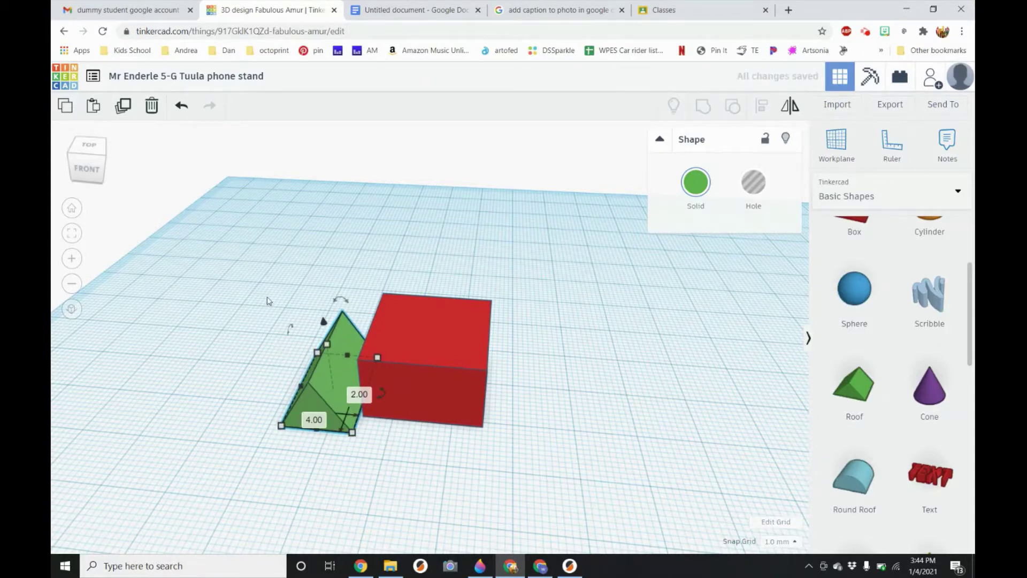
drag(267, 297, 420, 456)
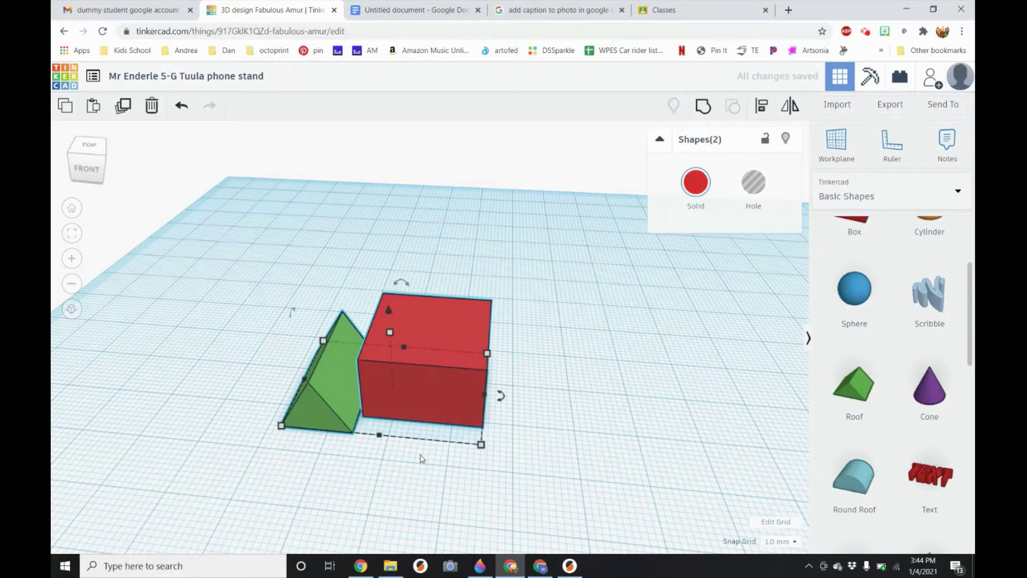
Align the roof and box along their left edge so the roof sits inside the box
click(762, 109)
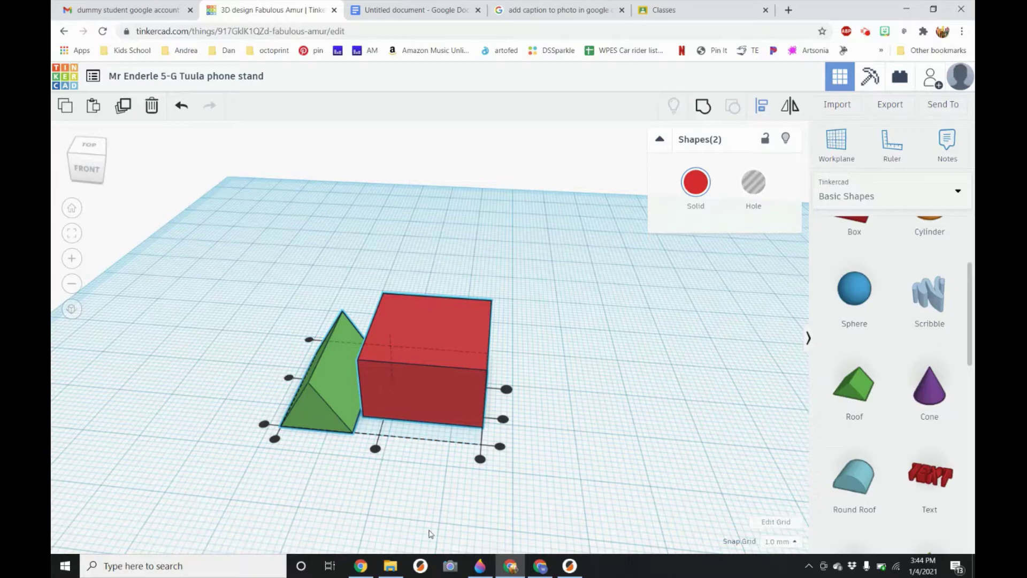
right_drag(415, 515, 366, 471)
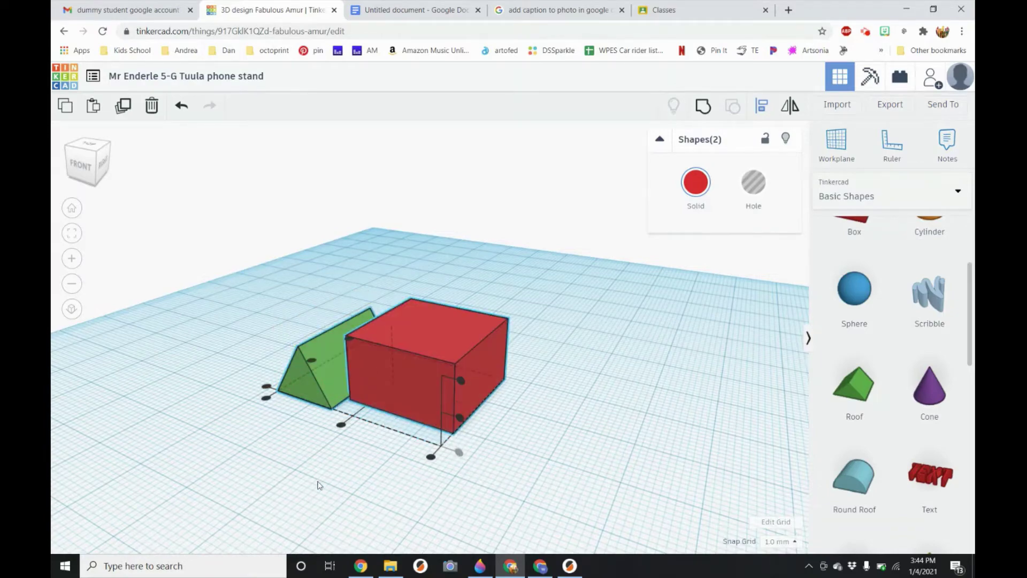
right_drag(319, 485, 396, 471)
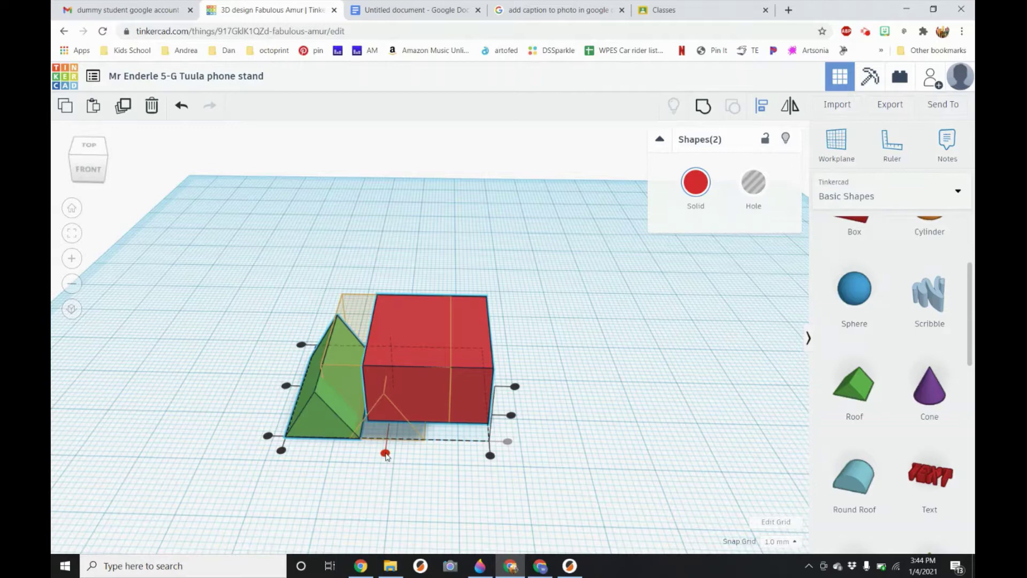
click(385, 453)
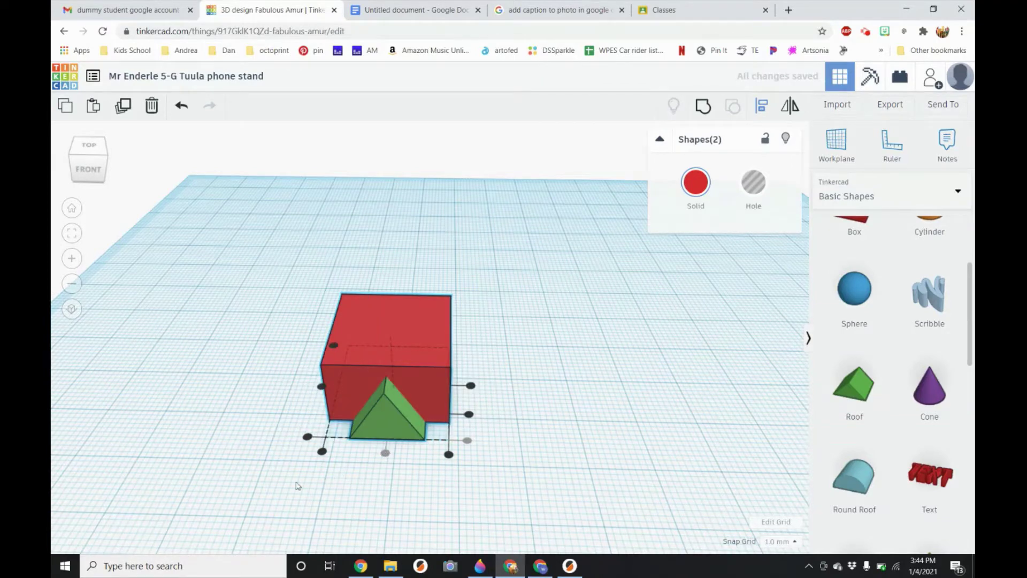
right_drag(297, 486, 305, 486)
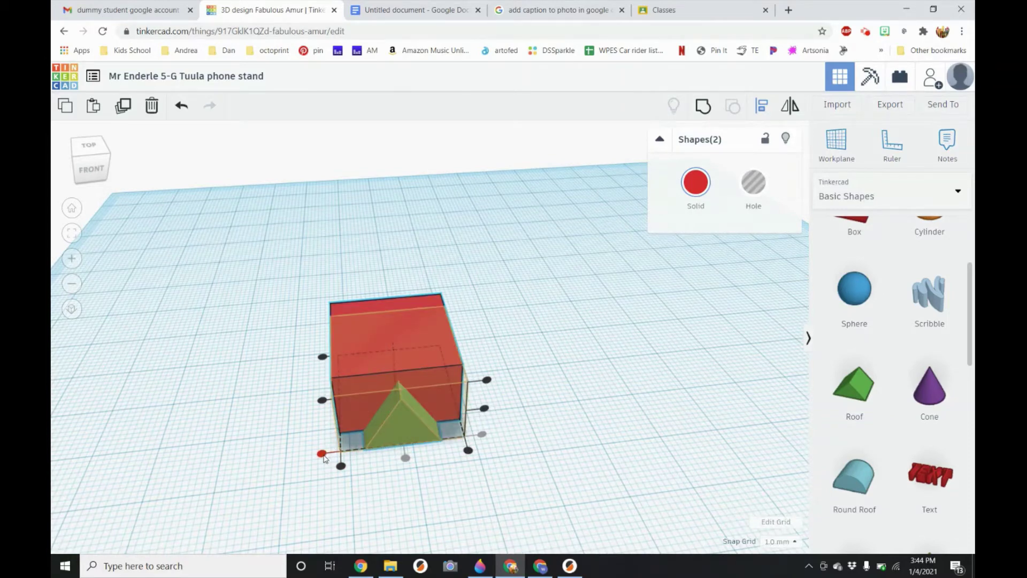
click(321, 453)
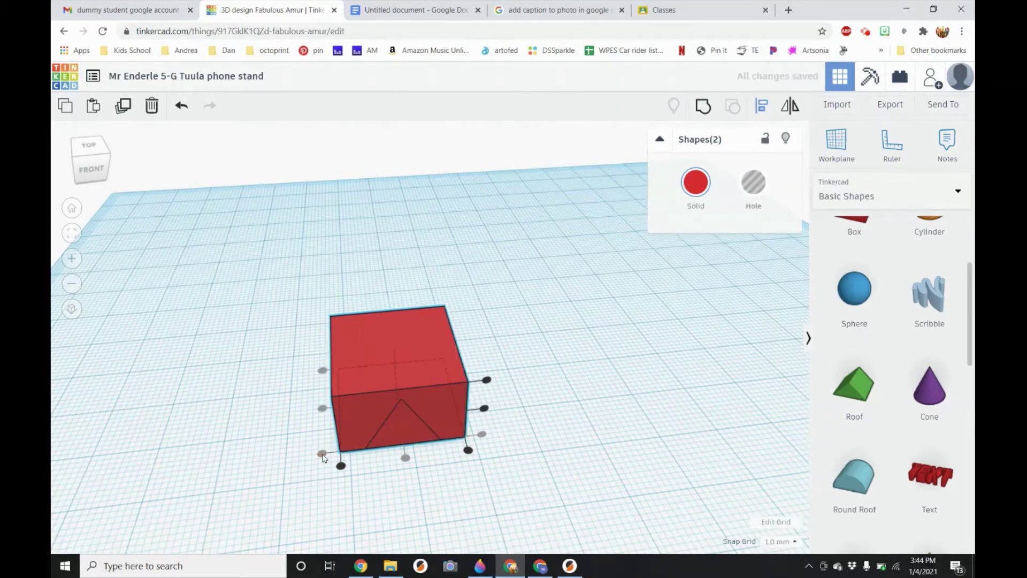
mouse_move(275, 440)
right_down()
mouse_move(275, 401)
mouse_move(288, 430)
right_up()
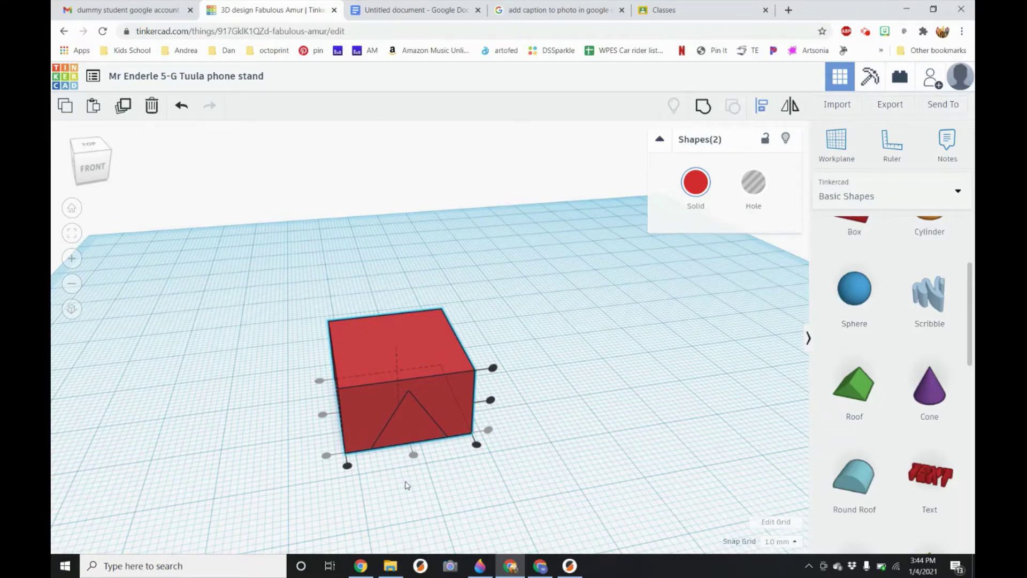
right_drag(291, 451, 251, 383)
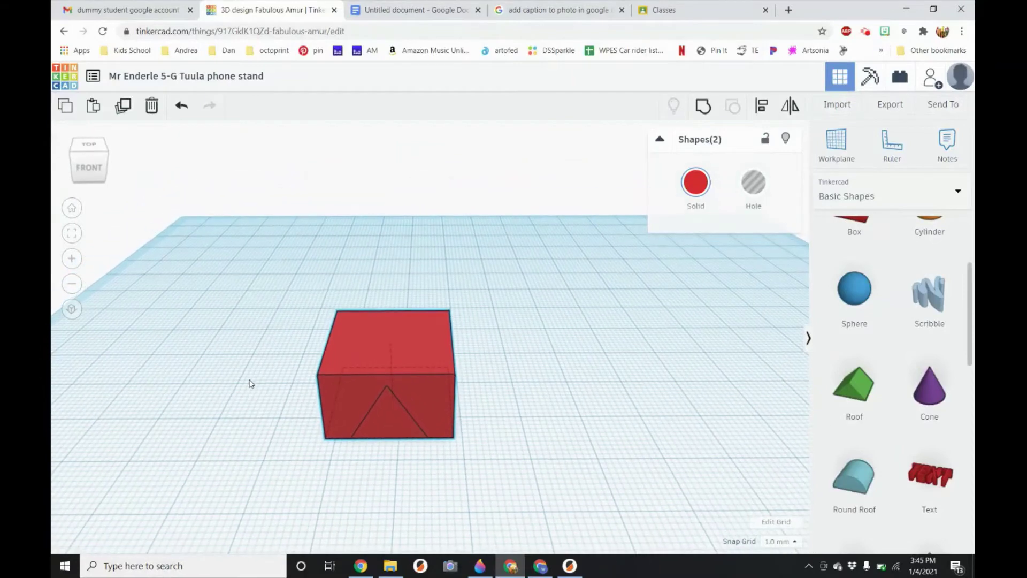
Select the red box, lift it 3 mm, then drop it back onto the workplane
click(325, 492)
click(396, 439)
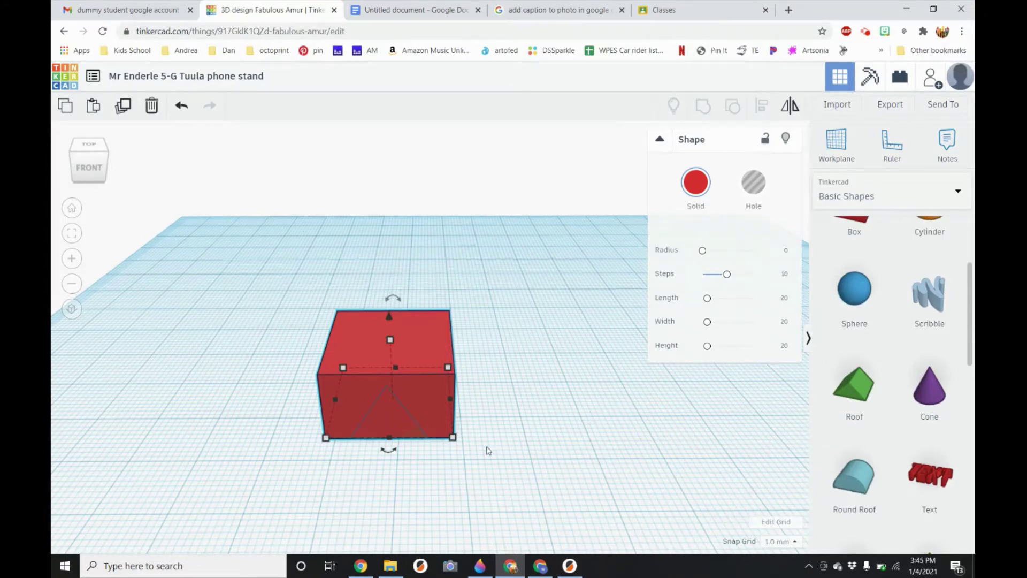
drag(399, 426, 399, 426)
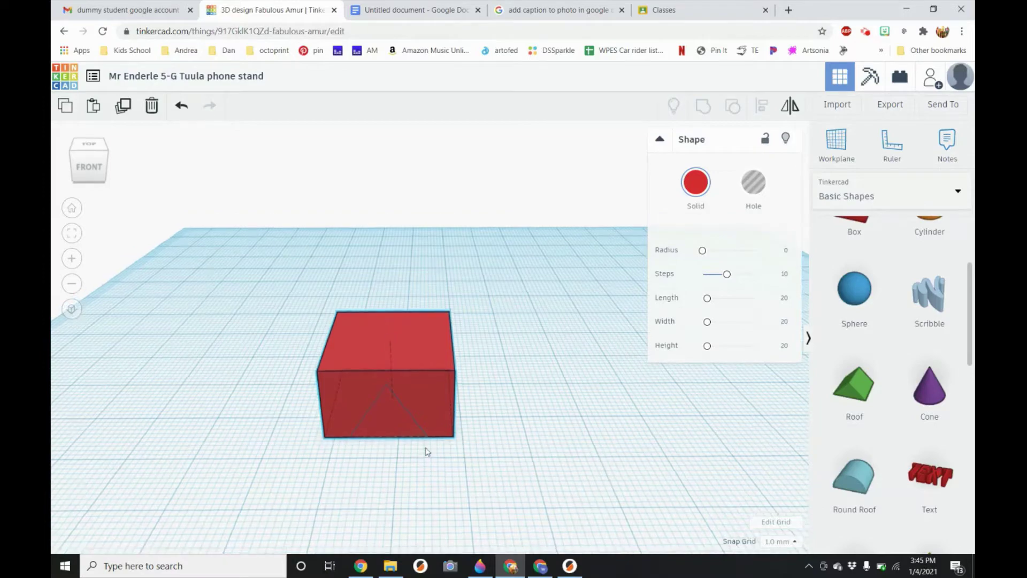
right_drag(424, 449, 386, 390)
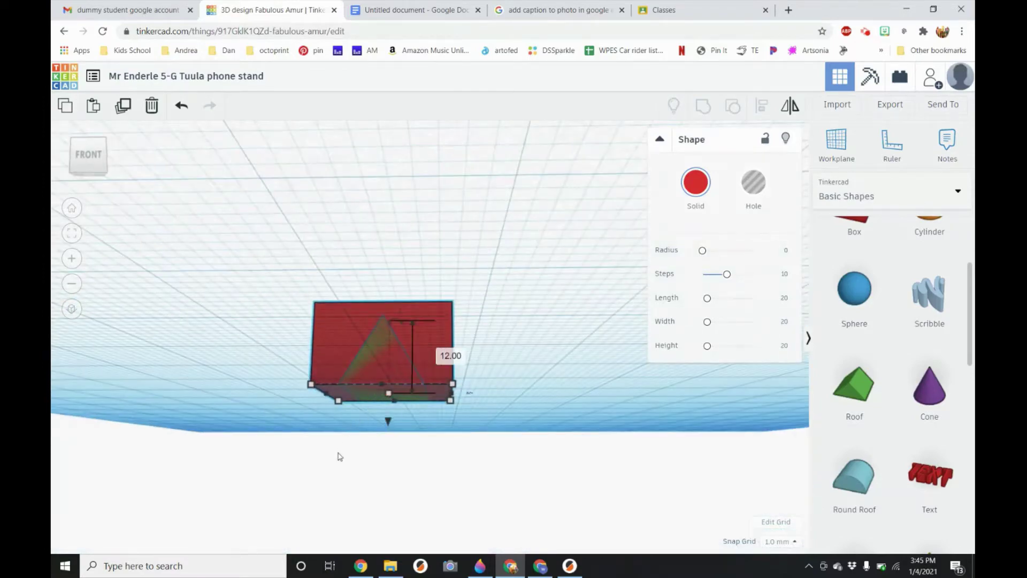
right_drag(341, 456, 368, 480)
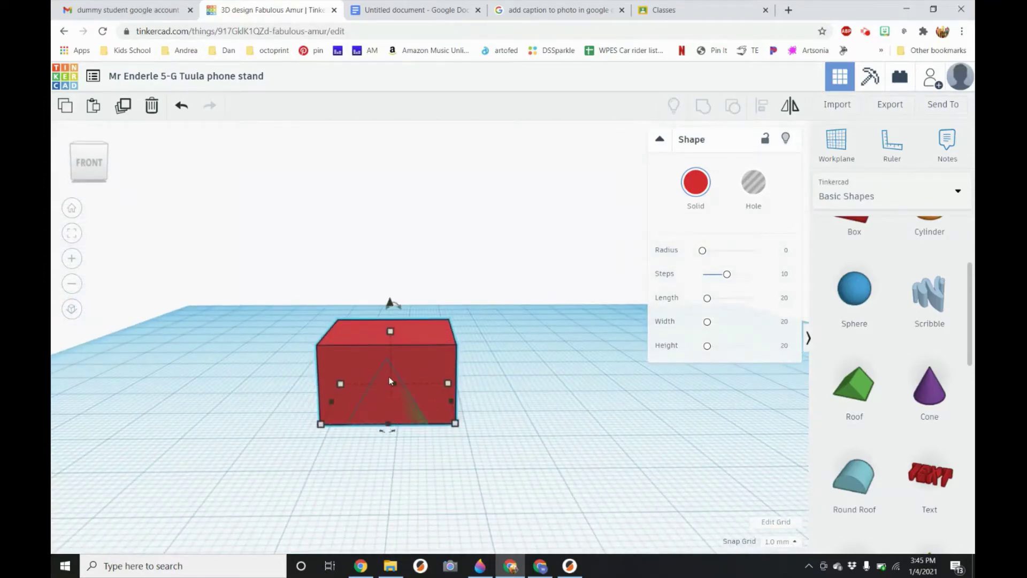
click(390, 303)
scroll(390, 303, up, 4)
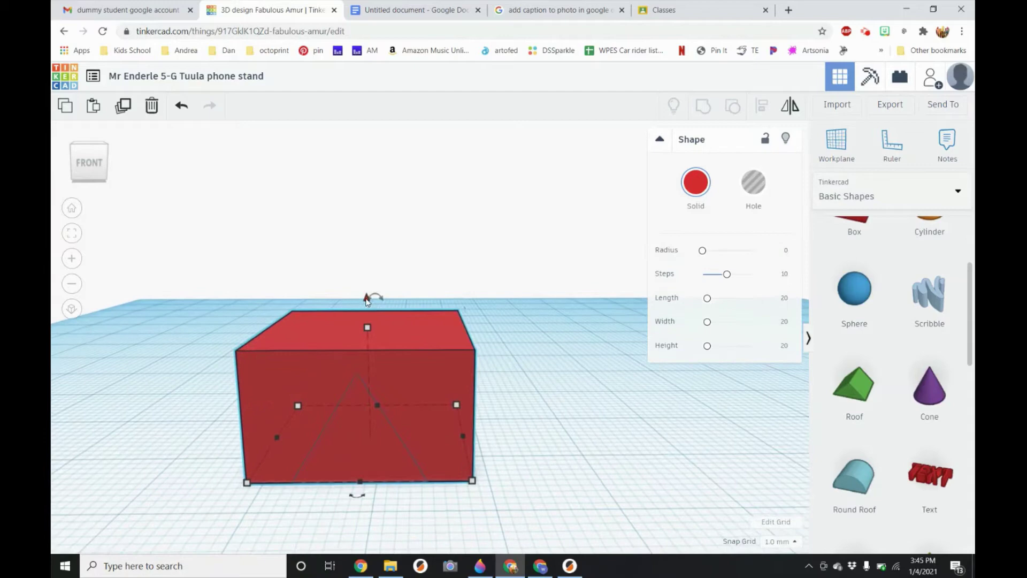
drag(367, 301, 366, 273)
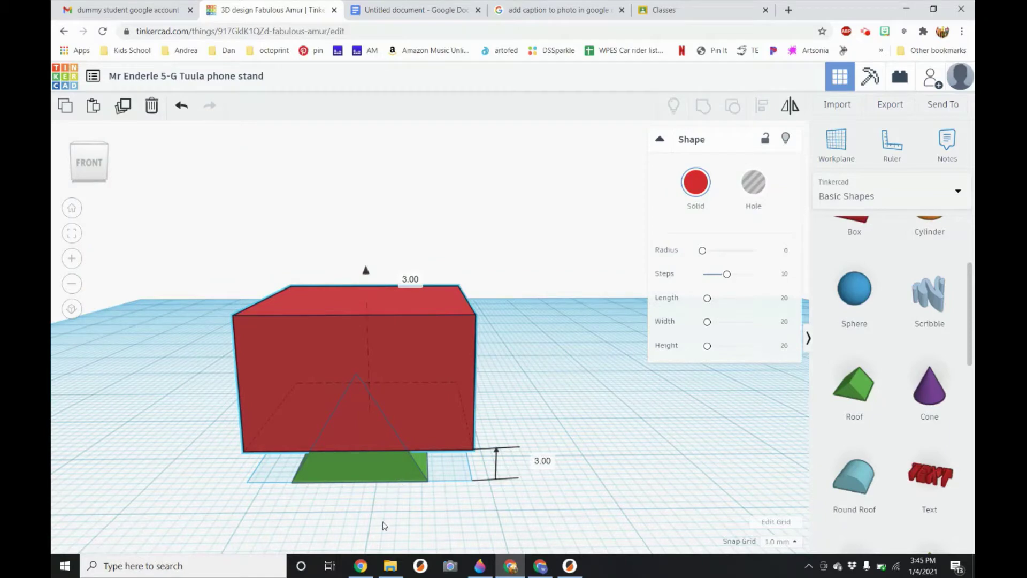
key(d)
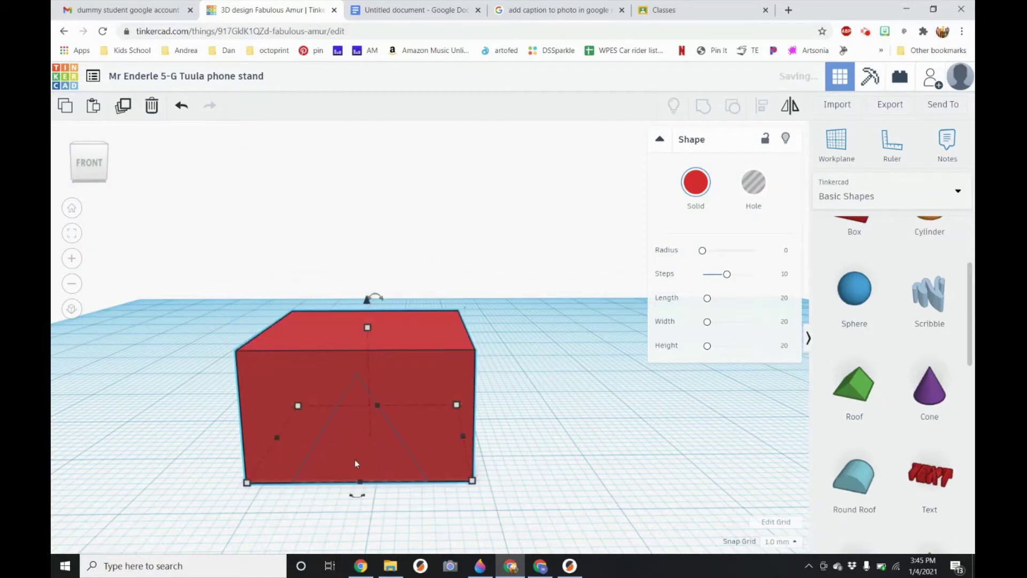
right_drag(419, 523, 400, 407)
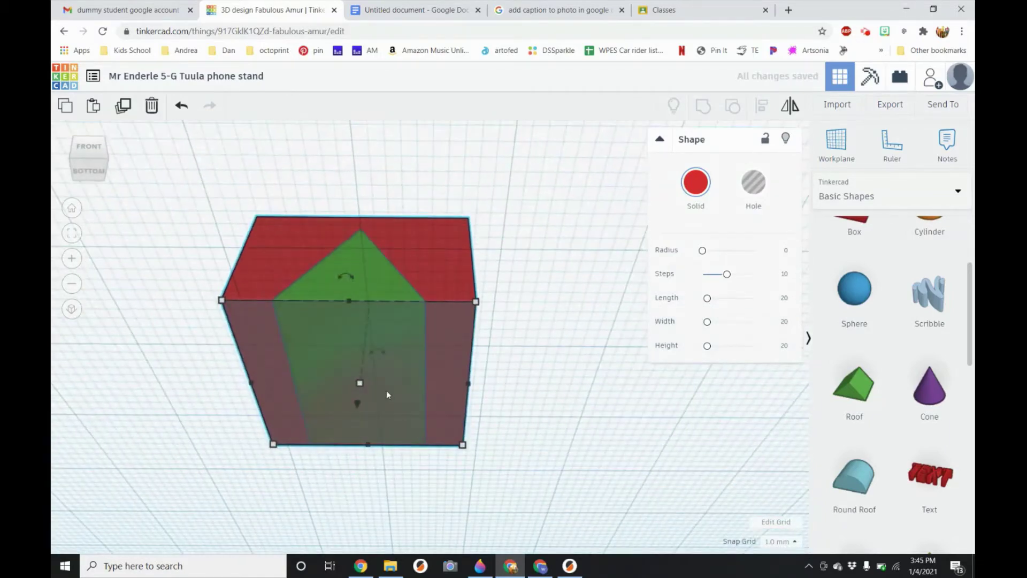
Raise the green roof to a 7.00 mm elevation so its peak pokes above the box
click(403, 305)
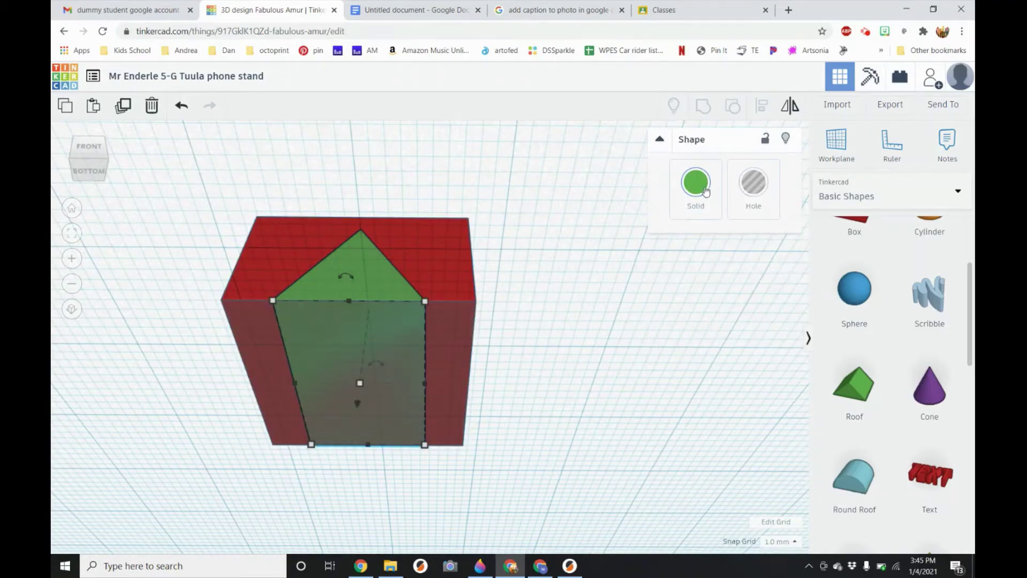
right_drag(545, 280, 364, 325)
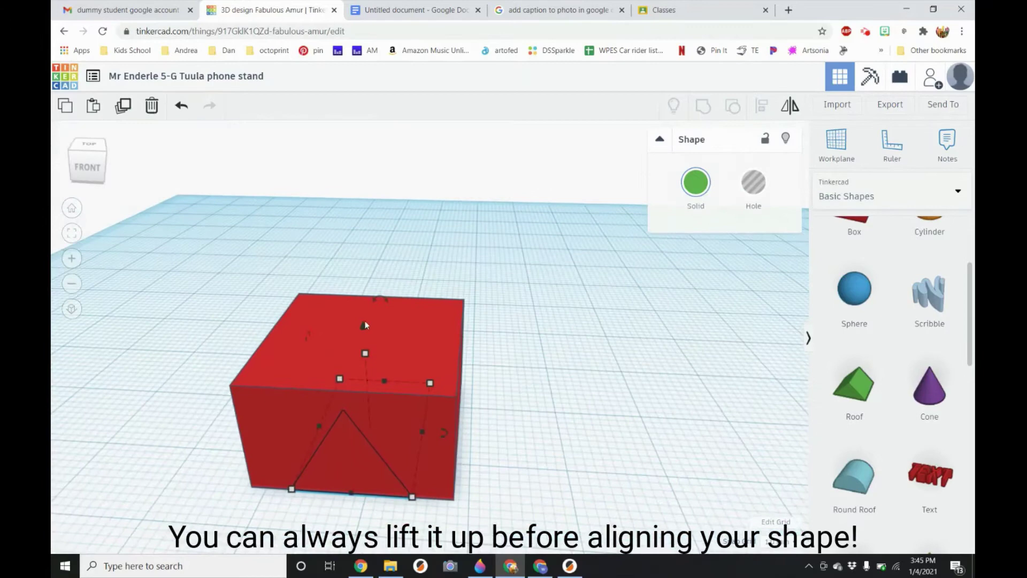
drag(362, 327, 366, 266)
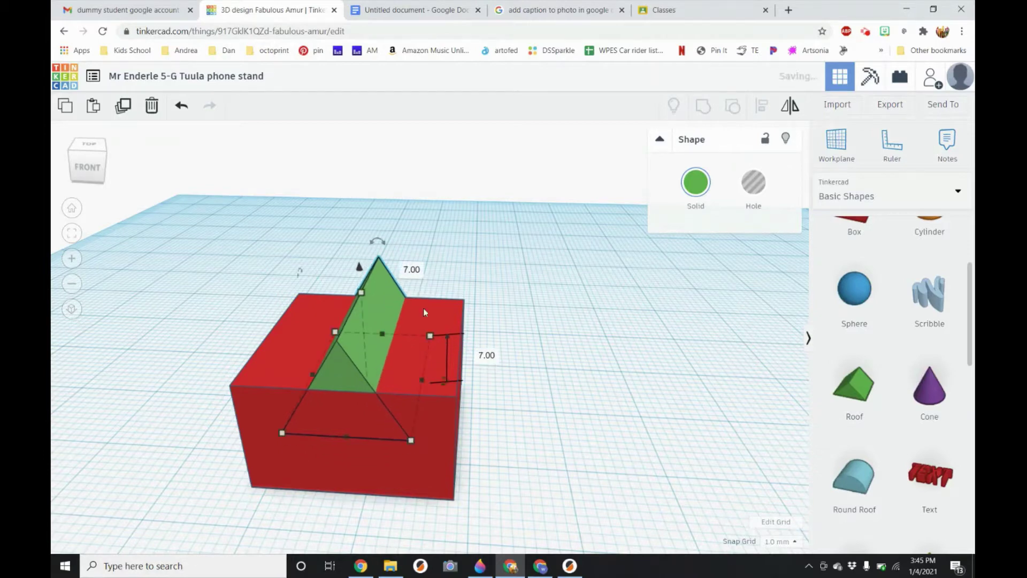
right_drag(422, 307, 470, 359)
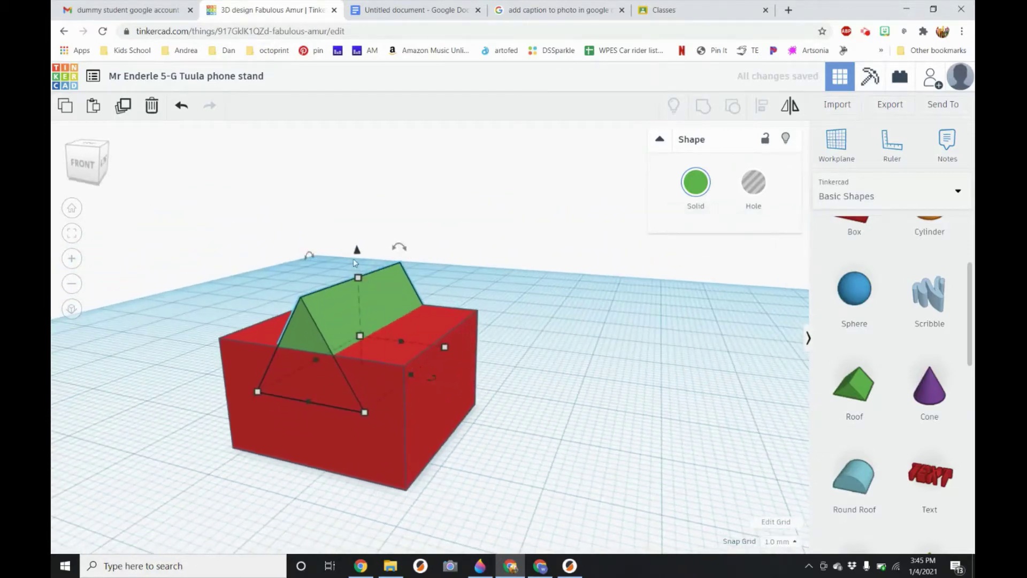
key(ctrl+z)
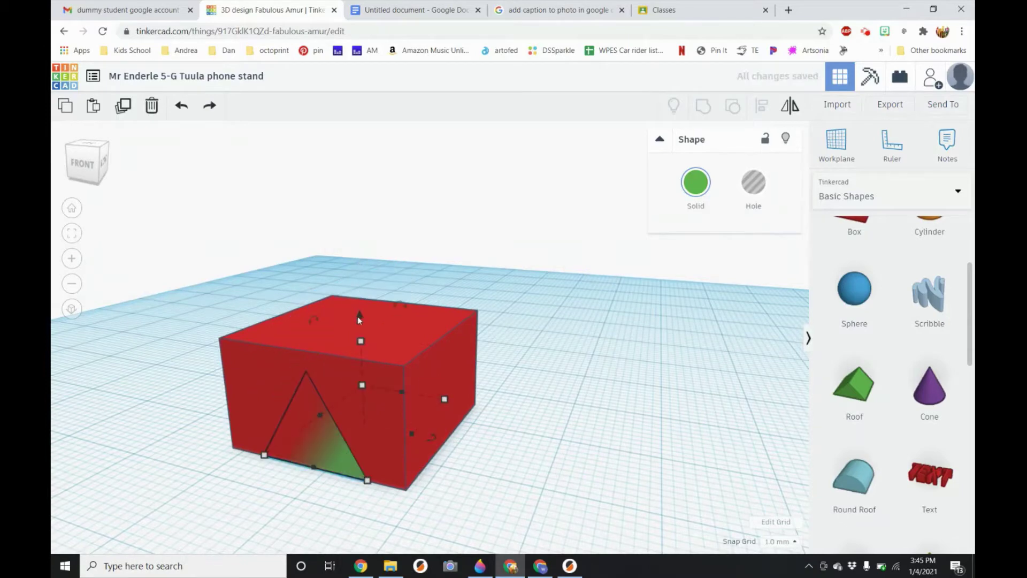
key(ctrl+z)
drag(364, 288, 371, 252)
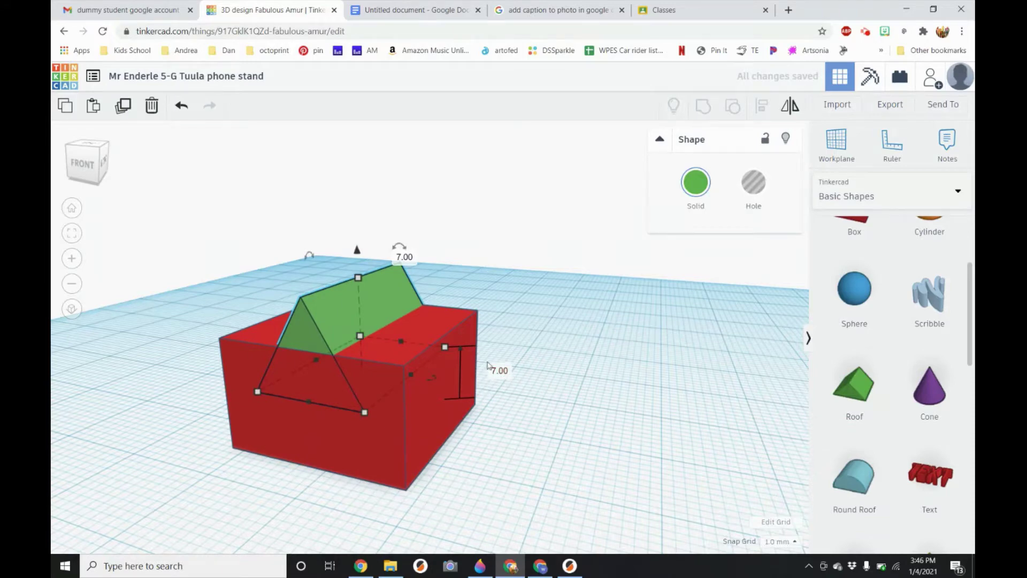
right_drag(490, 421, 456, 426)
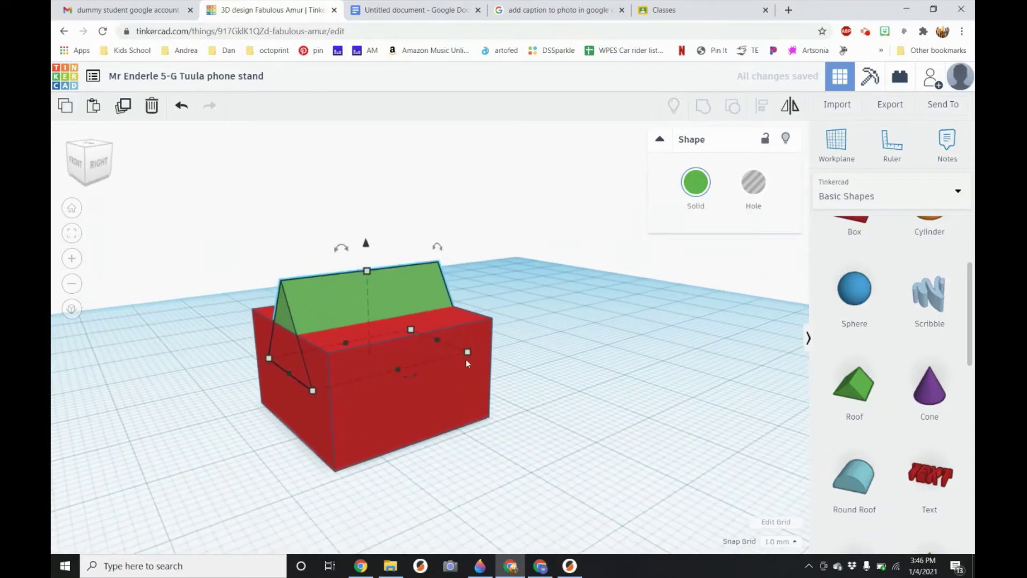
right_drag(241, 427, 366, 428)
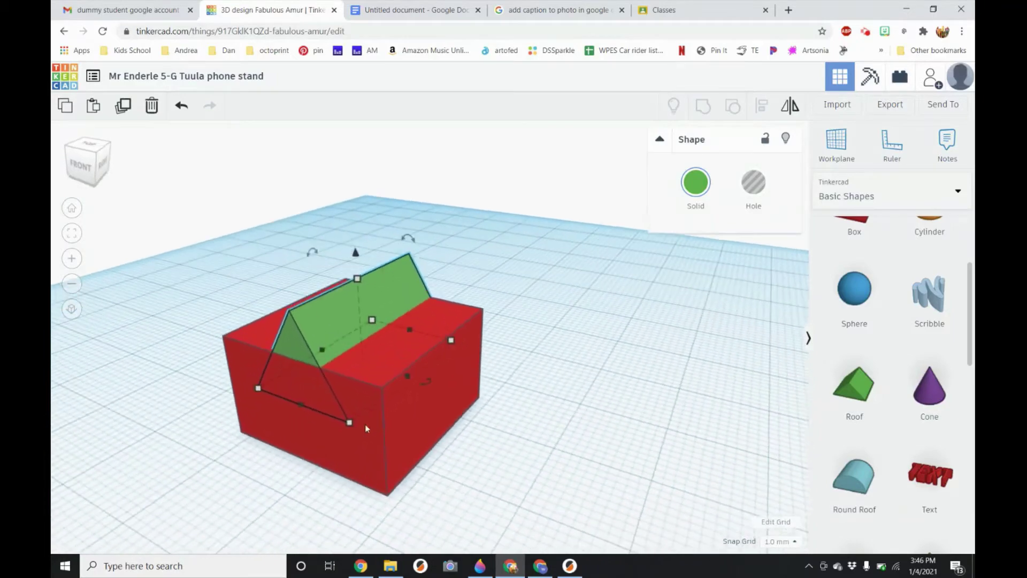
drag(355, 252, 356, 262)
click(516, 362)
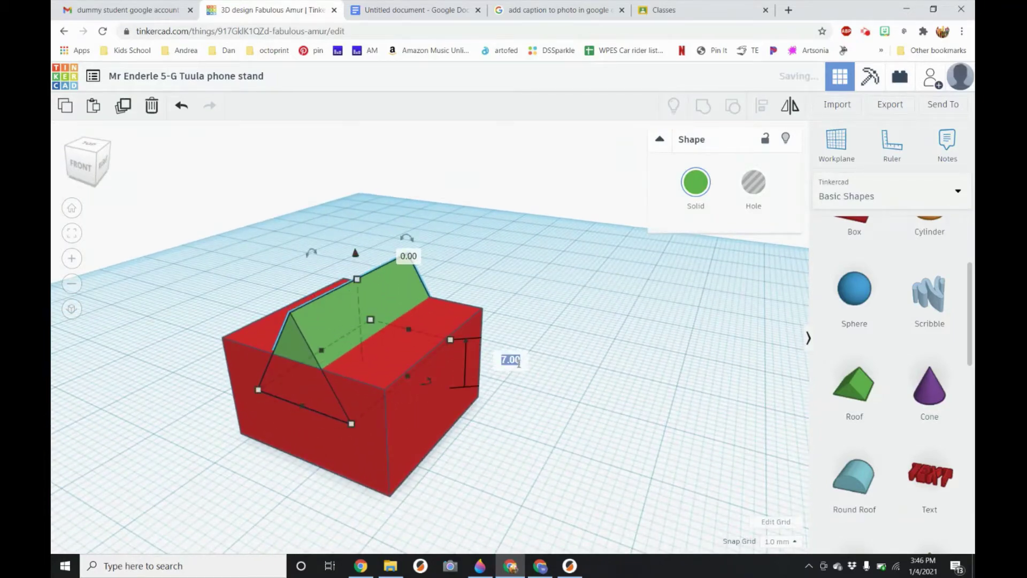
right_drag(463, 451, 391, 406)
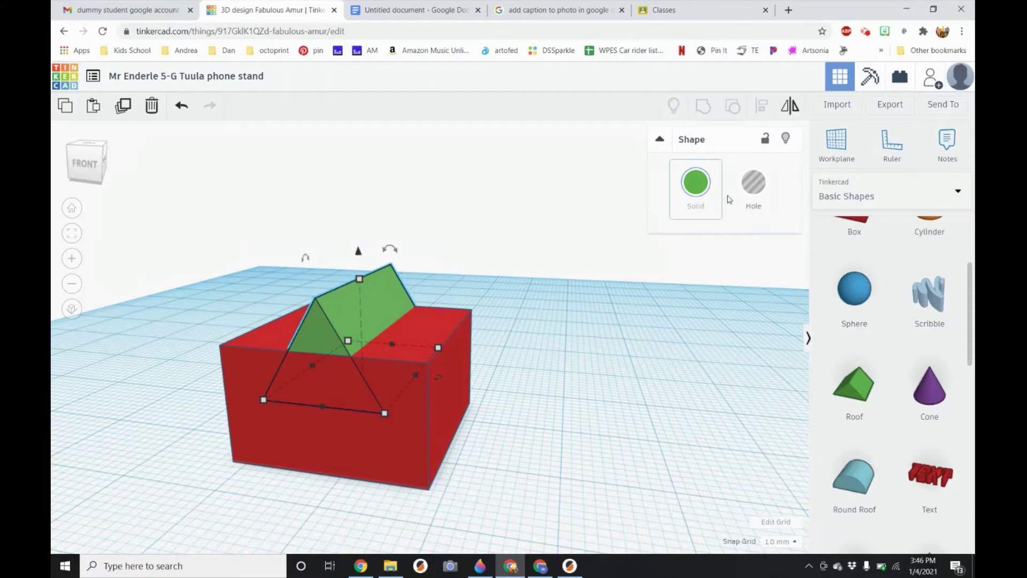
Make the raised roof a hole shape and select it together with the red box
click(755, 189)
right_drag(613, 297, 601, 343)
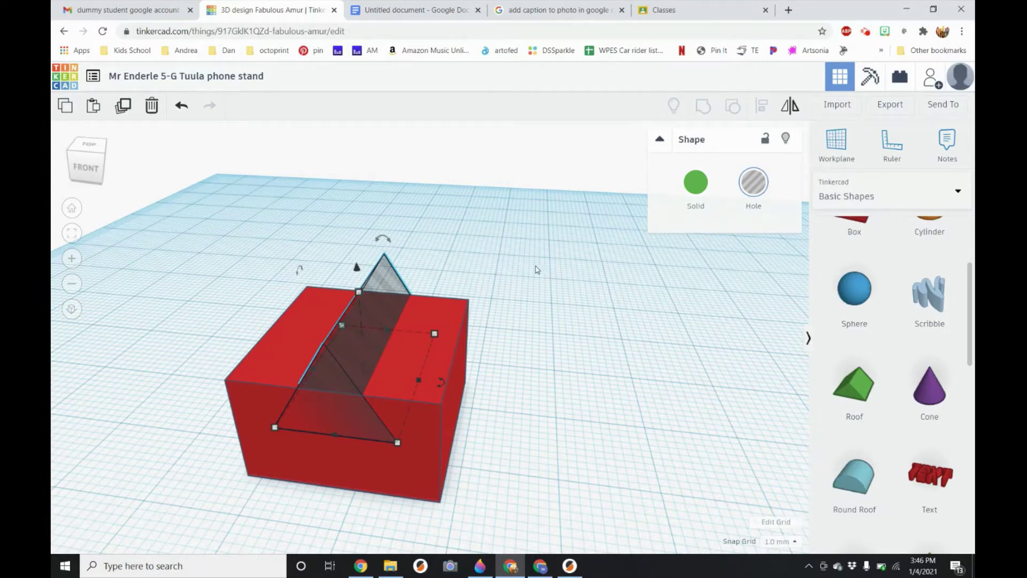
drag(514, 246, 356, 373)
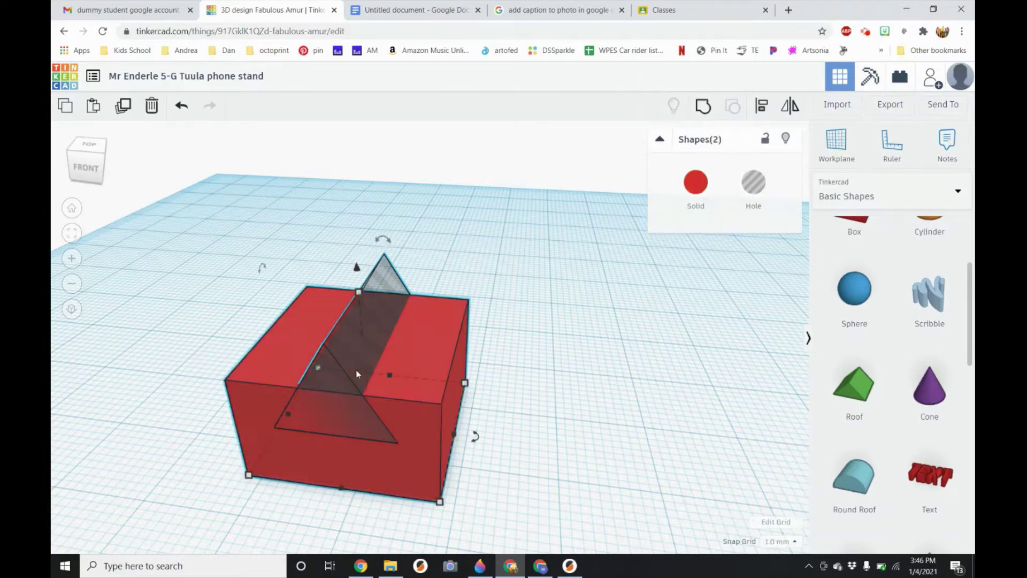
click(472, 322)
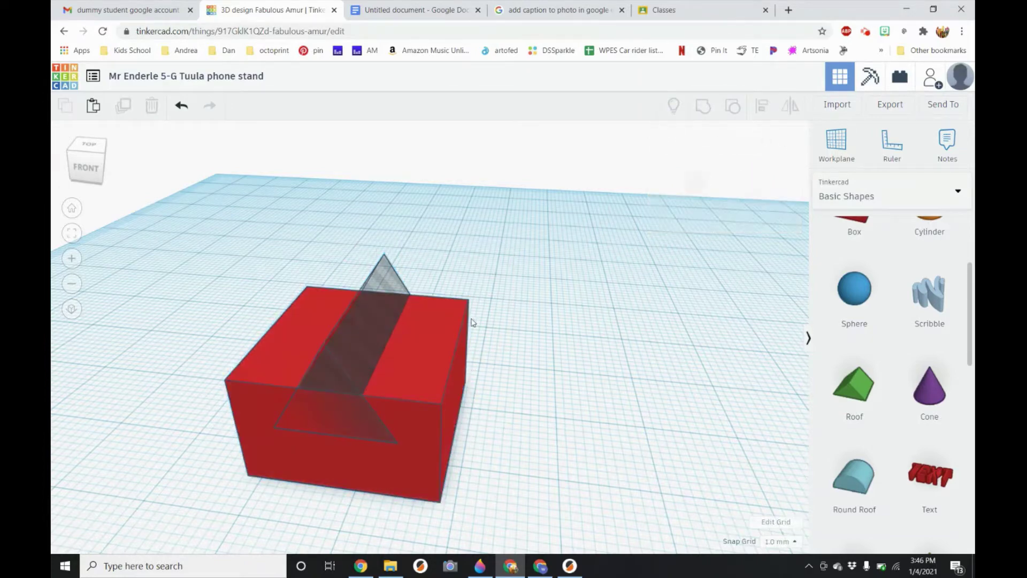
click(391, 283)
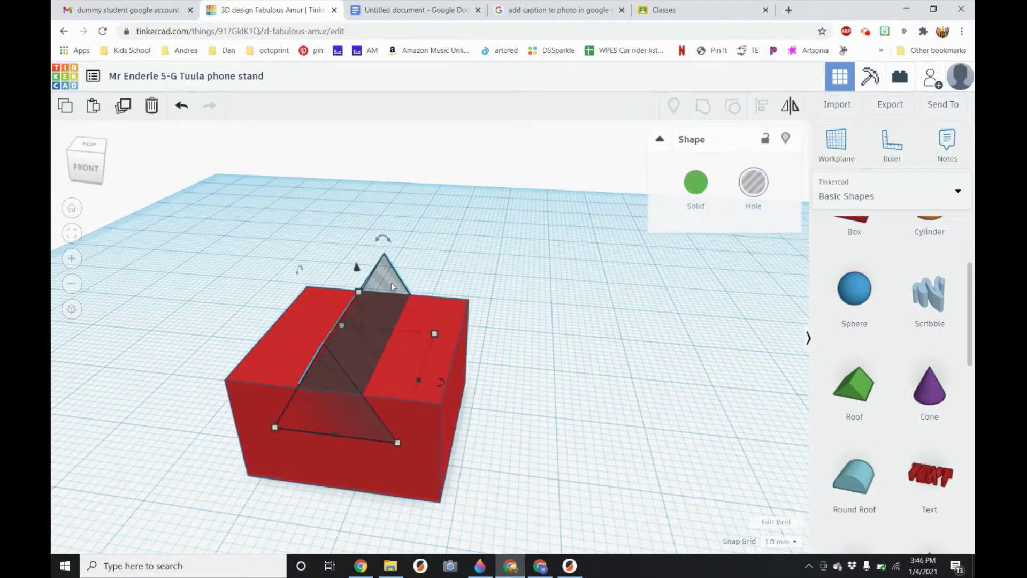
shift+click(431, 309)
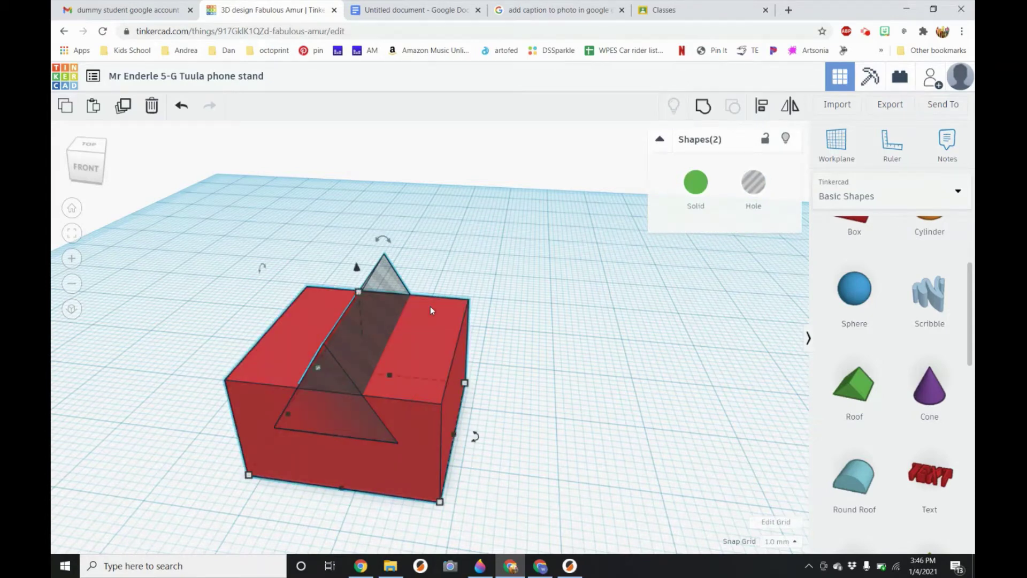
Group the box and triangular hole into one notched block, ungrouping and regrouping to check
click(705, 109)
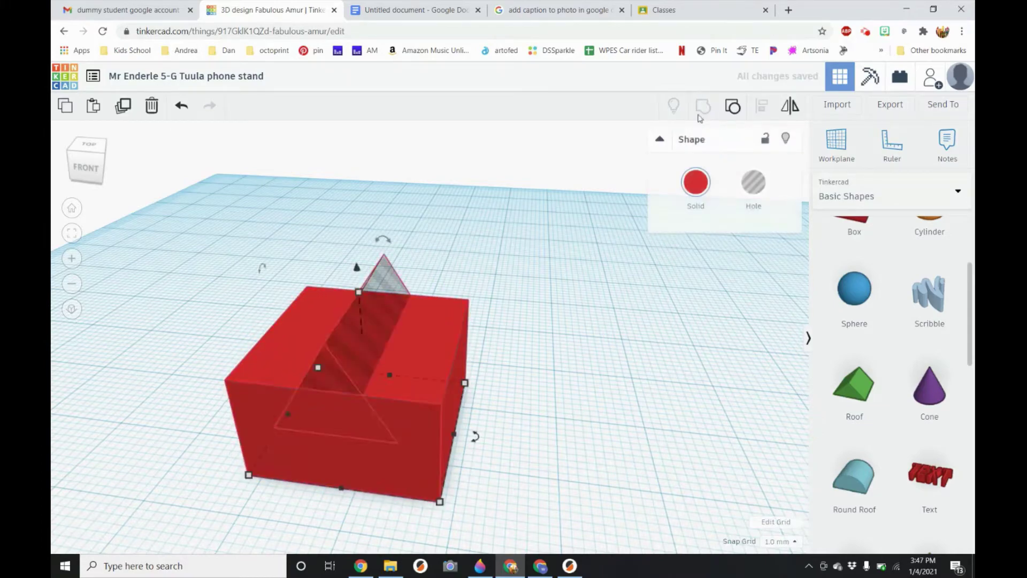
right_drag(496, 328, 532, 306)
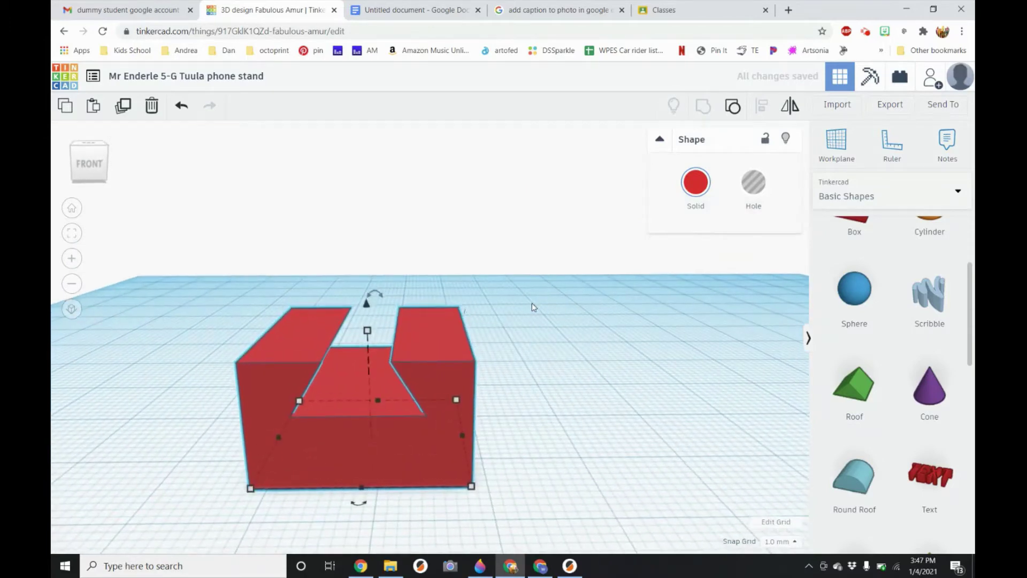
key(ctrl+z)
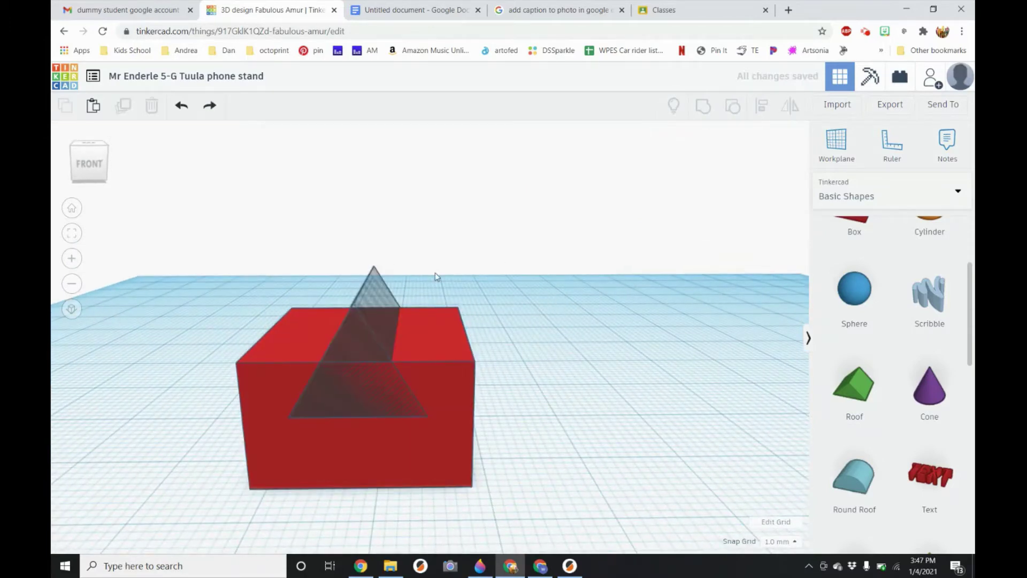
drag(475, 272, 241, 497)
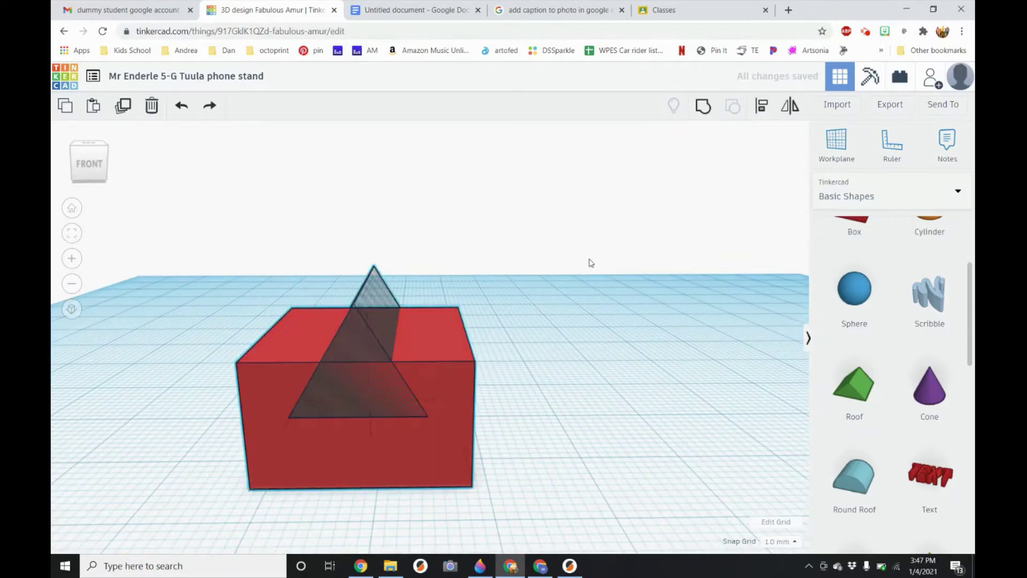
click(703, 107)
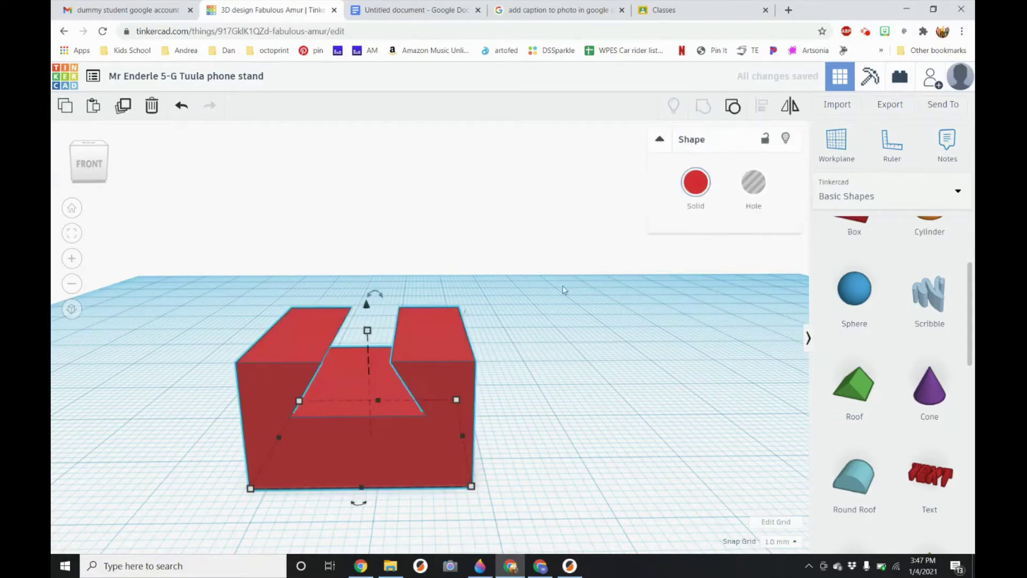
right_drag(563, 289, 632, 278)
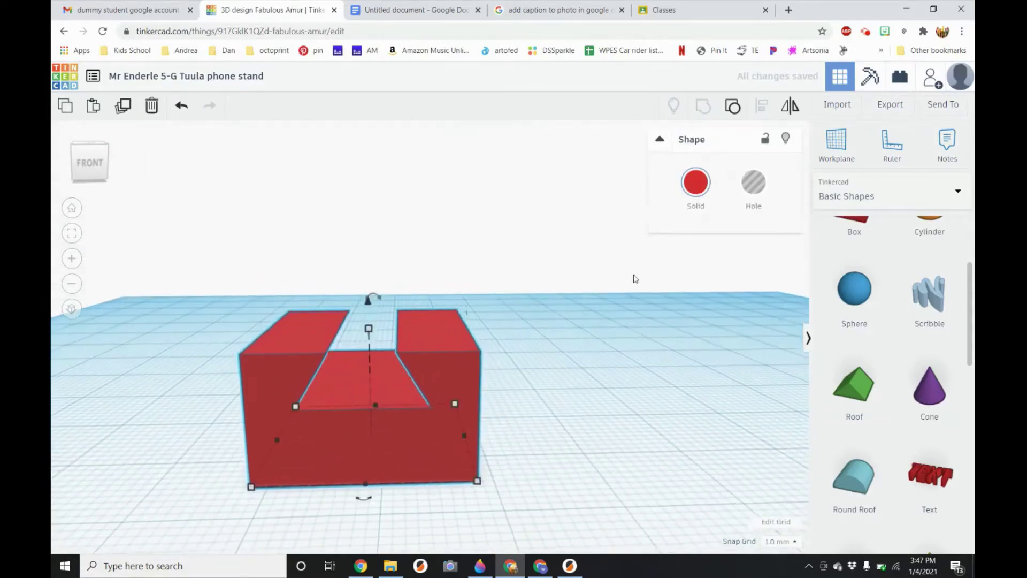
click(735, 110)
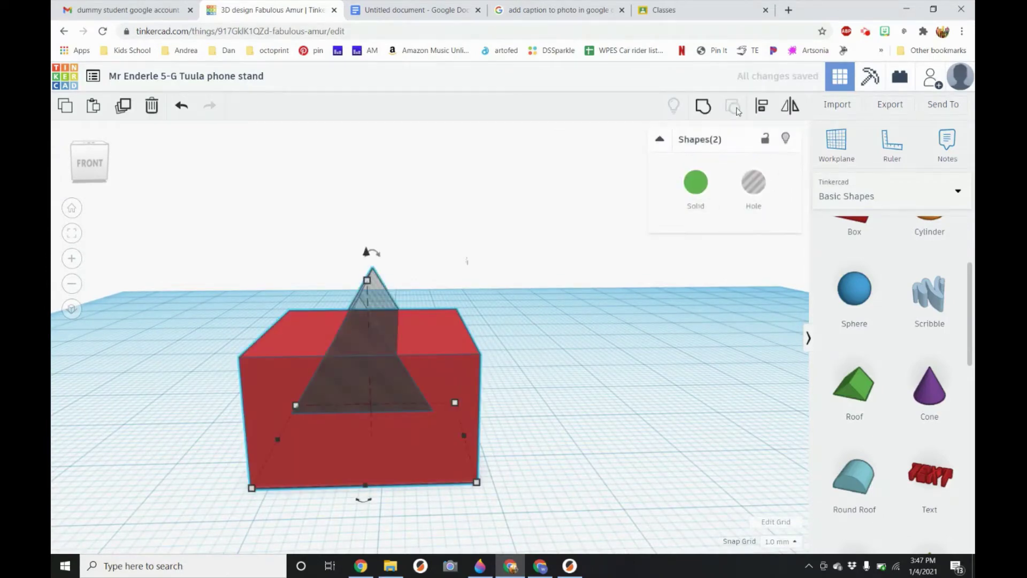
click(703, 106)
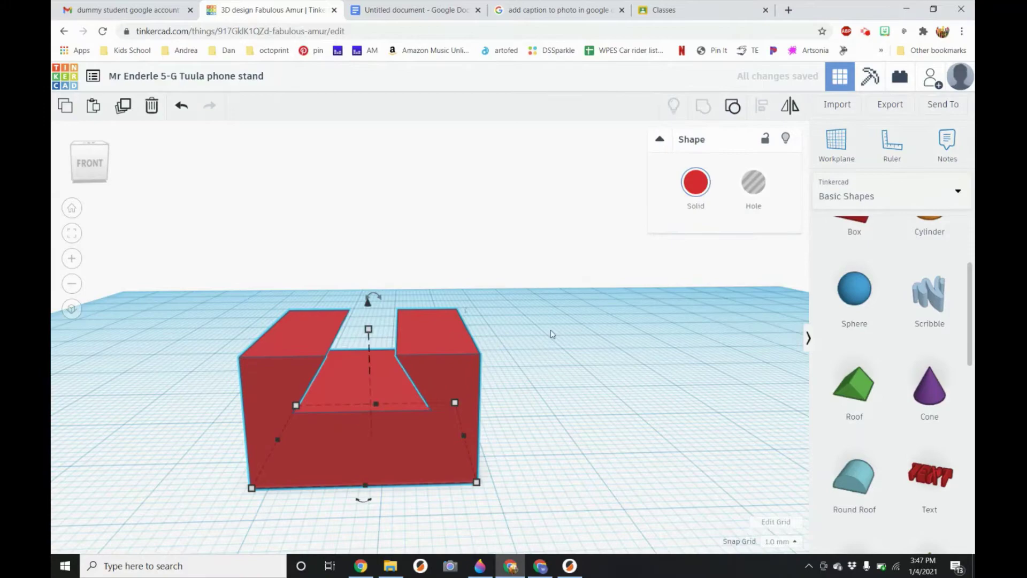
right_drag(544, 359, 540, 385)
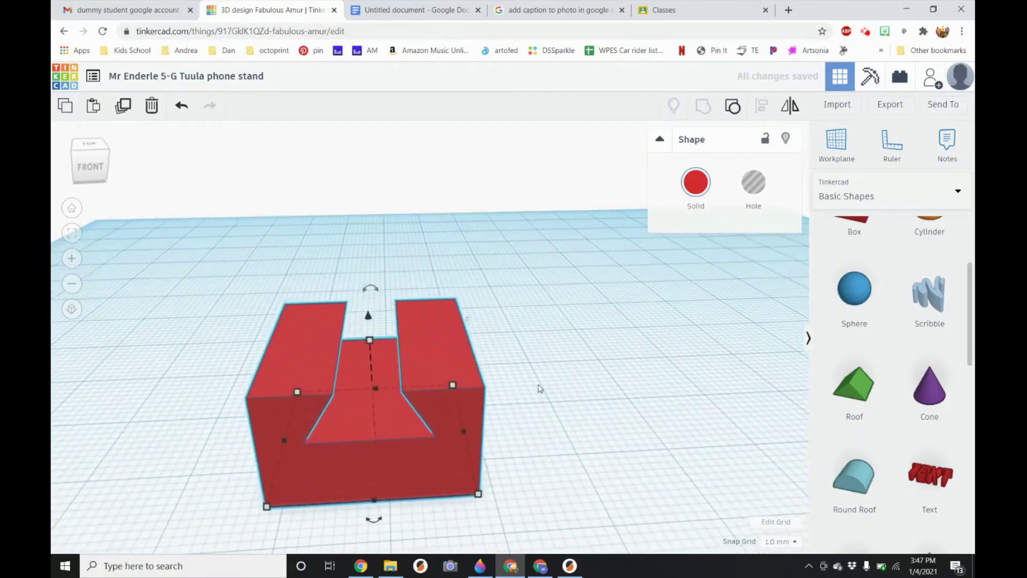
scroll(480, 382, down, 4)
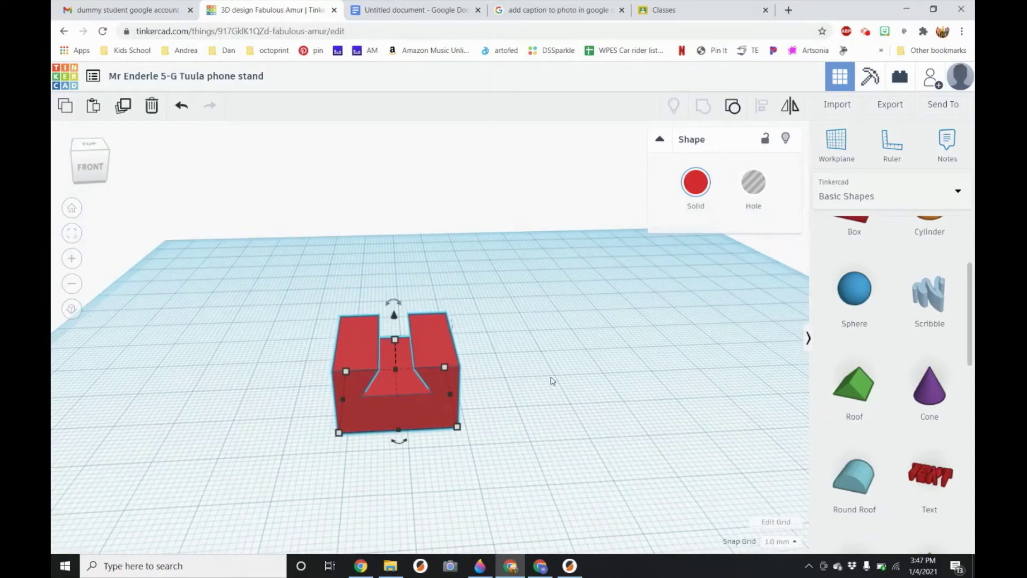
Move the notched block further right on the workplane
click(559, 377)
drag(389, 401, 460, 387)
scroll(686, 367, up, 2)
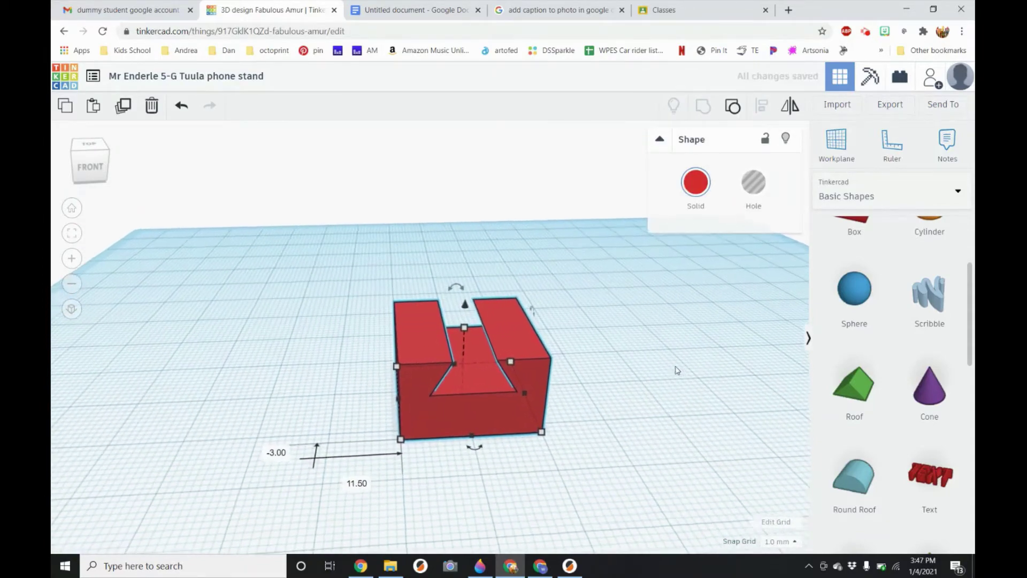
scroll(677, 367, down, 3)
Drop a new red box left of the notched block and lower it to roughly 15 mm
click(737, 249)
drag(854, 228, 261, 389)
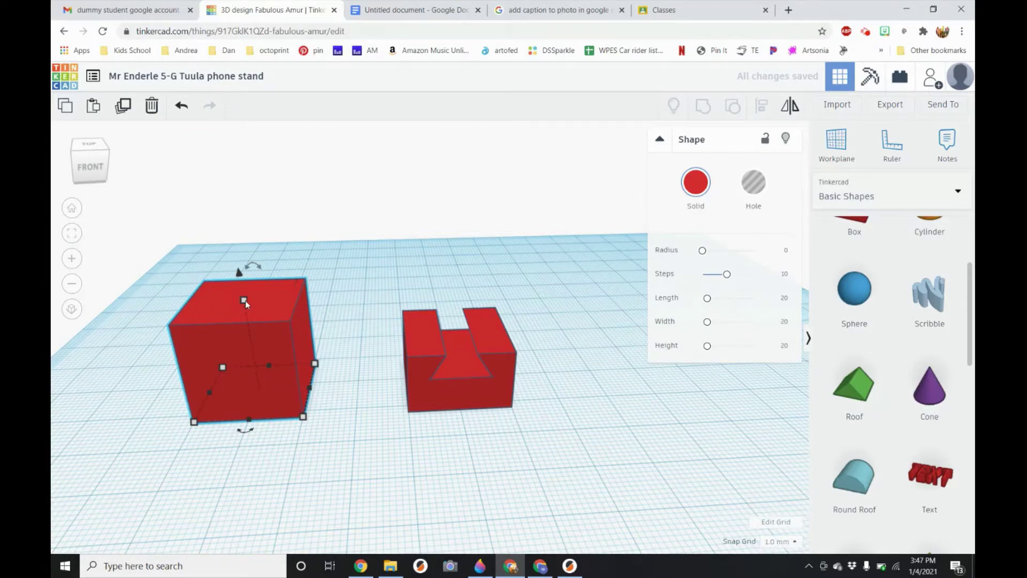
right_drag(337, 406, 305, 409)
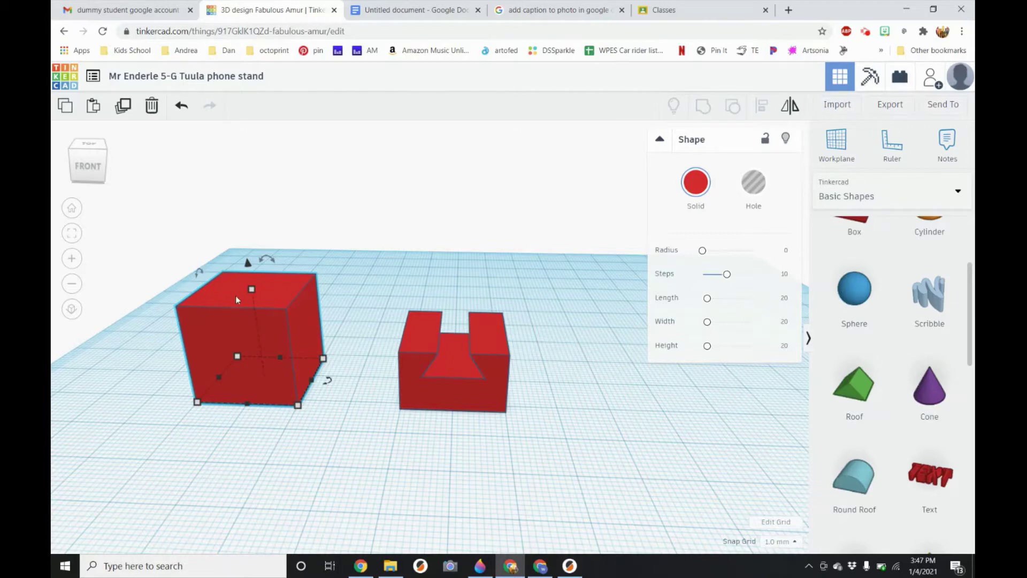
mouse_move(251, 290)
drag(254, 288, 243, 310)
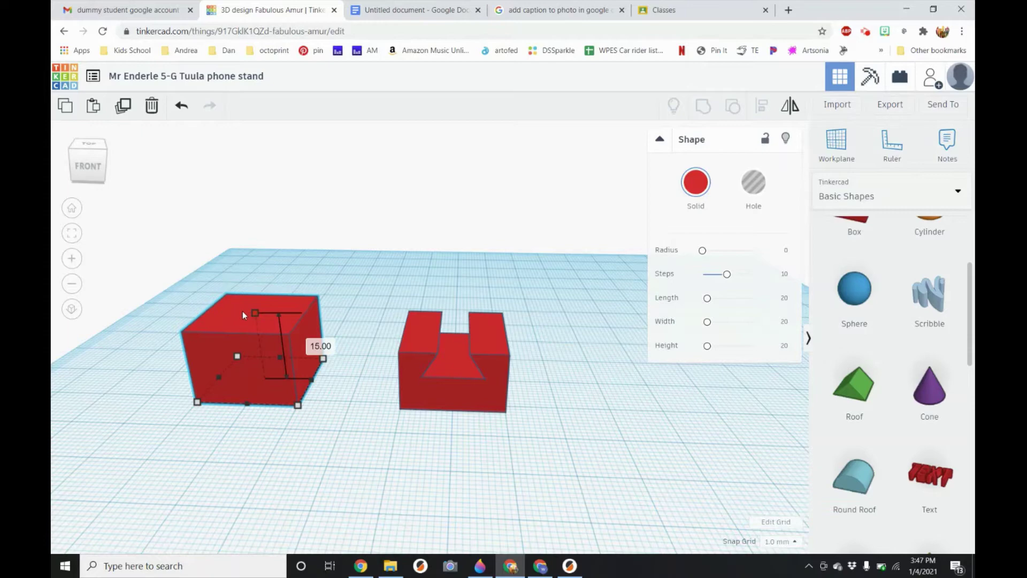
right_drag(332, 429, 337, 424)
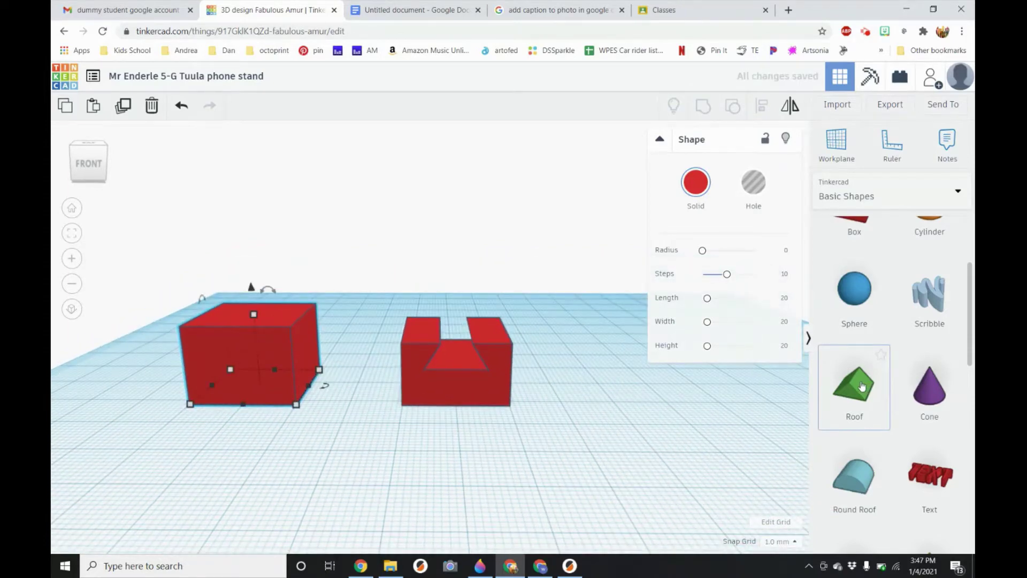
Place a green roof by the new box, narrowing it and lowering its height to 9
drag(861, 385, 239, 411)
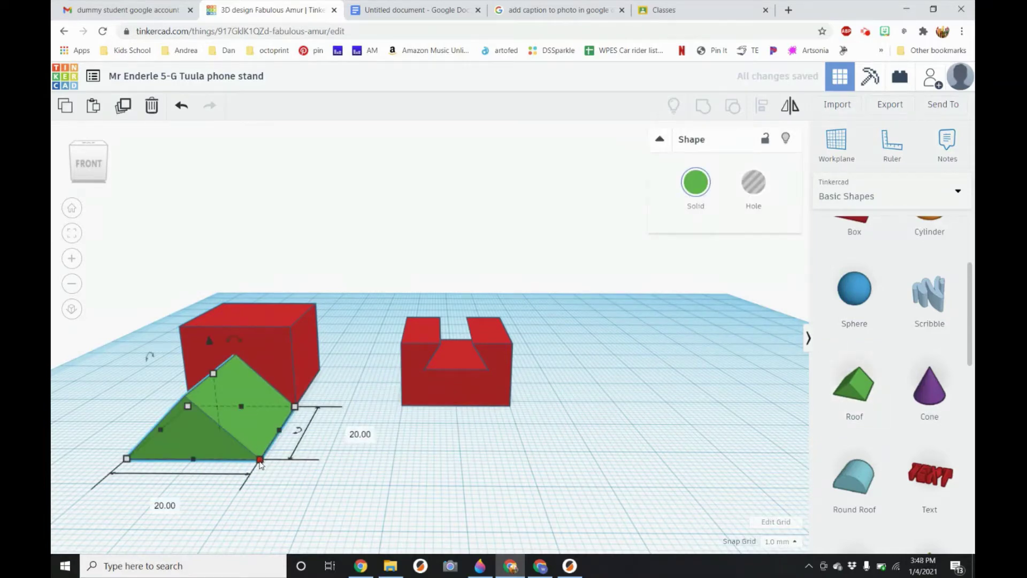
drag(282, 435, 236, 427)
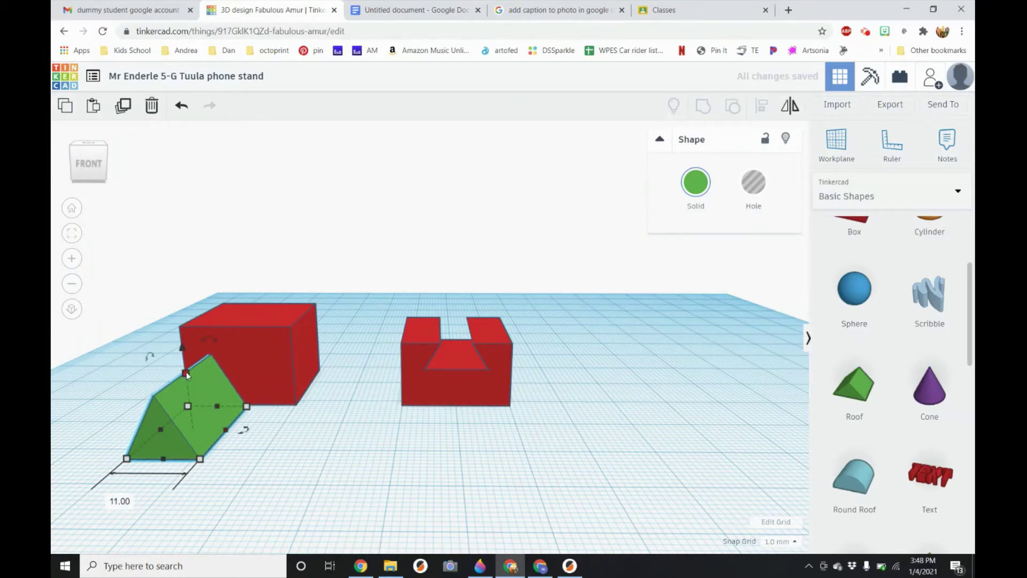
right_drag(156, 374, 179, 363)
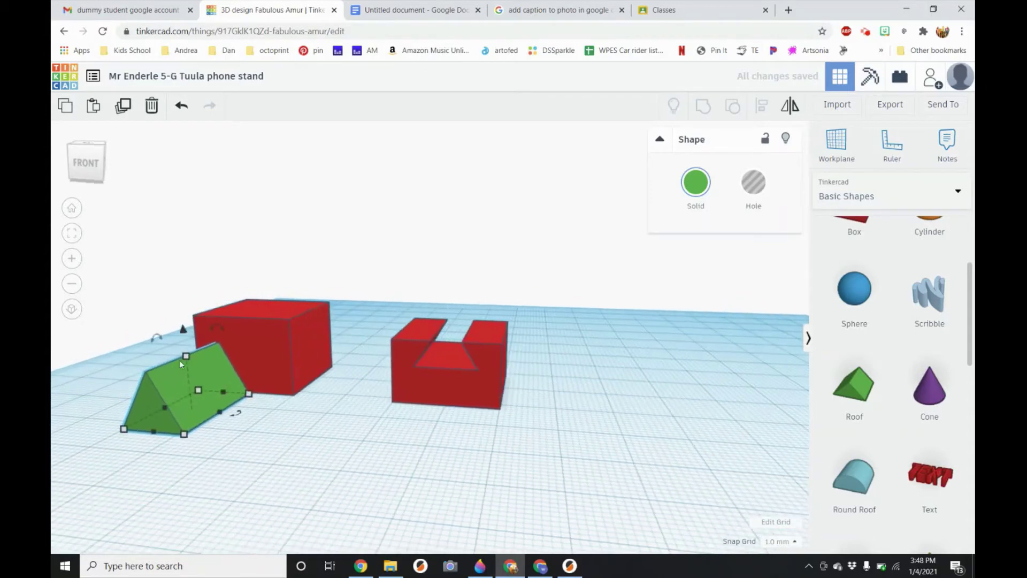
drag(187, 355, 188, 363)
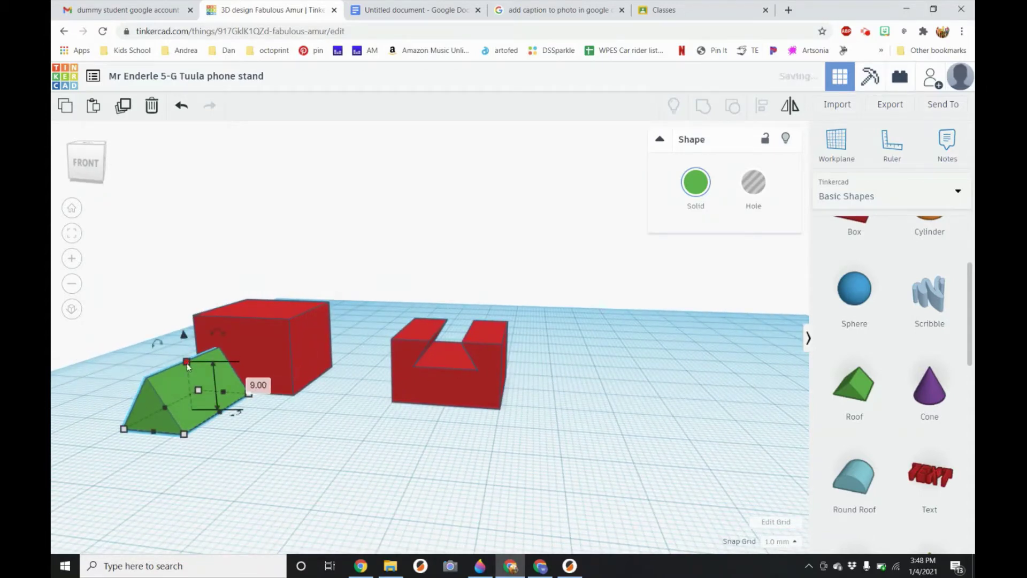
right_drag(283, 437, 450, 432)
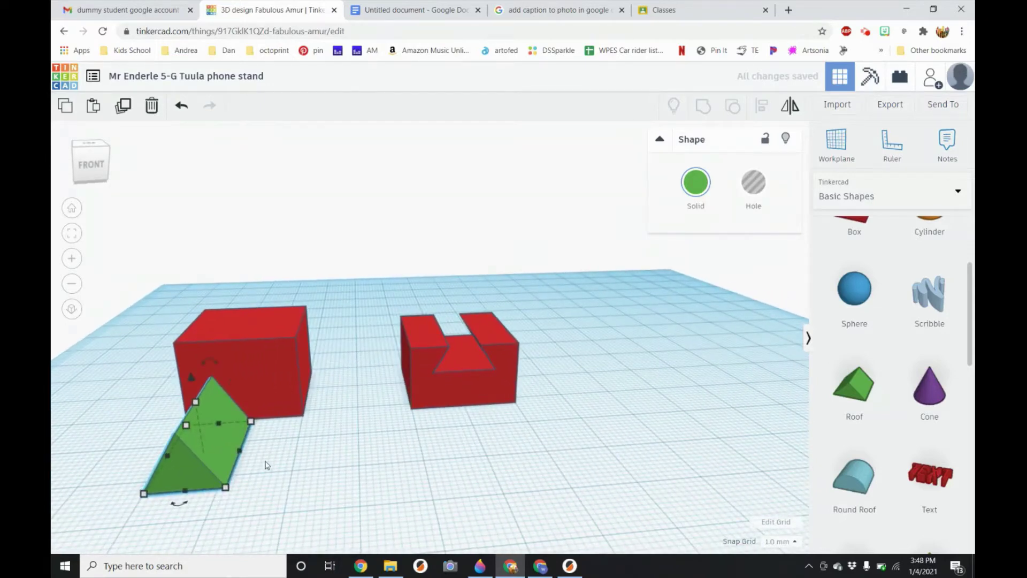
right_drag(267, 464, 291, 456)
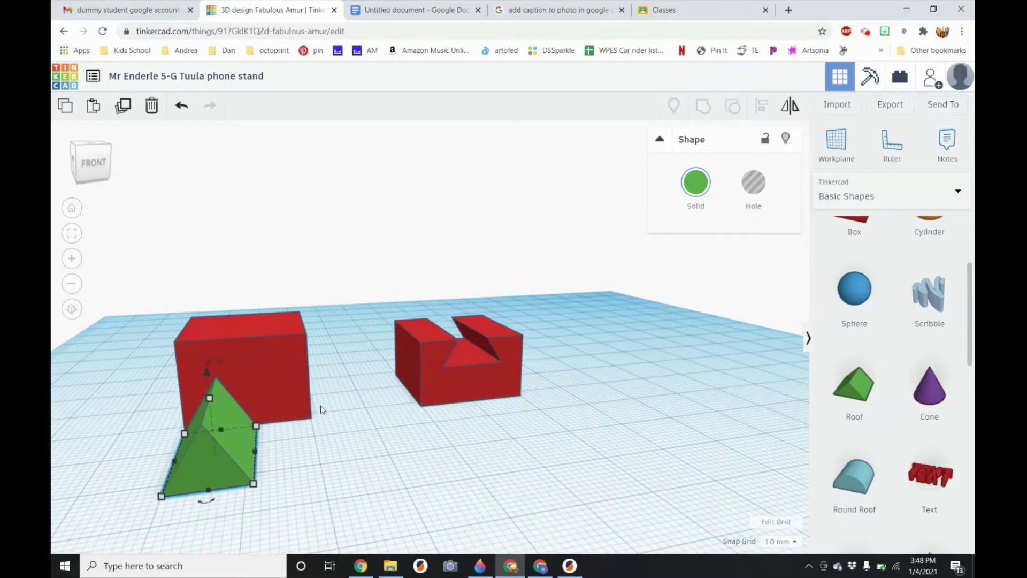
Select the roof and shorter box, then centre and left-align them so the roof sits inside
shift+click(270, 385)
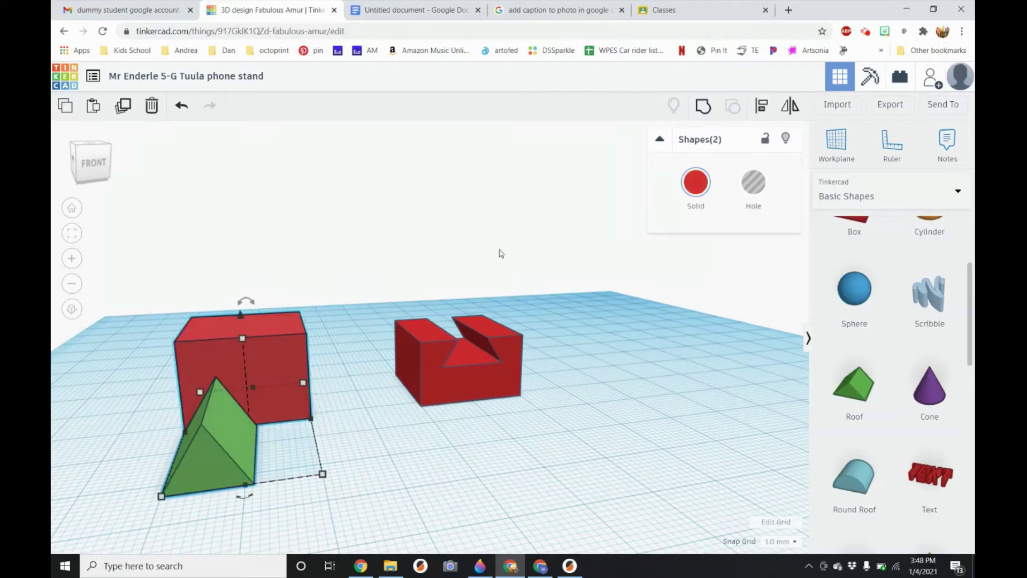
click(761, 105)
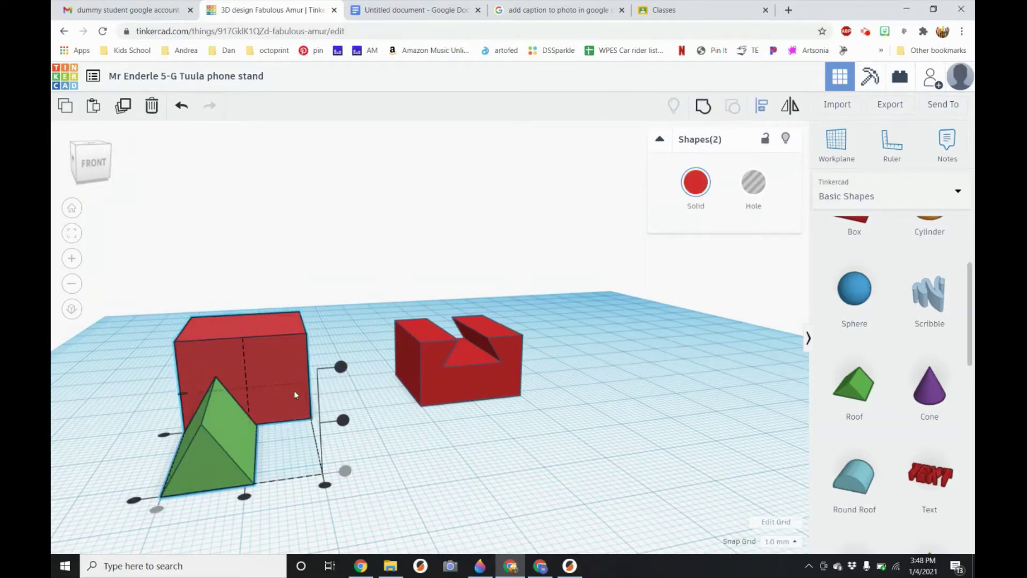
click(243, 497)
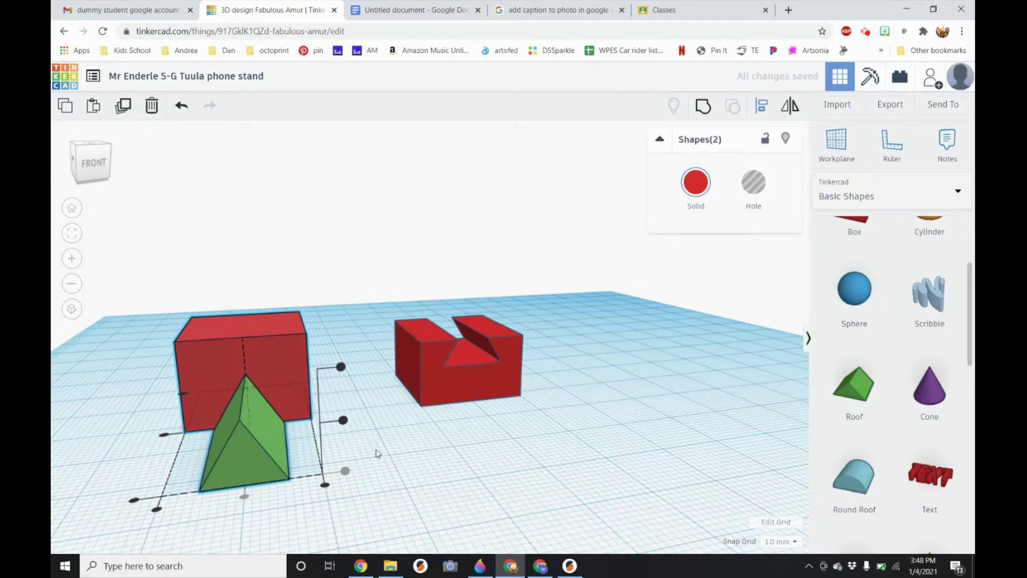
right_drag(390, 445, 389, 449)
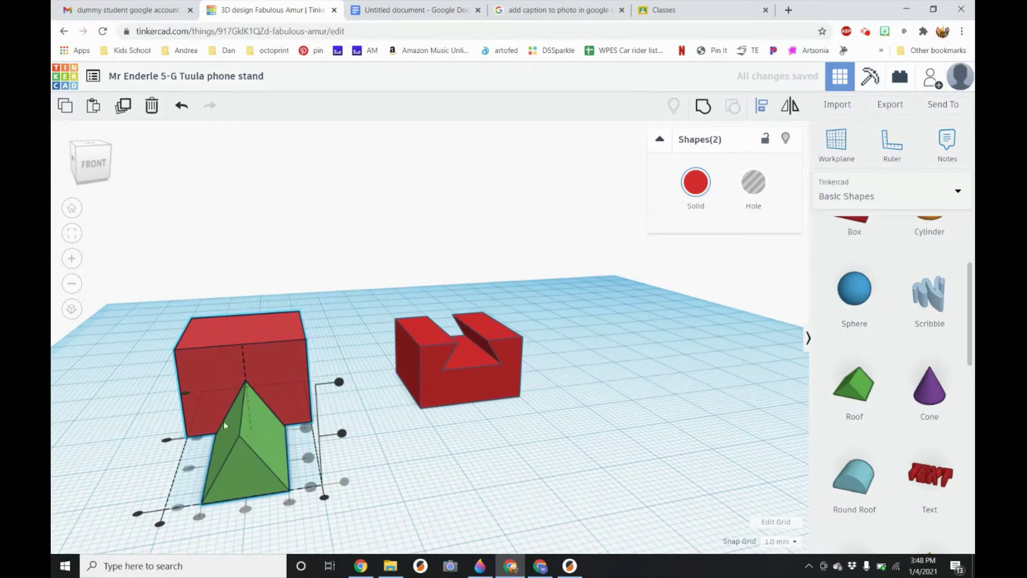
click(137, 514)
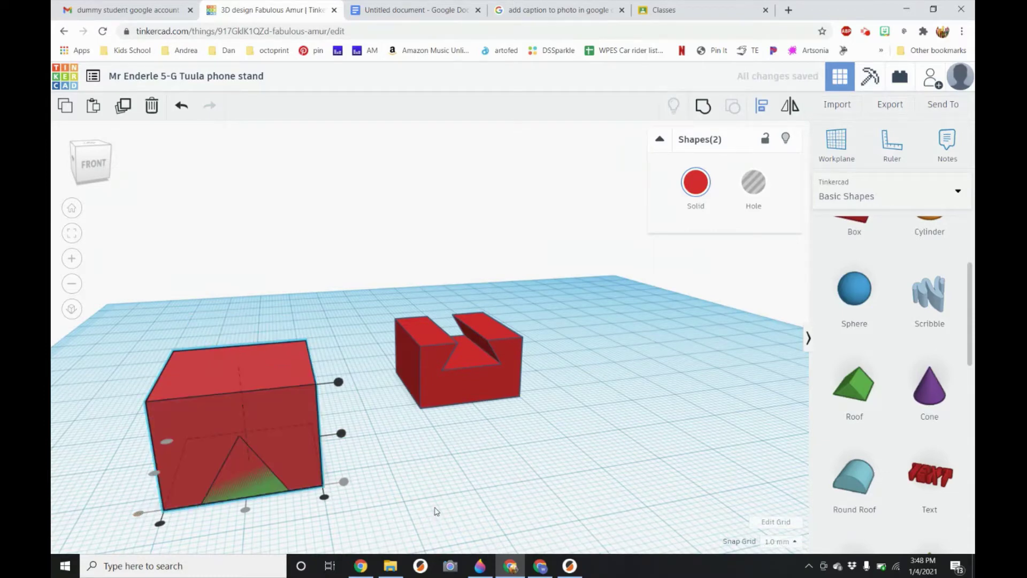
click(436, 511)
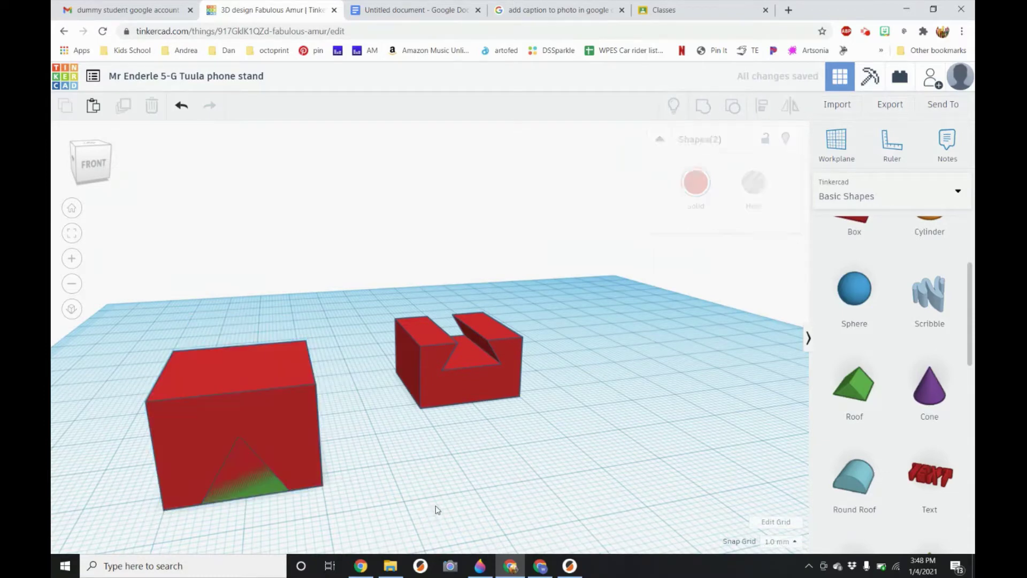
click(274, 383)
Set the red box's elevation to 5.1 mm so it rests above the green roof's peak
right_drag(355, 421, 250, 333)
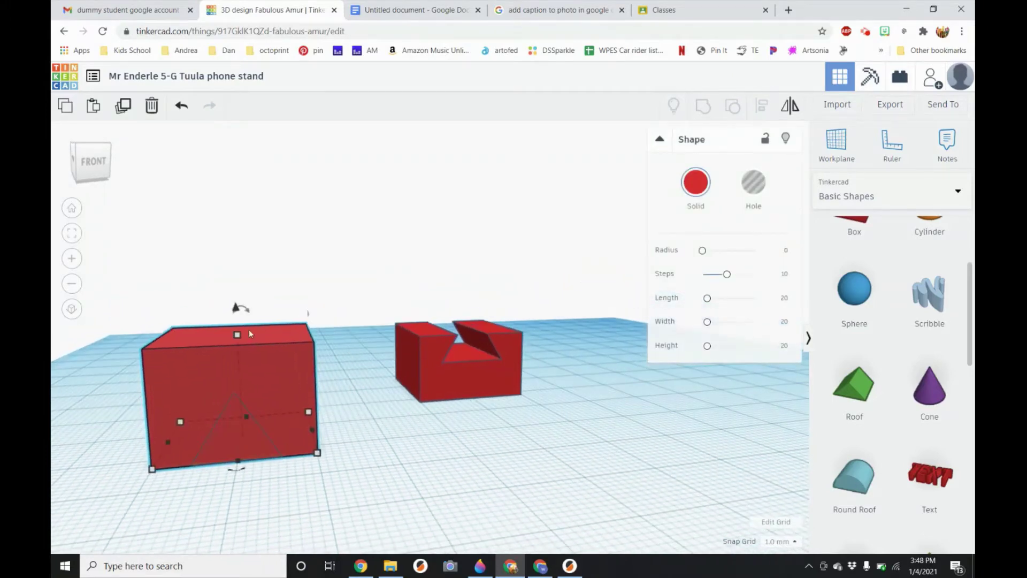
drag(237, 310, 236, 274)
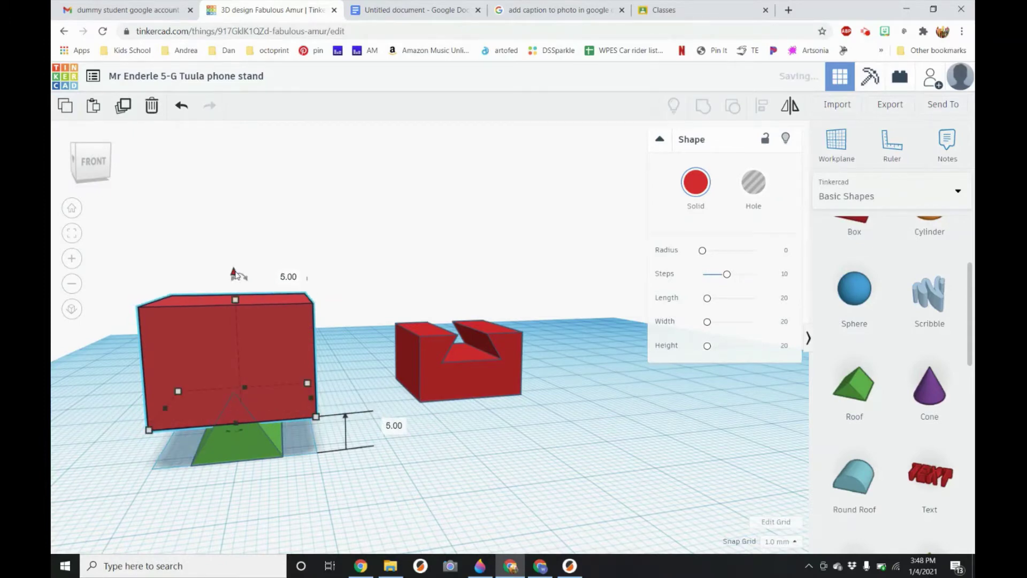
right_drag(375, 477, 379, 448)
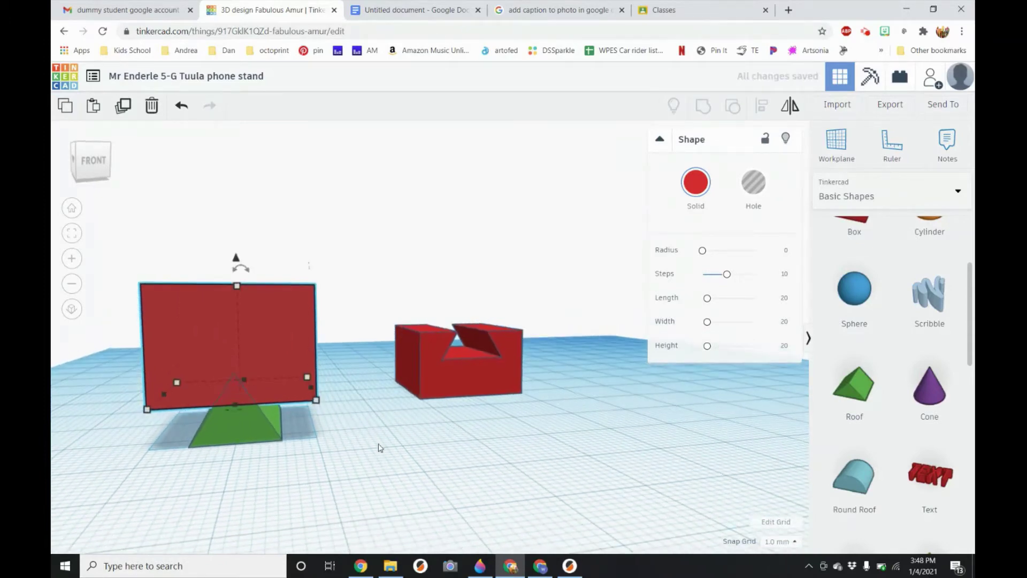
click(234, 406)
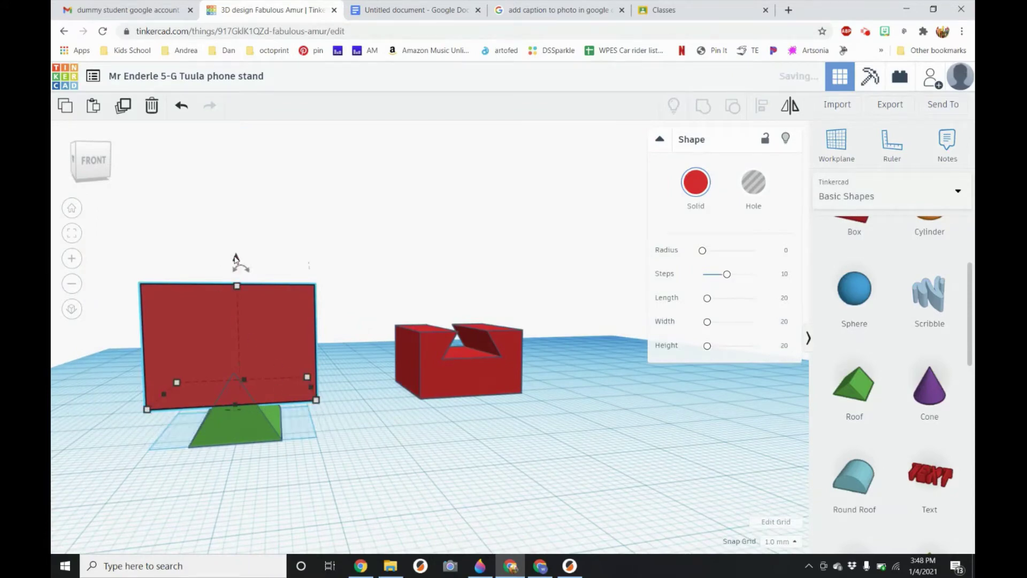
mouse_move(235, 259)
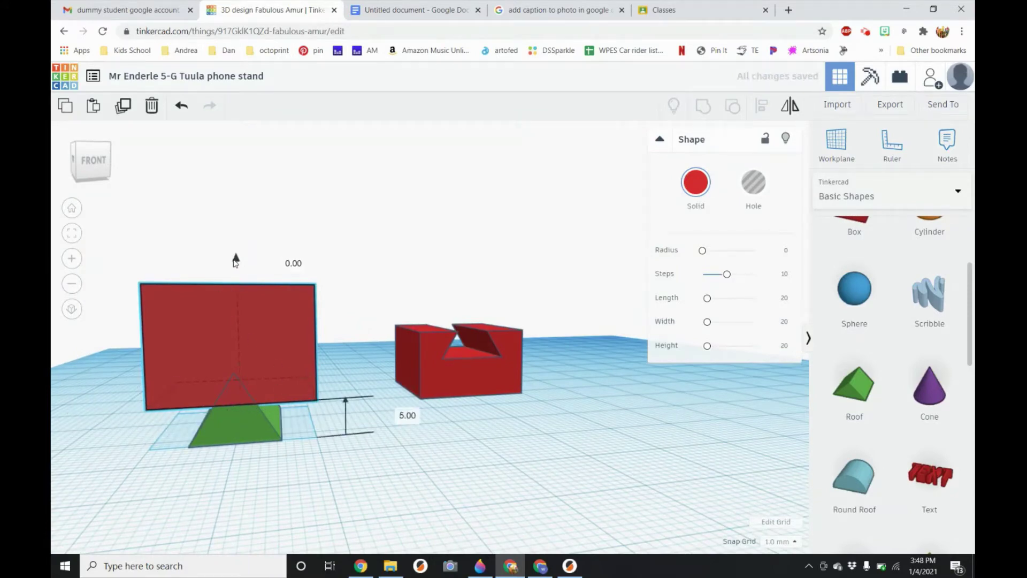
click(412, 417)
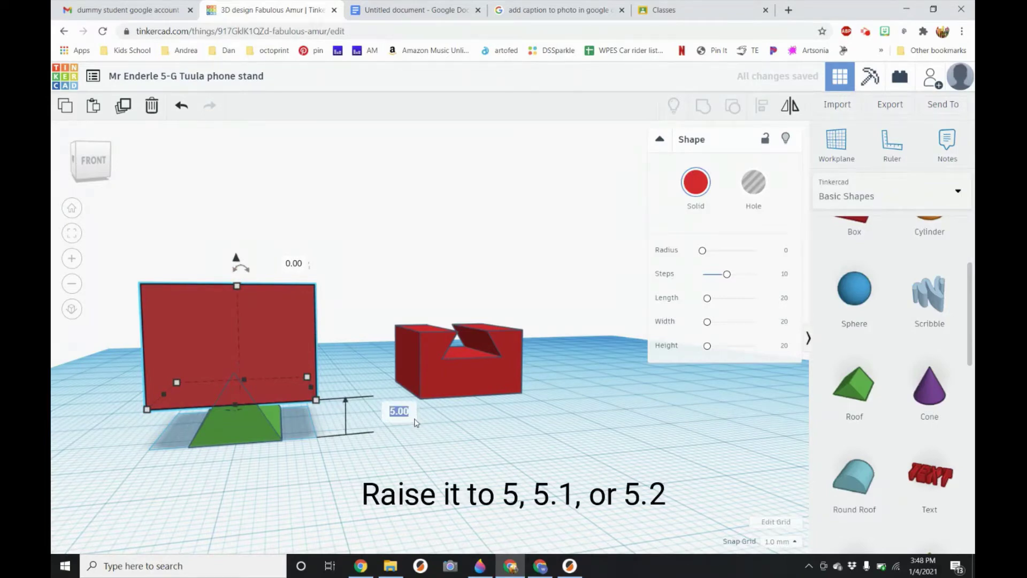
text(5.1)
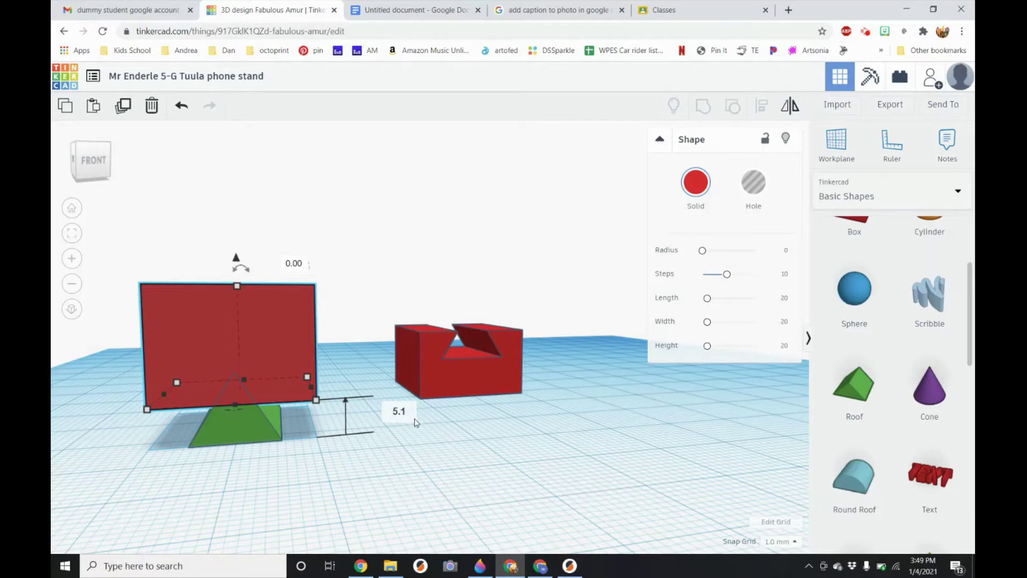
key(Return)
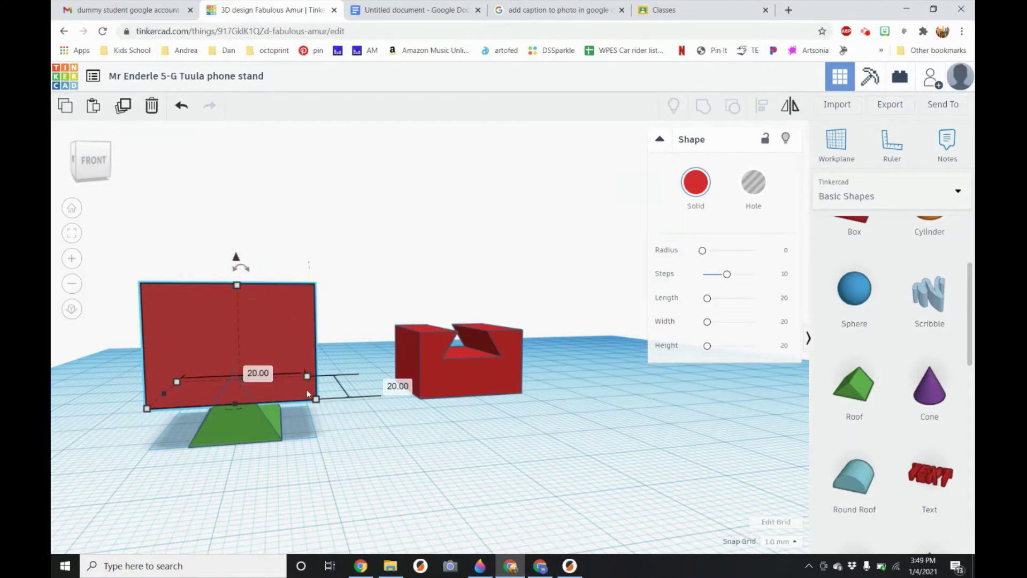
Add the green roof to the red box selection and bring up Align for the pair
right_drag(301, 439, 358, 437)
shift+click(300, 460)
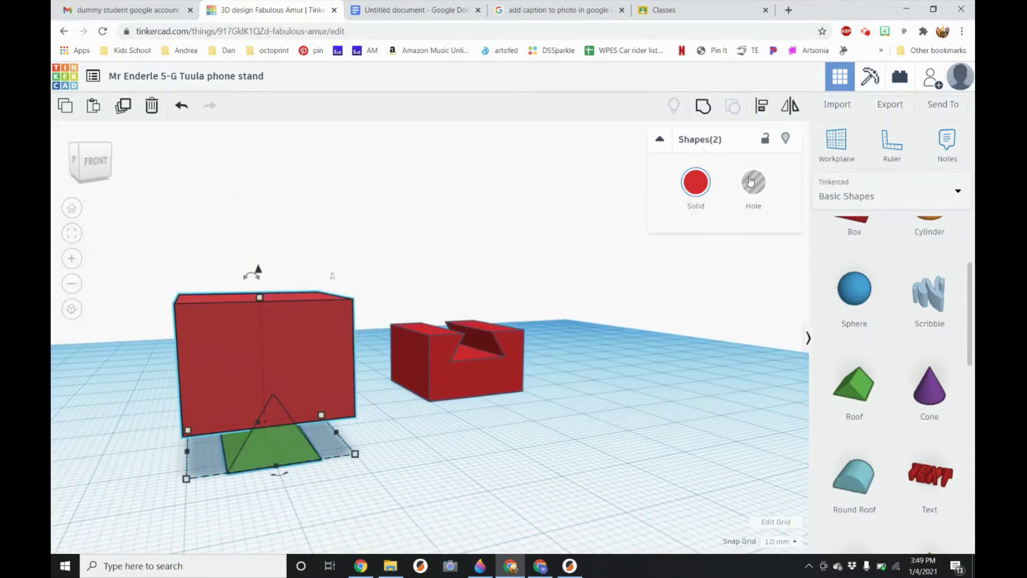
click(761, 106)
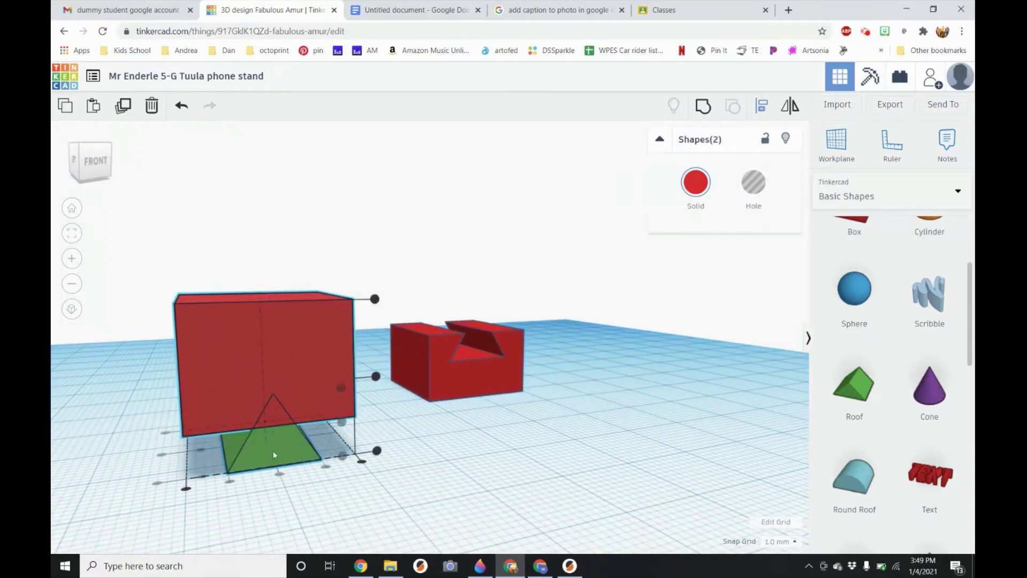
right_drag(289, 486, 284, 538)
Group the red box and green roof and move the group beside the slotted block
click(284, 539)
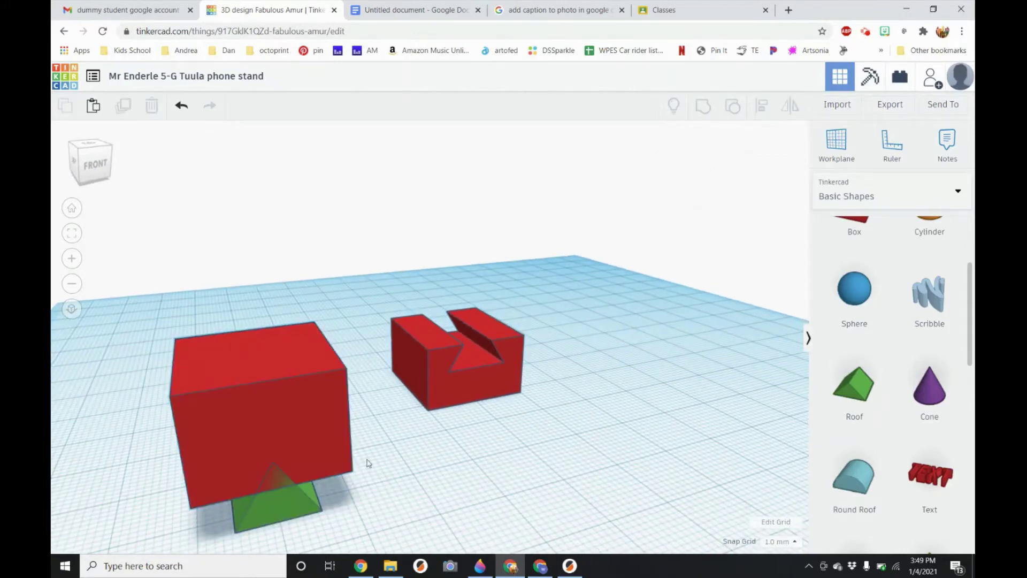
drag(391, 411, 215, 520)
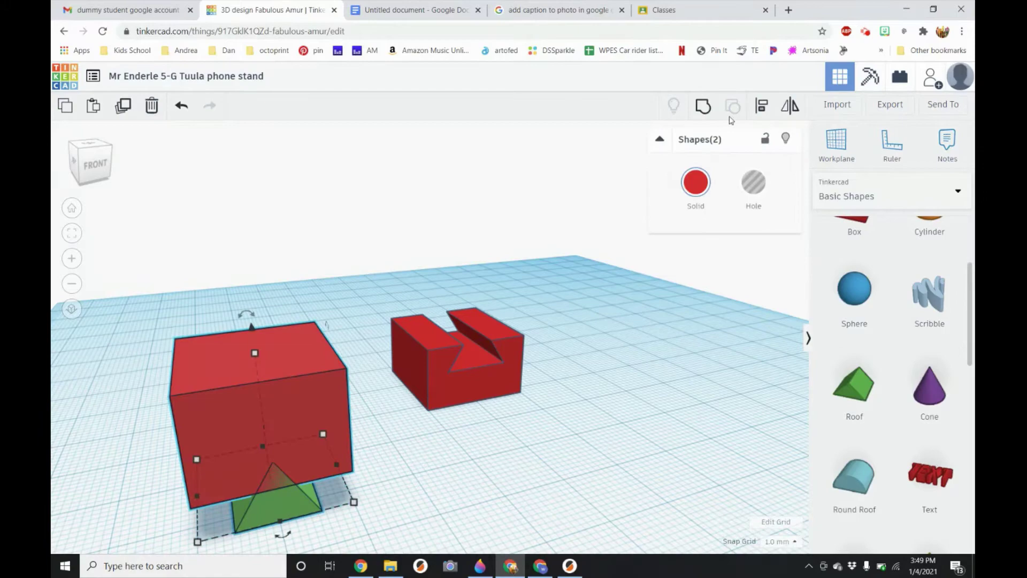
click(703, 106)
right_drag(489, 457, 435, 434)
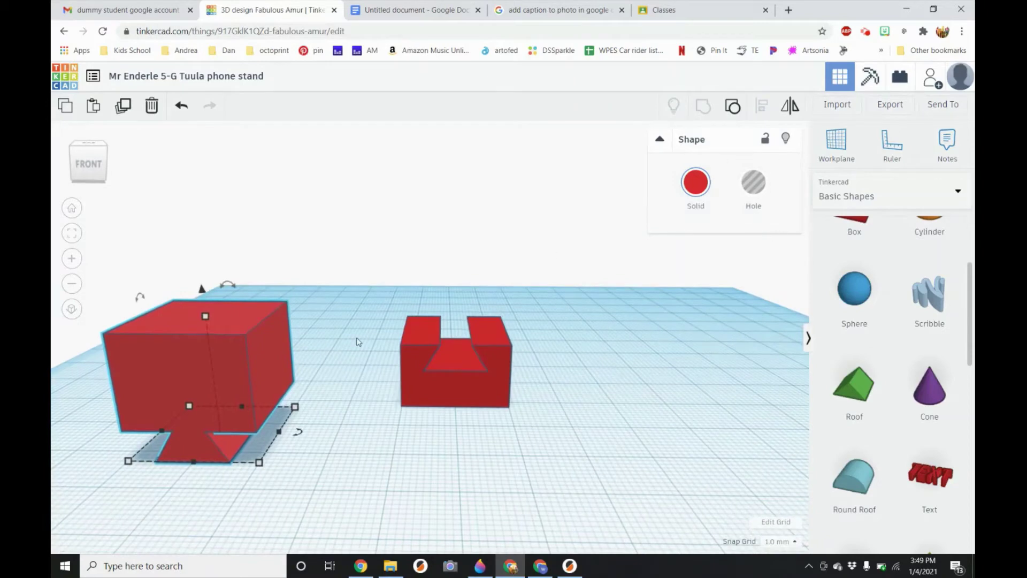
drag(277, 353, 395, 318)
right_drag(457, 424, 474, 392)
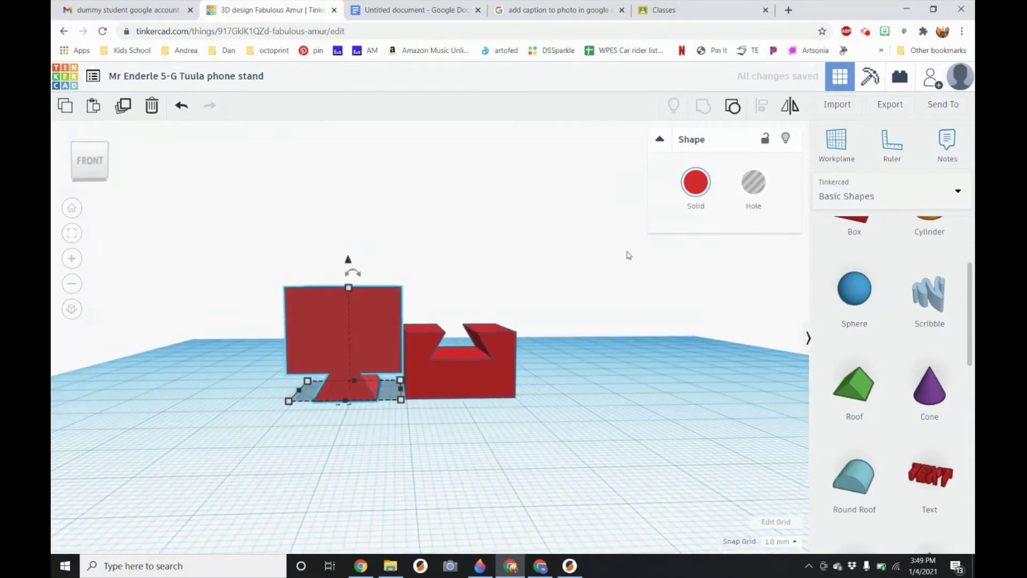
Colour the group light blue and make it transparent
click(700, 188)
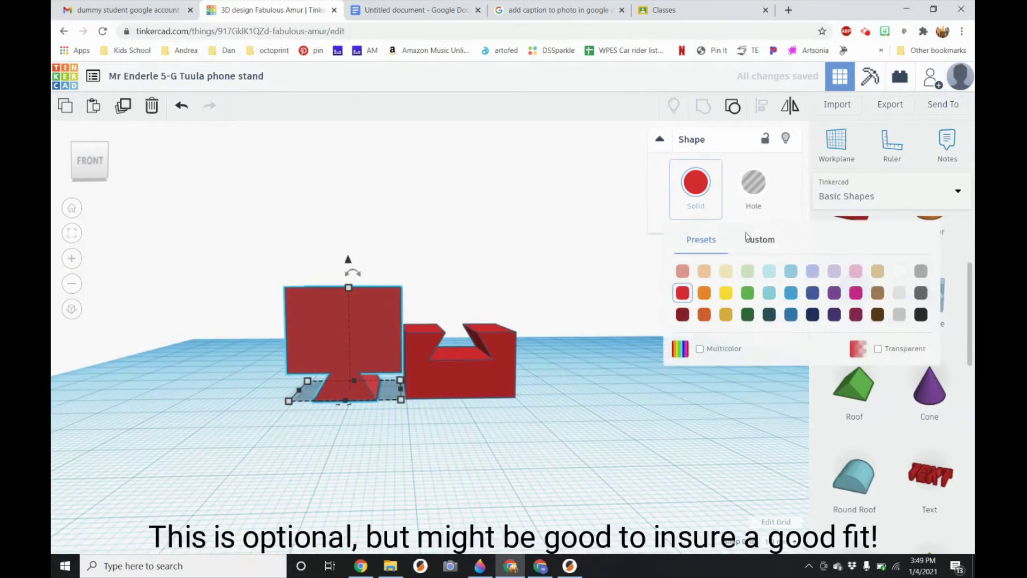
click(790, 271)
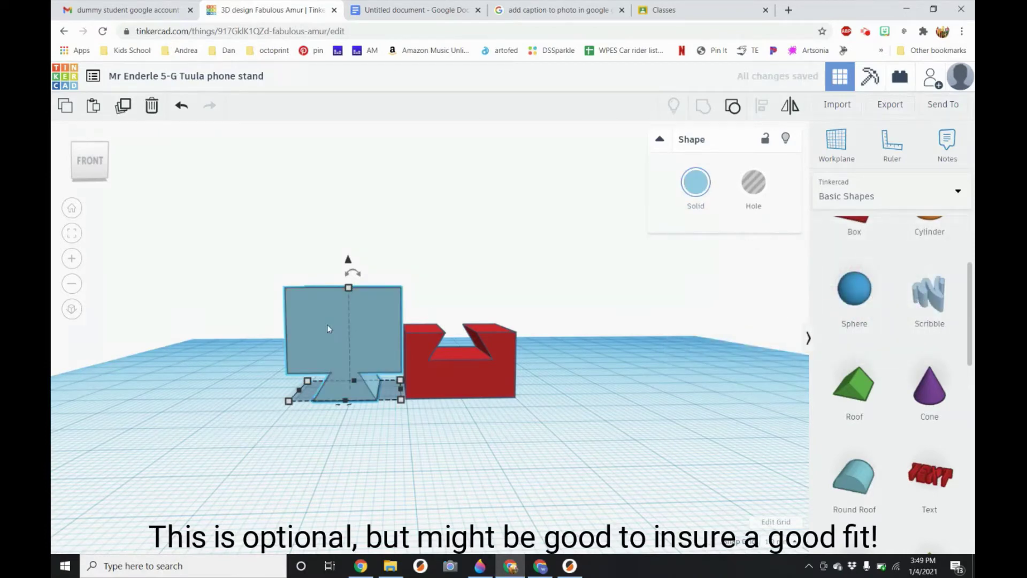
click(705, 188)
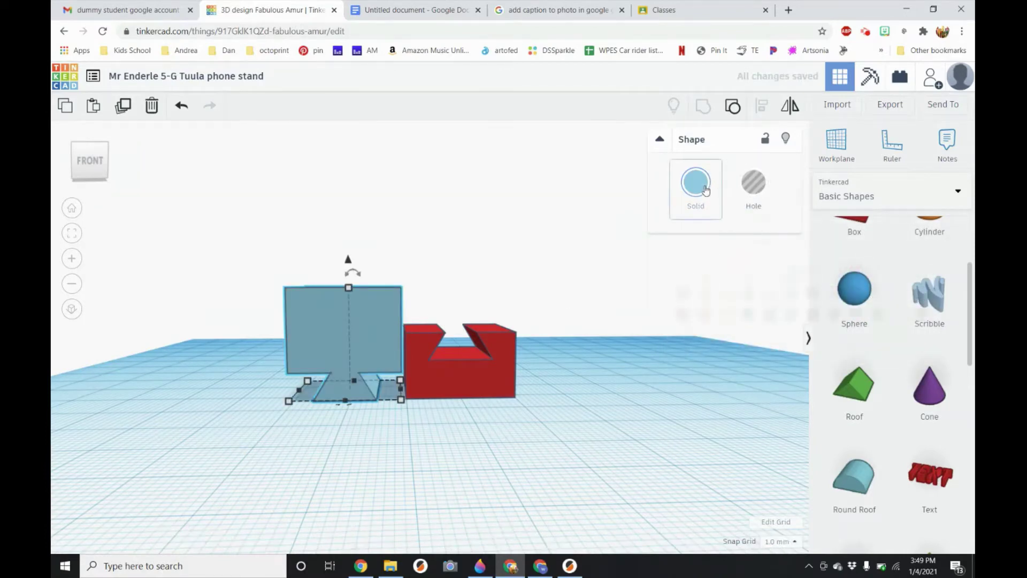
click(878, 348)
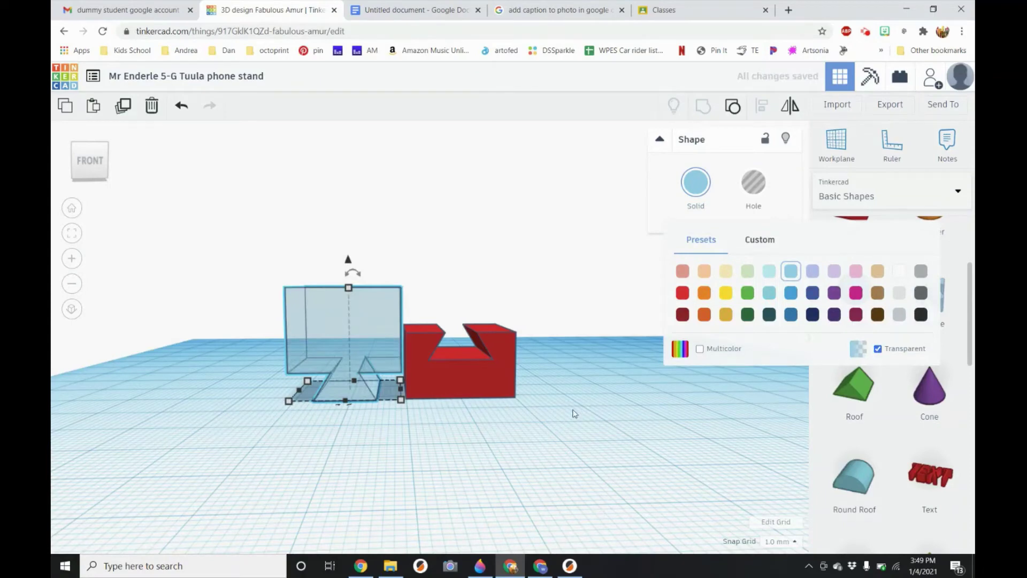
Move the transparent group over the slotted block and raise it 7 mm
right_drag(574, 414, 405, 359)
drag(381, 334, 491, 334)
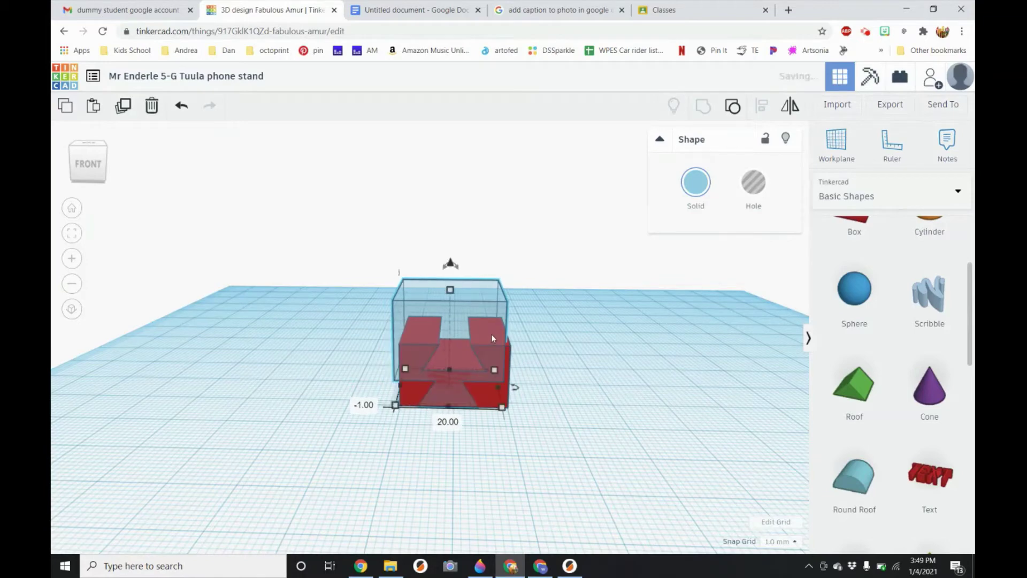
drag(449, 264, 452, 223)
scroll(480, 368, up, 1)
scroll(480, 368, up, 1)
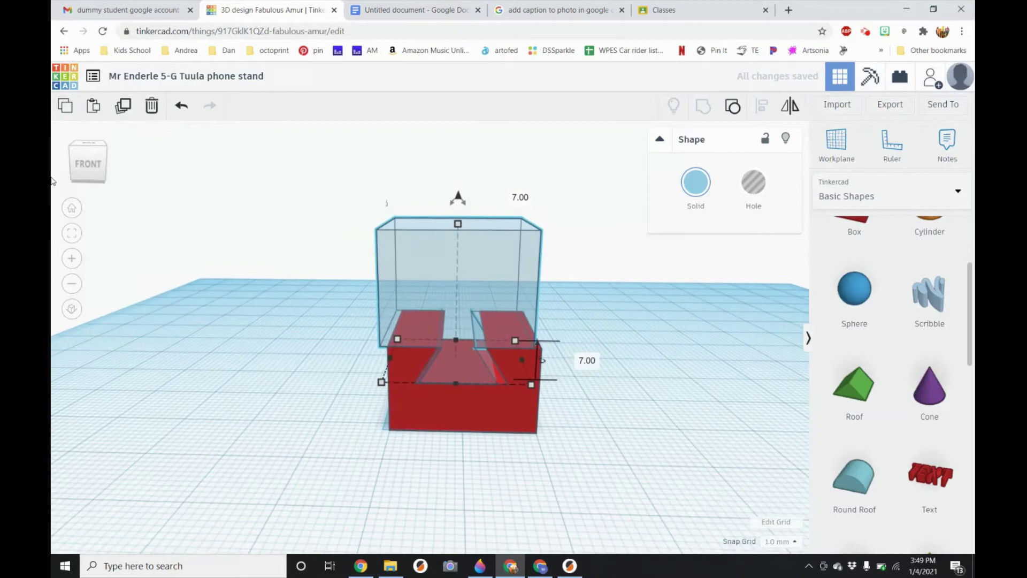
scroll(164, 284, up, 1)
scroll(189, 319, up, 1)
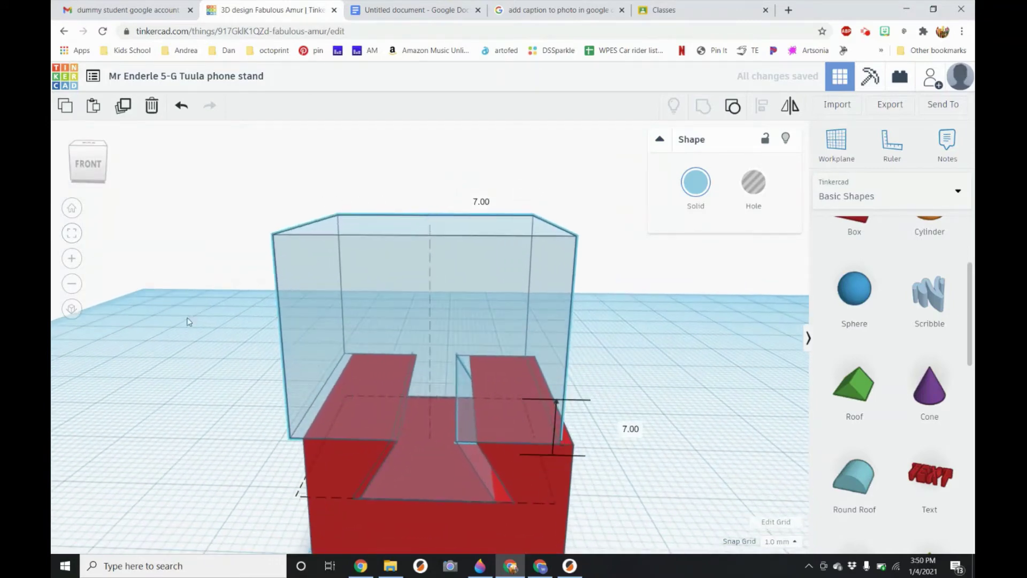
right_drag(189, 319, 200, 295)
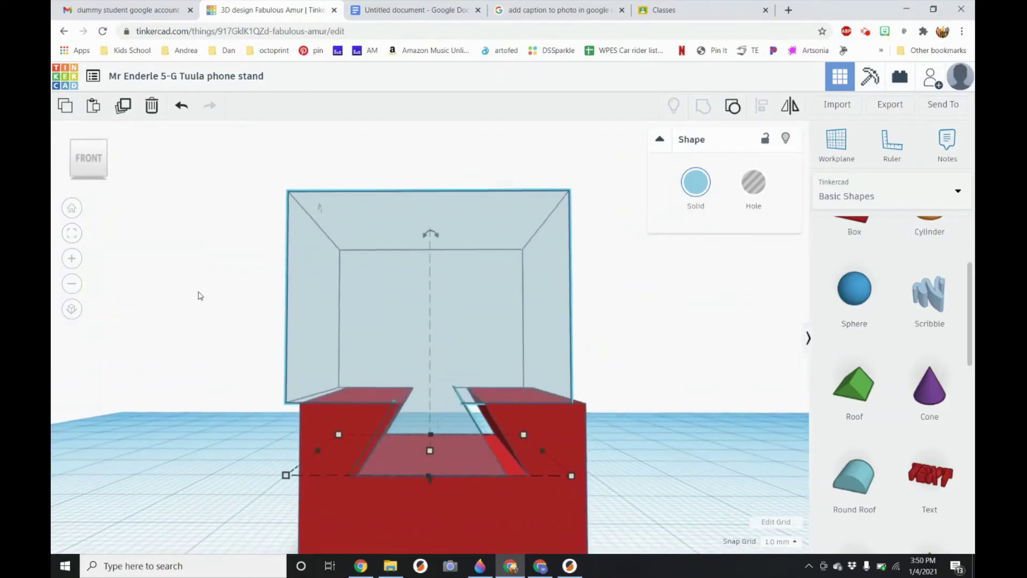
Nudge the group with arrow keys to centre its wedge in the notch, checking the fit from several angles
key(Right)
key(Right)
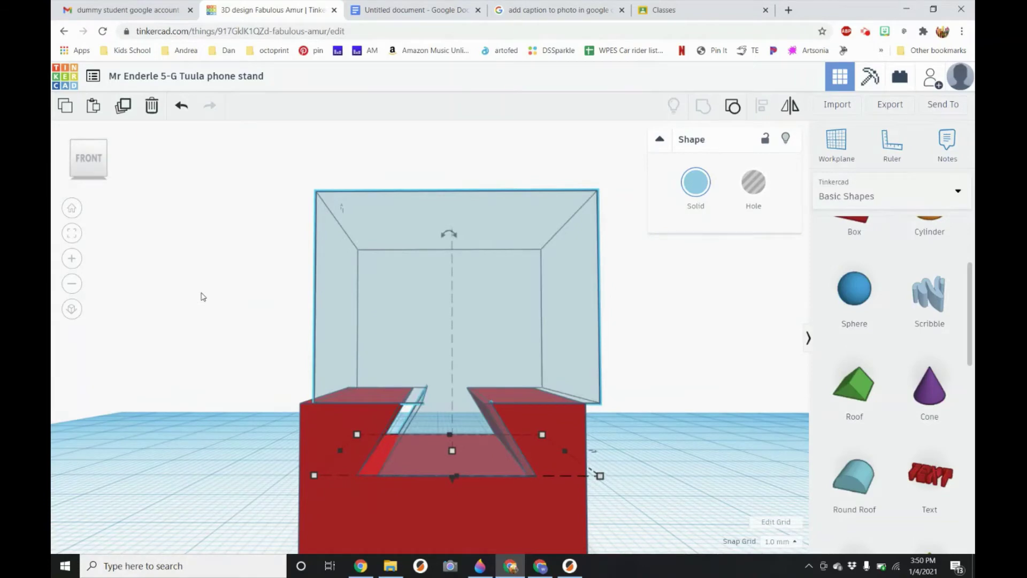
key(Left)
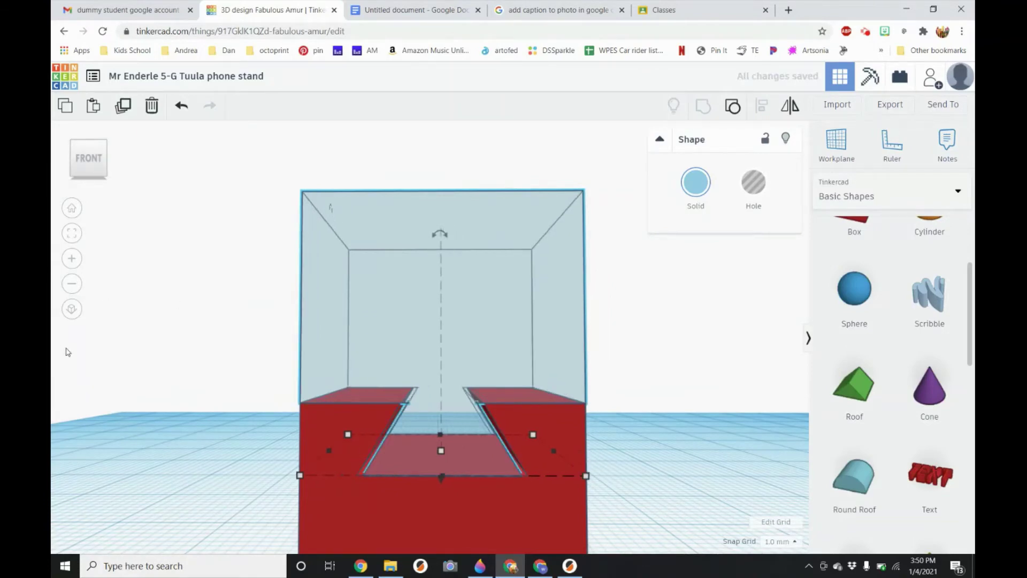
right_drag(269, 466, 285, 448)
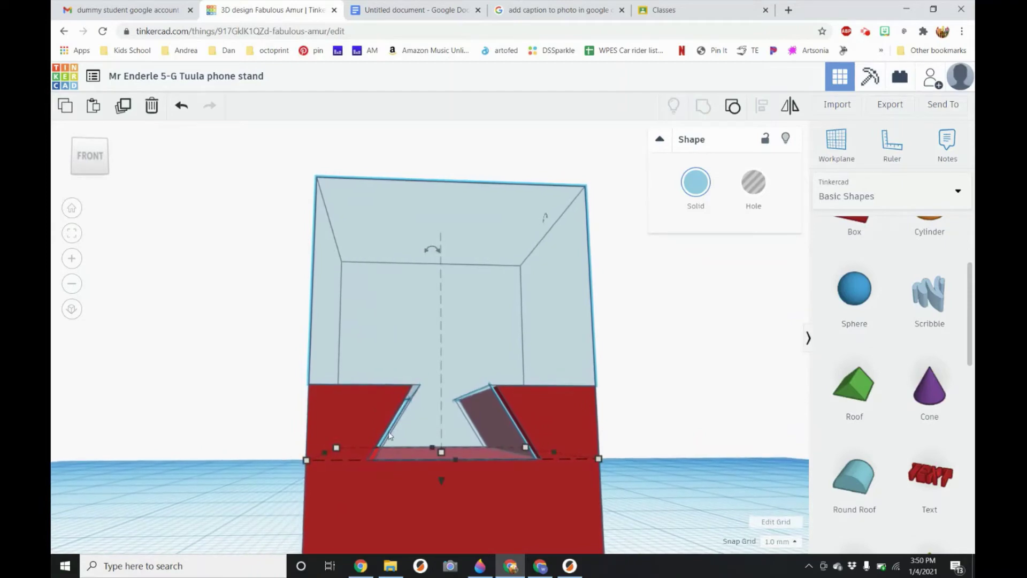
right_drag(516, 438, 509, 440)
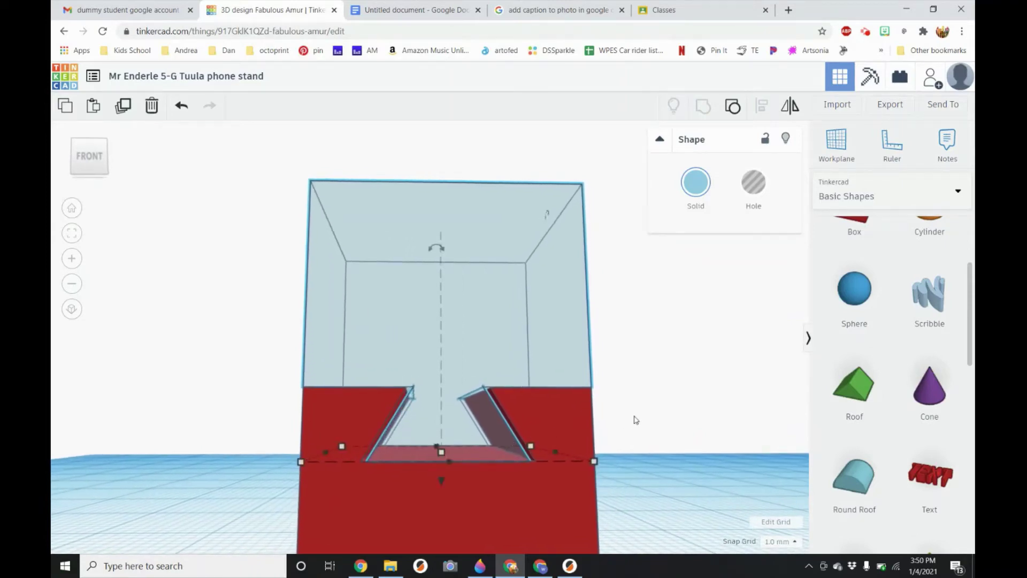
right_drag(636, 418, 573, 424)
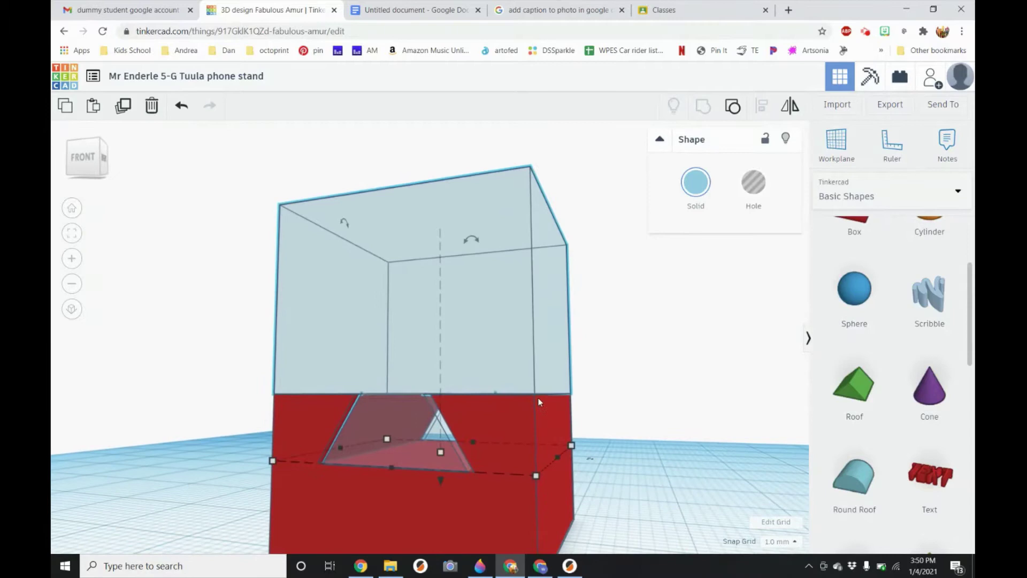
mouse_move(596, 386)
right_down()
mouse_move(578, 381)
mouse_move(585, 390)
right_up()
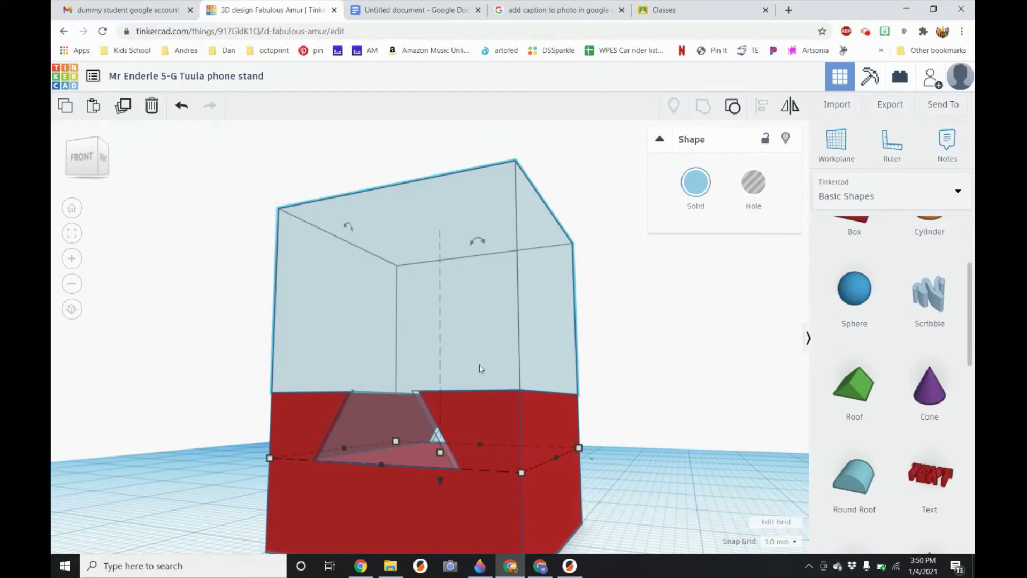
right_drag(197, 380, 274, 383)
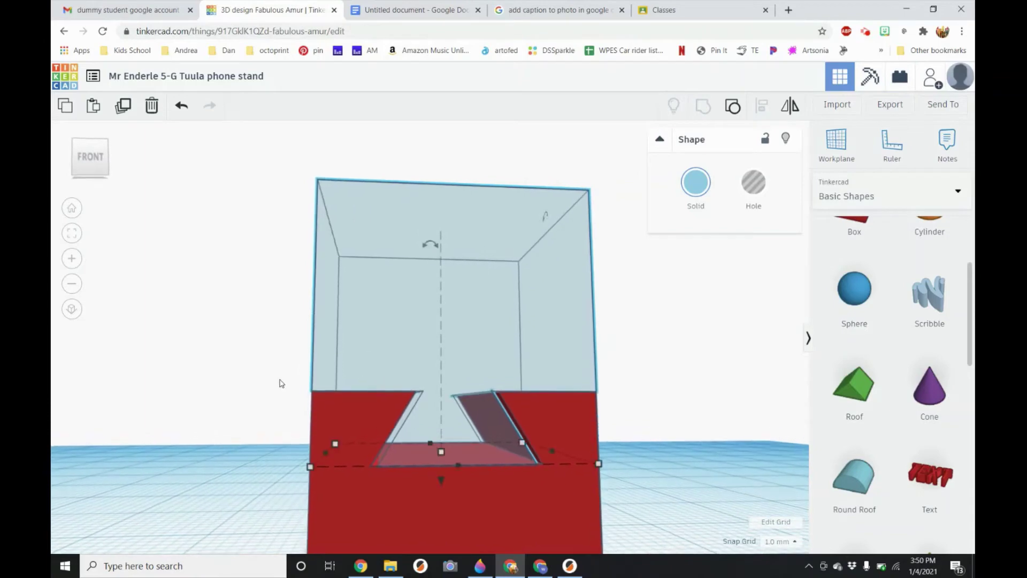
right_drag(349, 427, 293, 400)
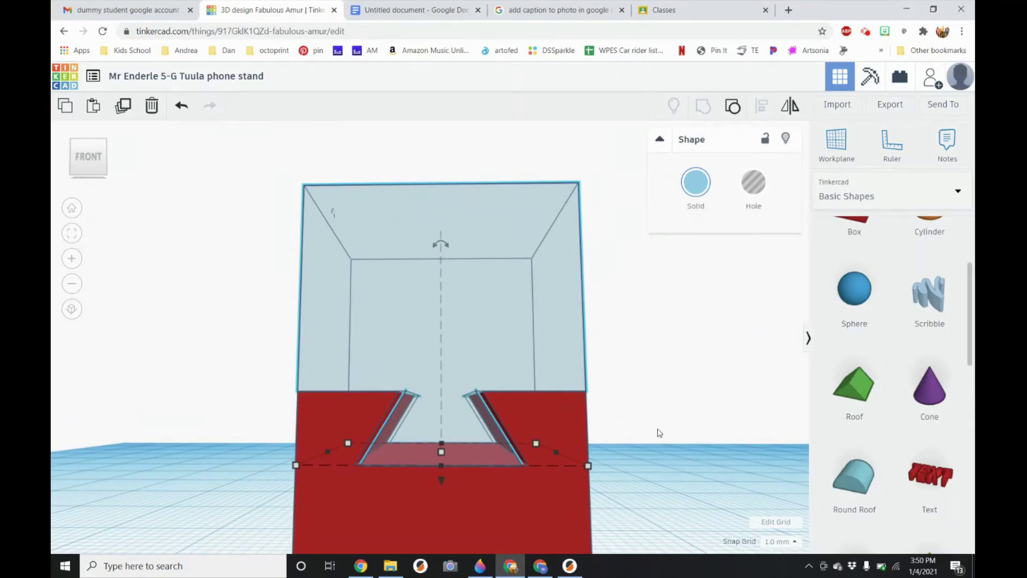
scroll(660, 432, down, 5)
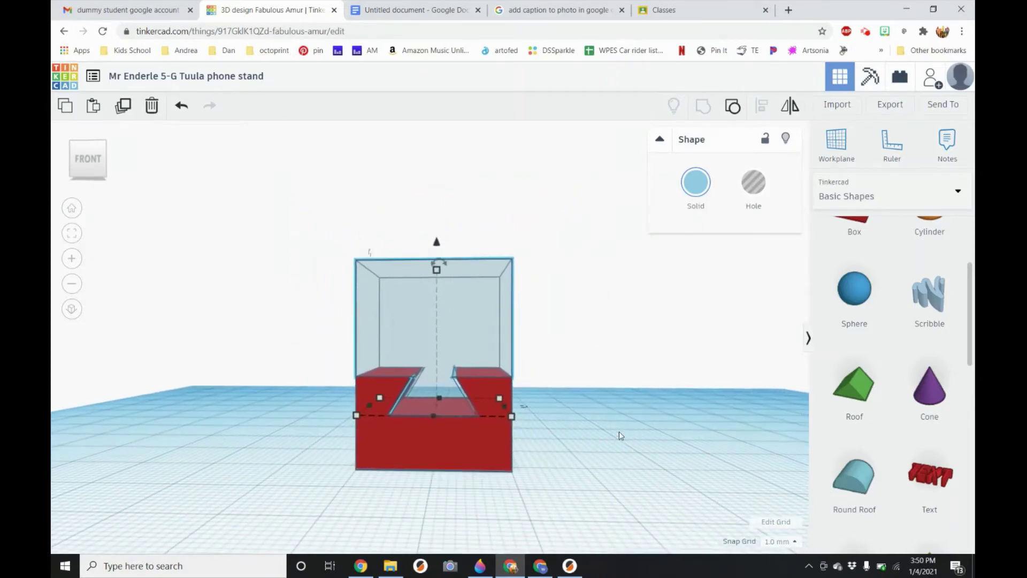
right_drag(620, 435, 482, 377)
drag(410, 345, 229, 329)
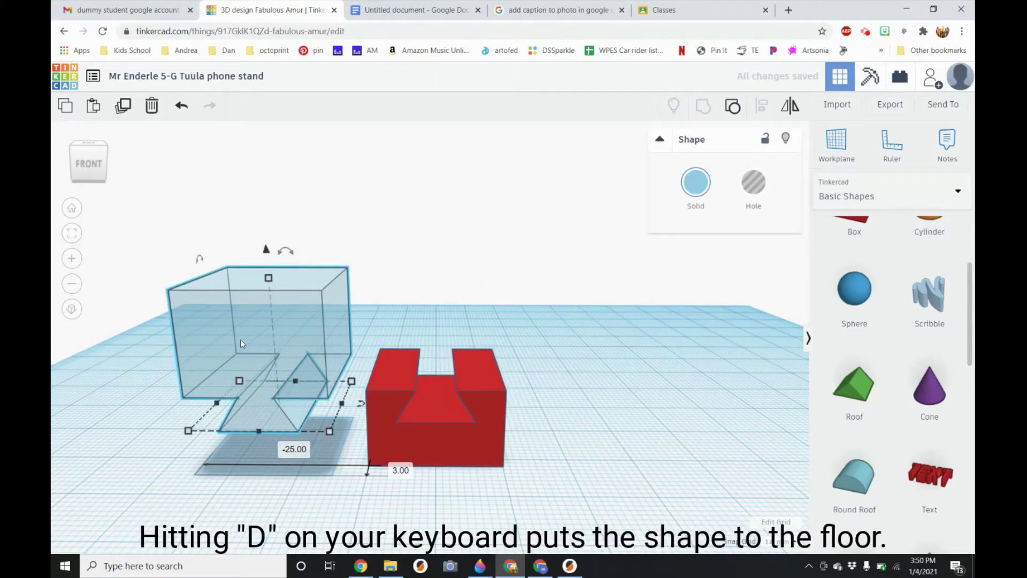
key(d)
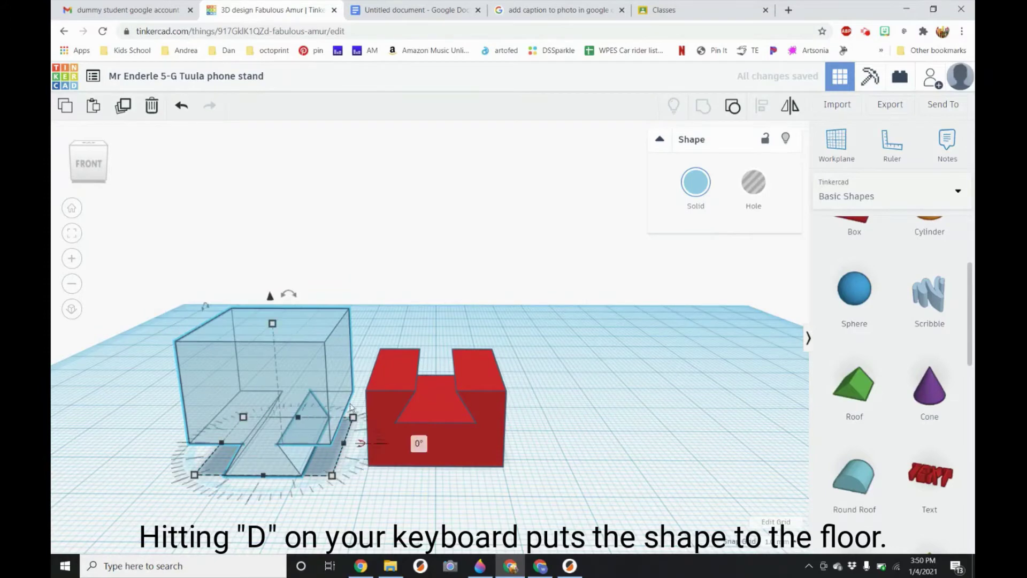
click(696, 183)
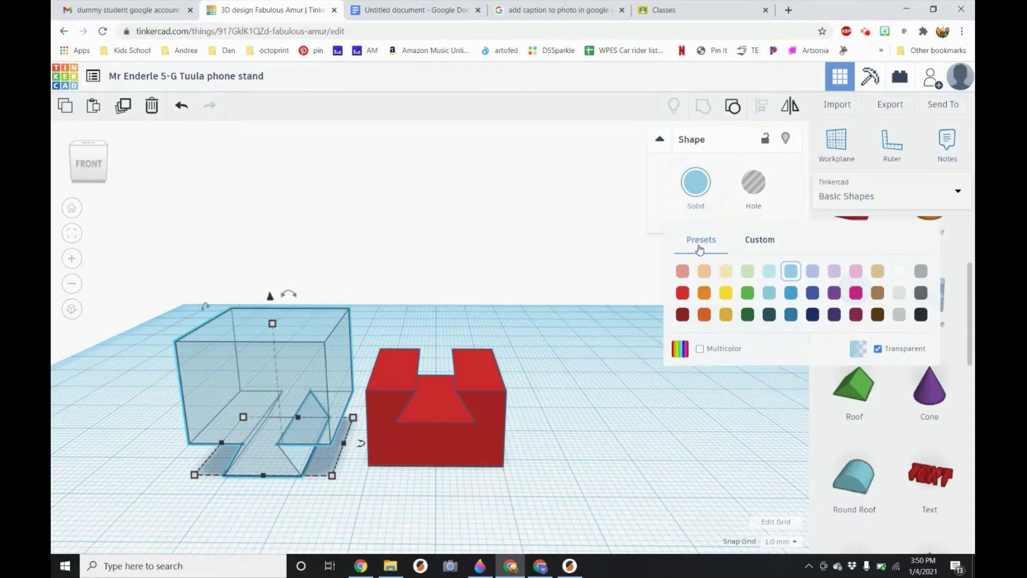
click(877, 348)
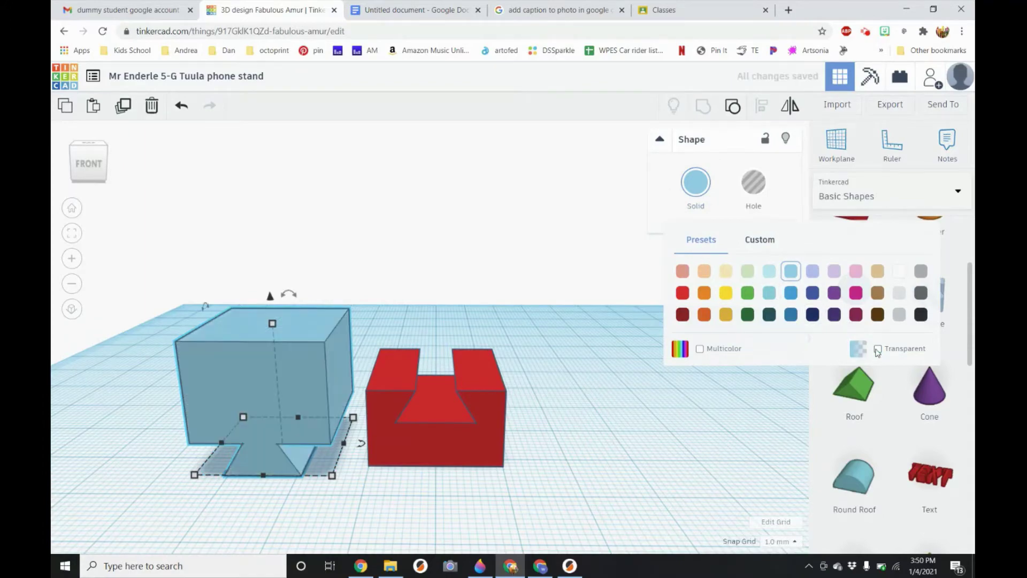
click(296, 497)
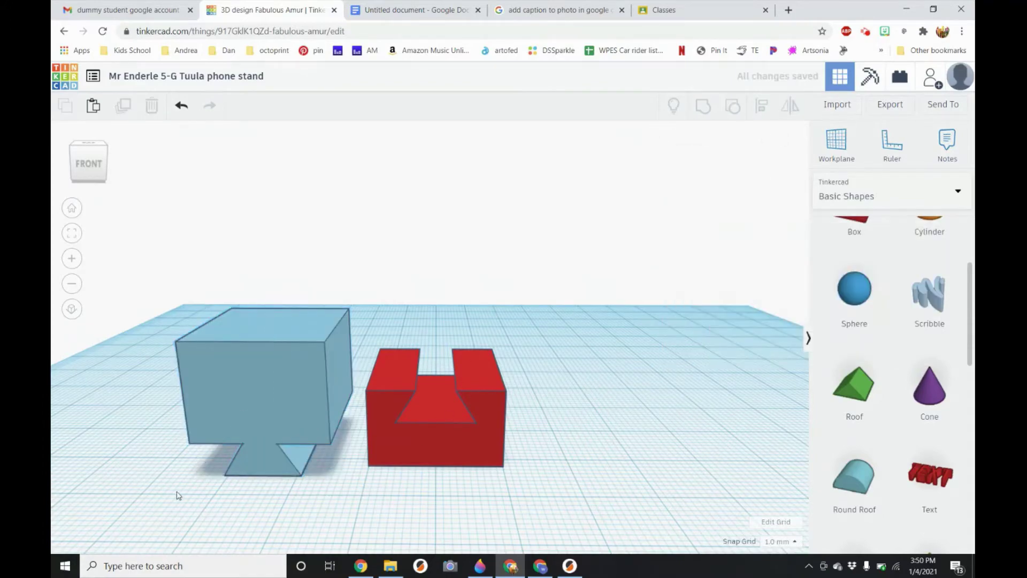
right_drag(177, 493, 736, 548)
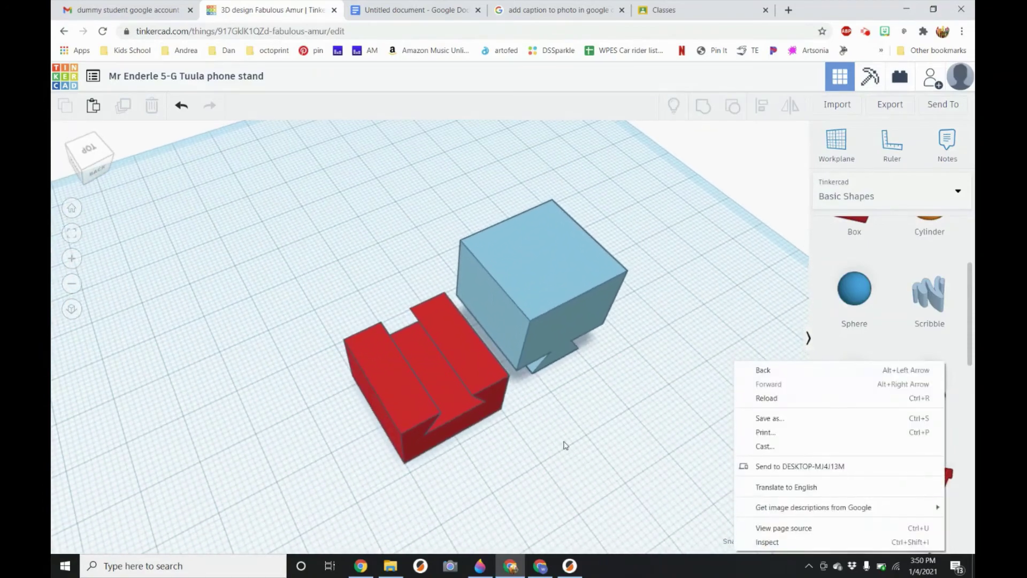
Rotate the blue box 90° so its dovetail tab points upward
click(568, 339)
right_drag(573, 473, 231, 274)
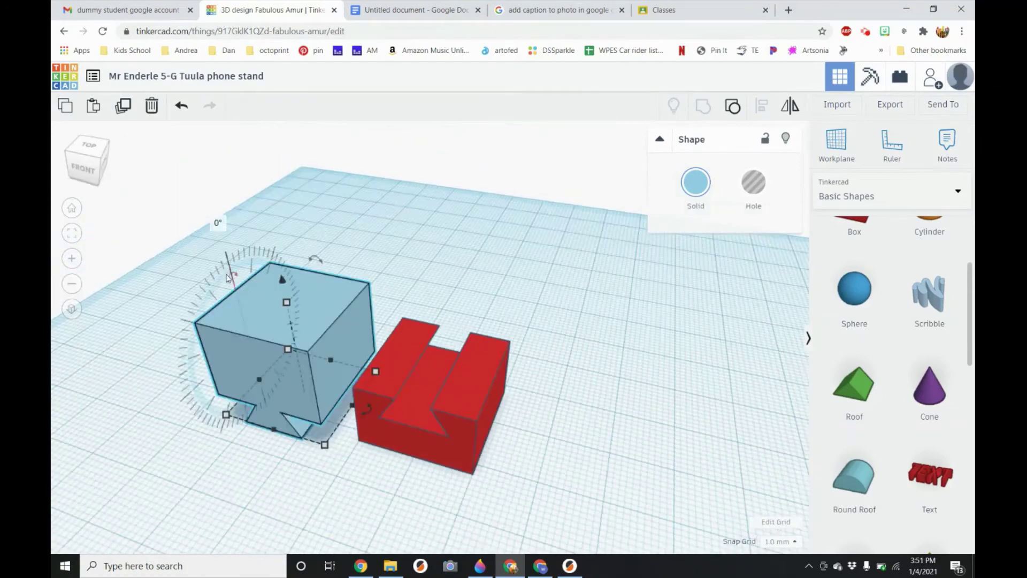
right_drag(379, 258, 293, 245)
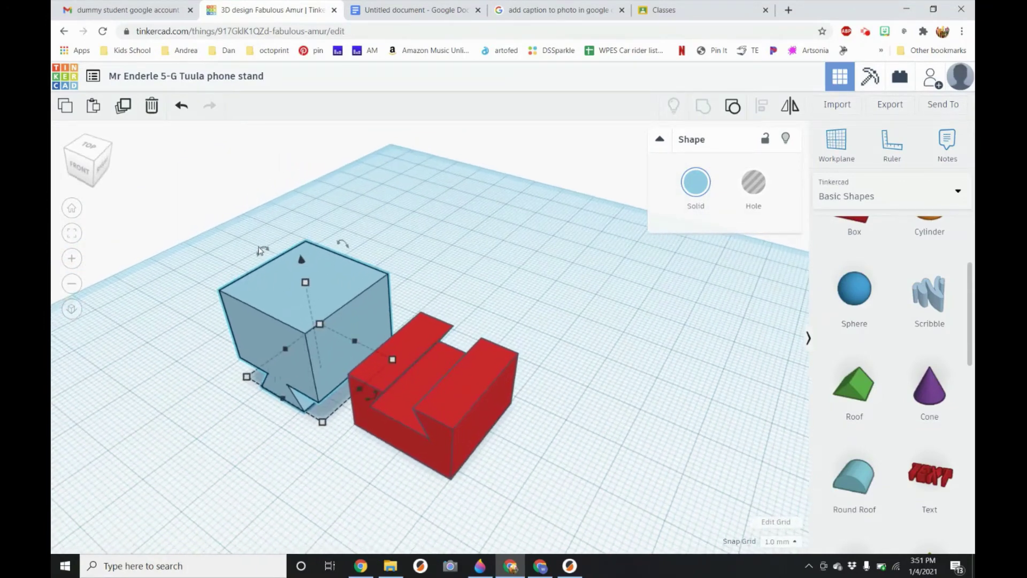
drag(260, 250, 262, 253)
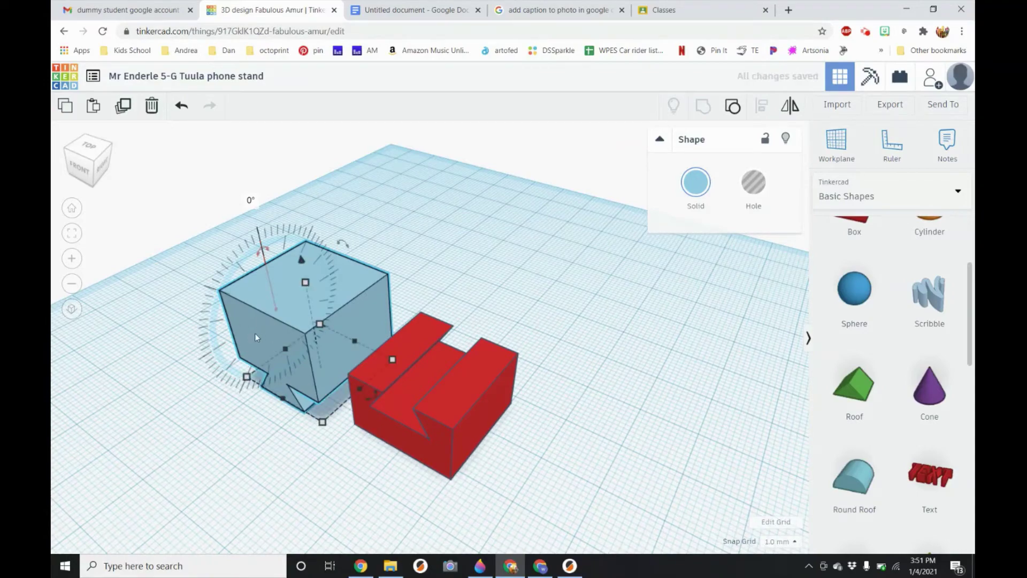
mouse_move(265, 255)
right_down()
mouse_move(218, 259)
mouse_move(248, 260)
right_up()
mouse_move(254, 260)
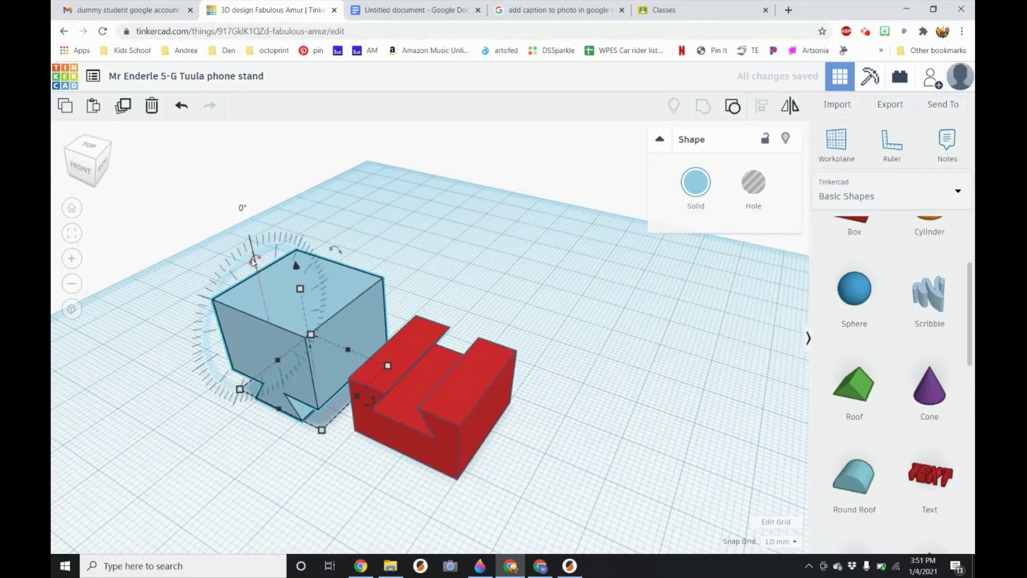
drag(254, 261, 253, 262)
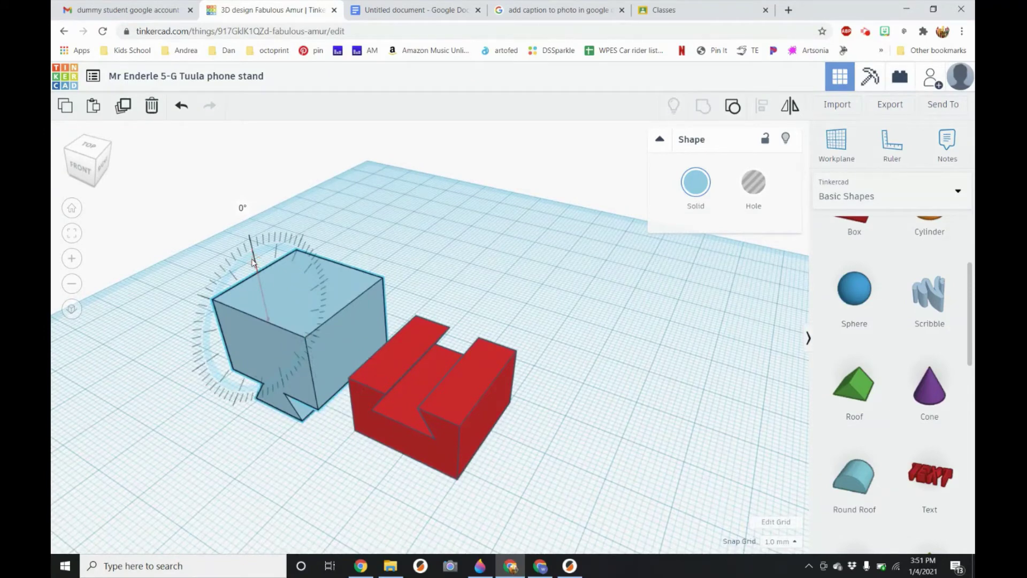
drag(253, 262, 202, 287)
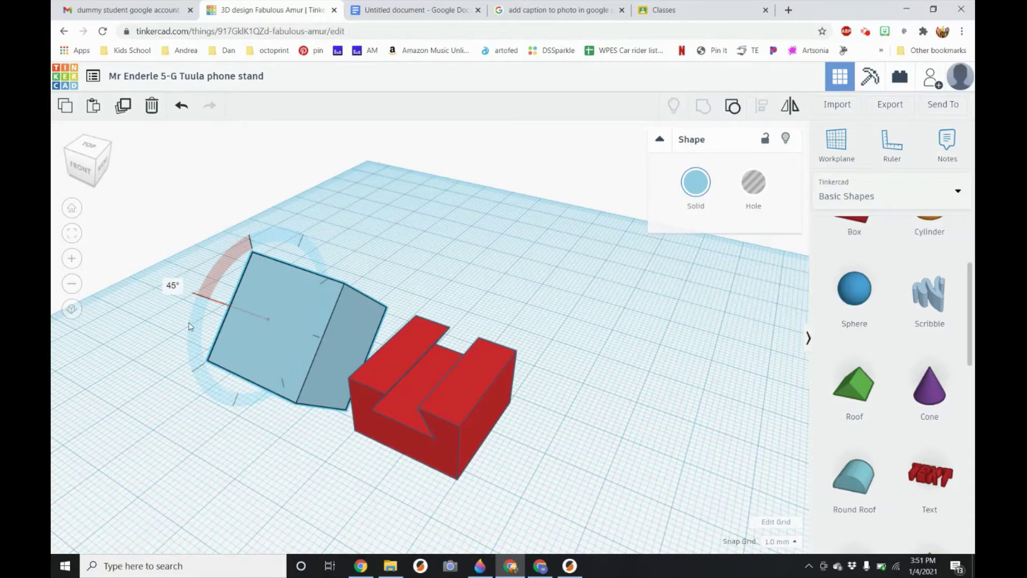
drag(190, 326, 194, 247)
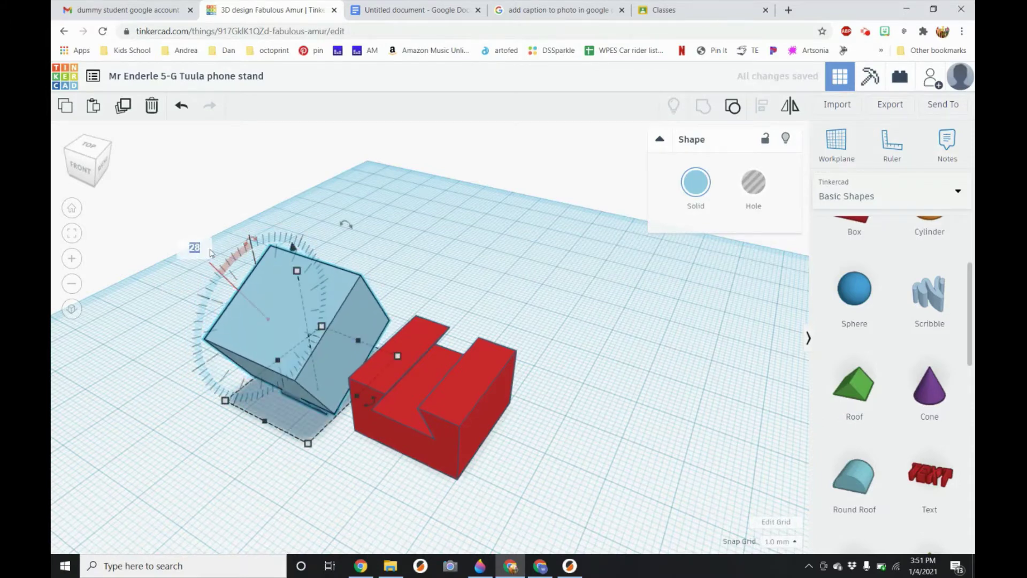
text(2890)
key(BackSpace)
key(BackSpace)
key(BackSpace)
key(Return)
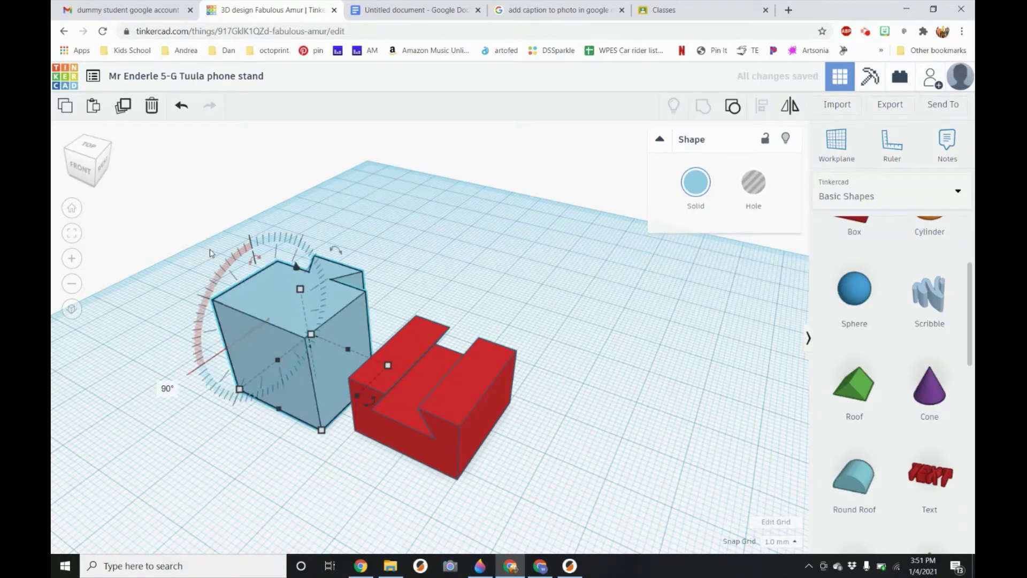
Drop the rotated blue box back onto the workplane with D
right_drag(286, 476, 390, 427)
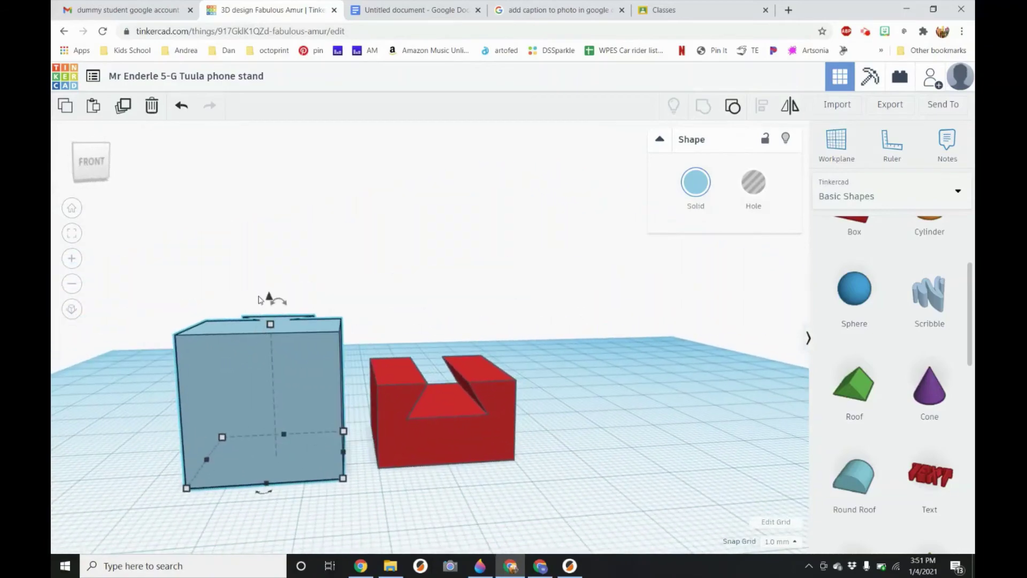
right_drag(484, 525, 427, 475)
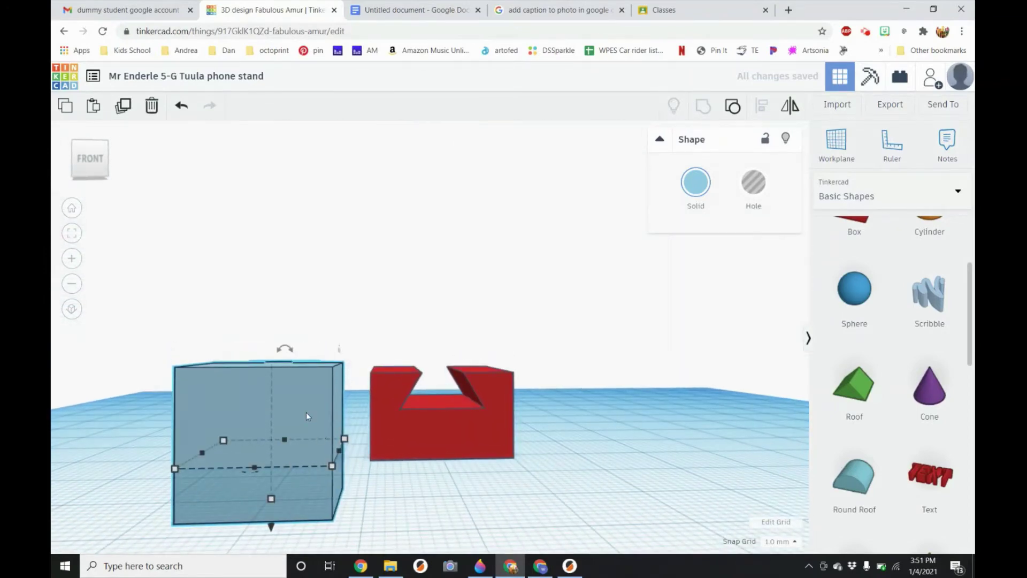
key(d)
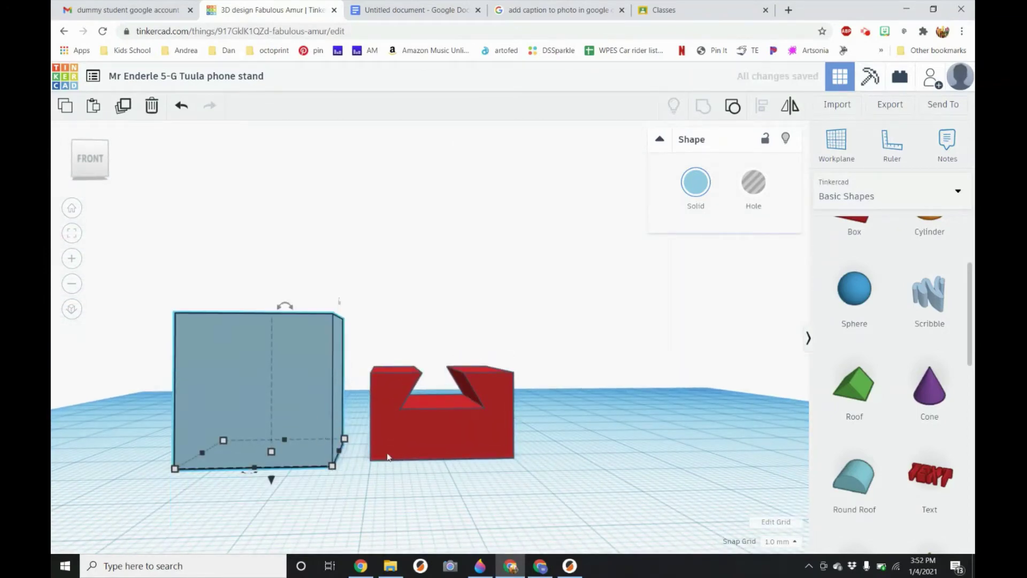
click(422, 500)
mouse_move(421, 500)
right_down()
mouse_move(383, 486)
mouse_move(407, 508)
right_up()
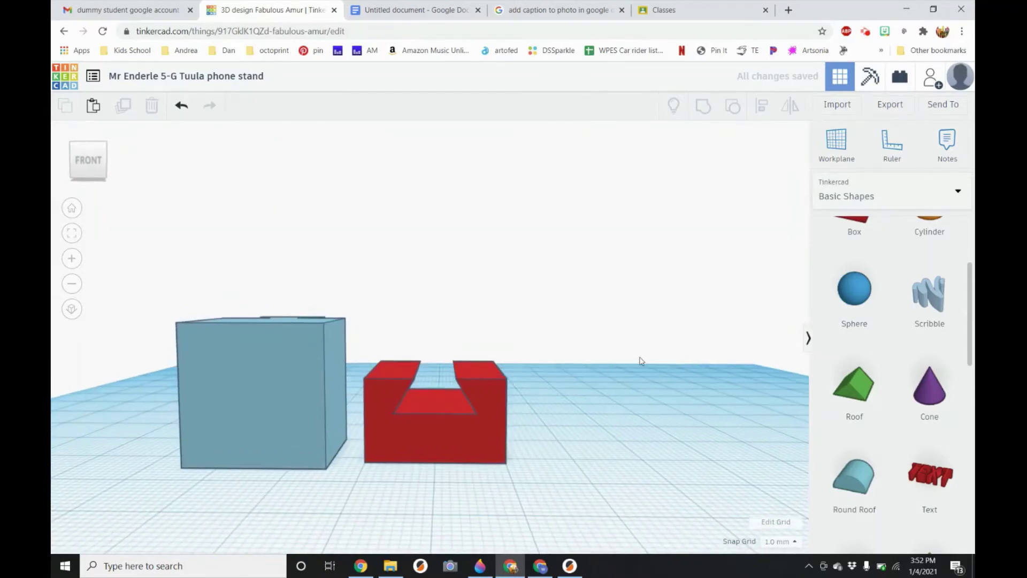
Select the blue box and switch the library from Basic Shapes to your Shapes Collection
right_drag(641, 360, 620, 378)
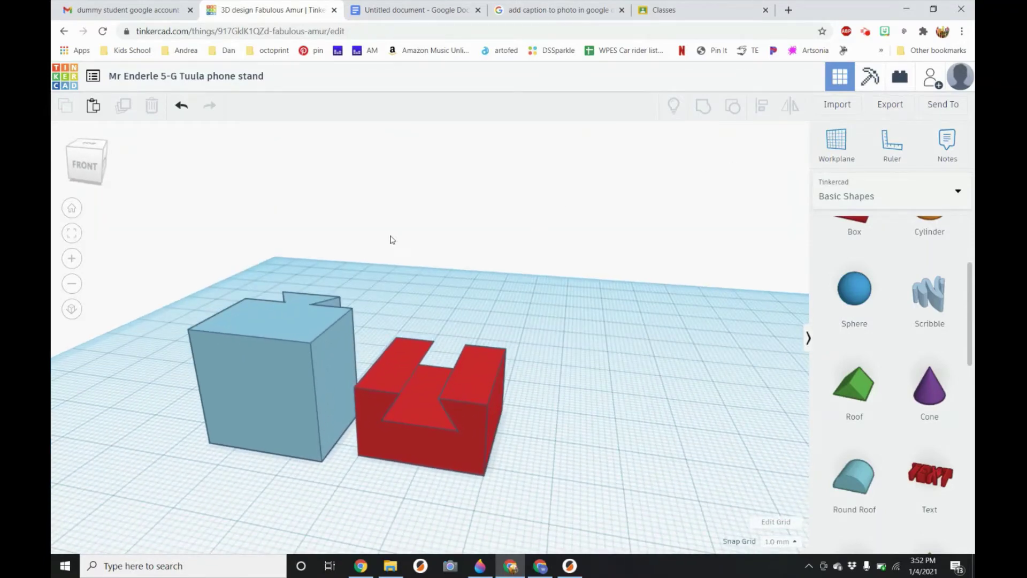
click(397, 377)
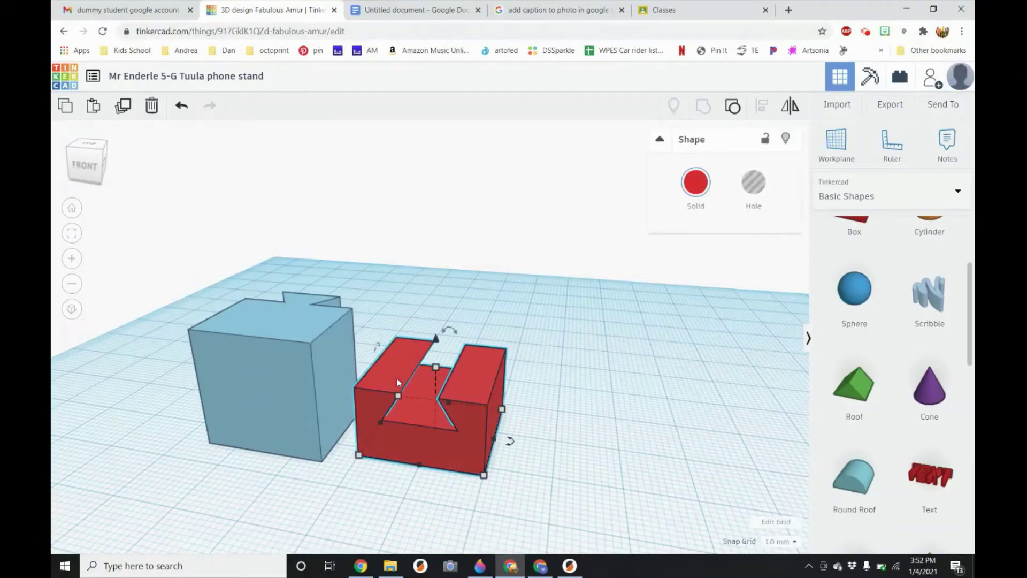
click(330, 355)
scroll(877, 295, up, 3)
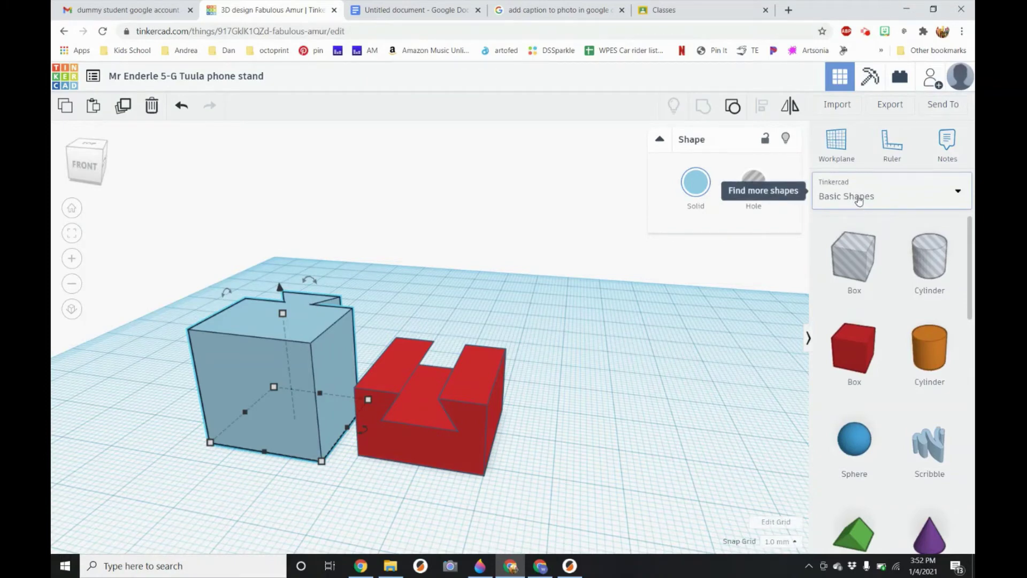
click(858, 200)
scroll(859, 236, down, 3)
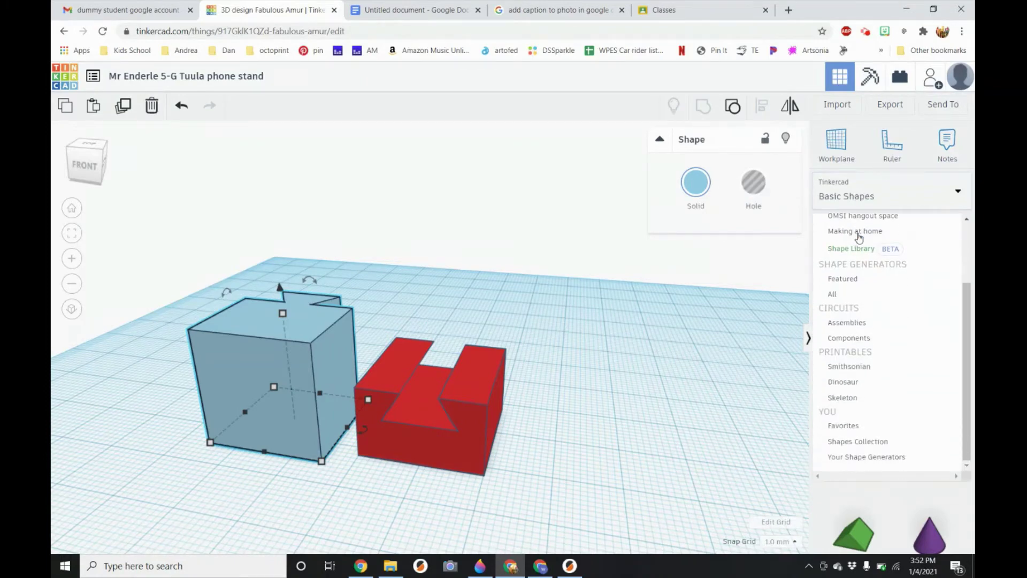
scroll(858, 241, up, 1)
scroll(877, 321, down, 1)
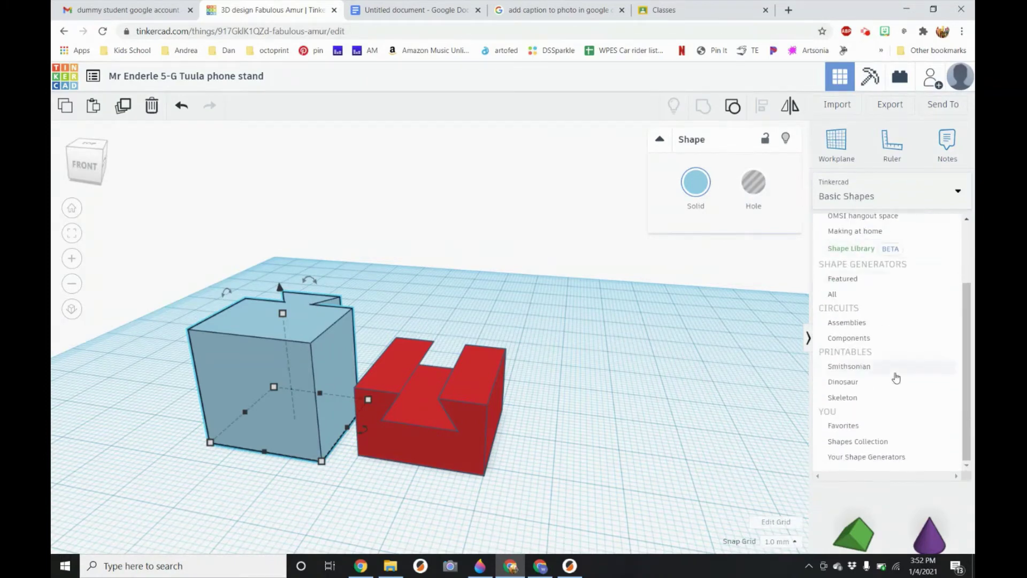
click(866, 443)
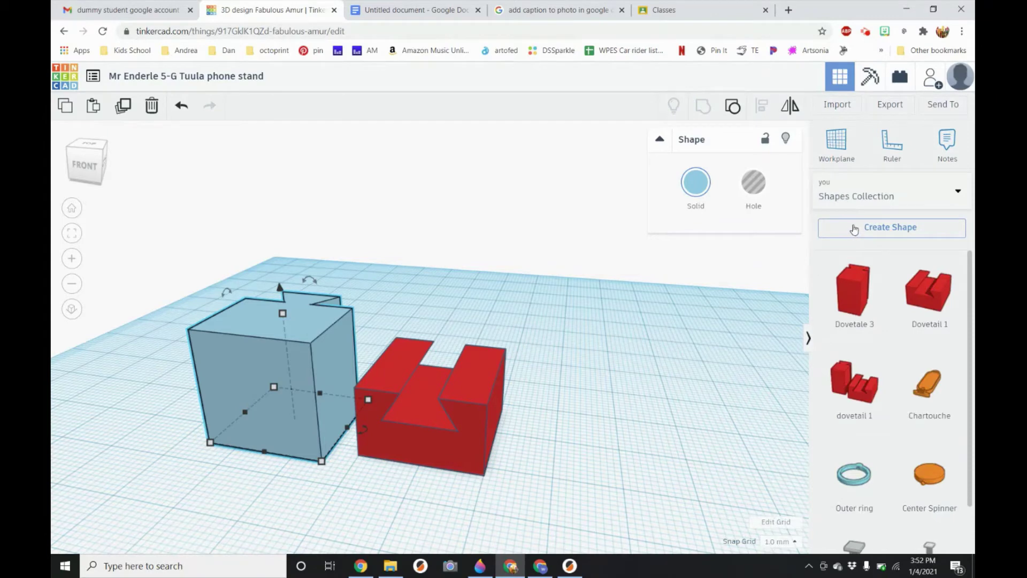
Begin a Create Shape for the blue box and enter the name notch
click(891, 230)
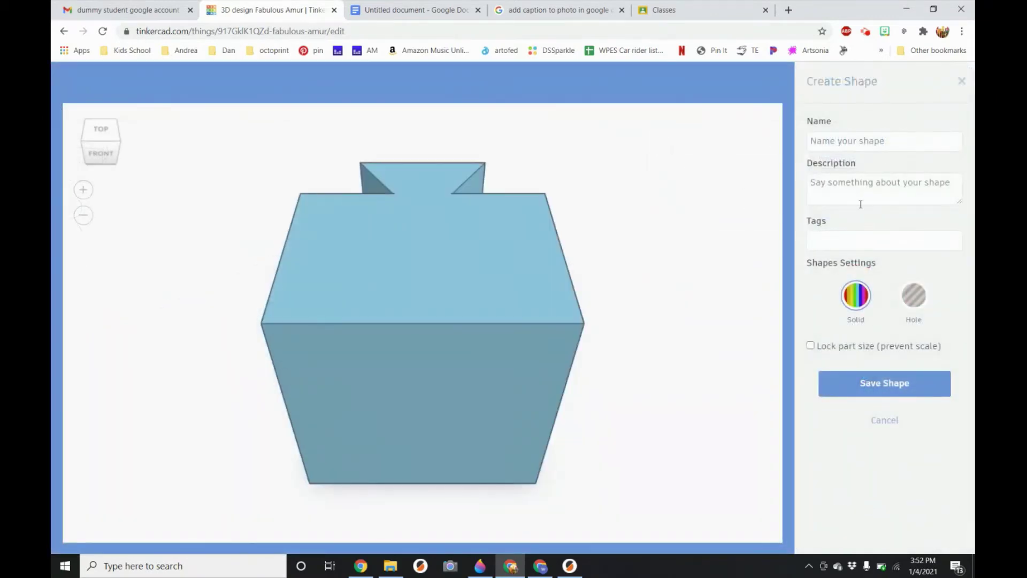
click(849, 135)
text(notch 4)
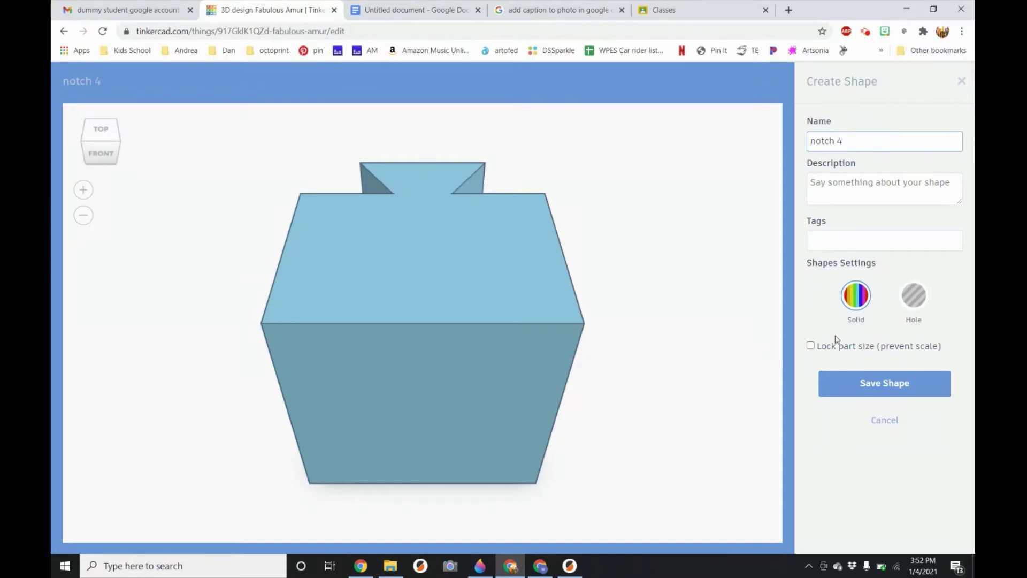
Save notch 4, then publish the red dovetail block as custom shape socket 4
click(855, 377)
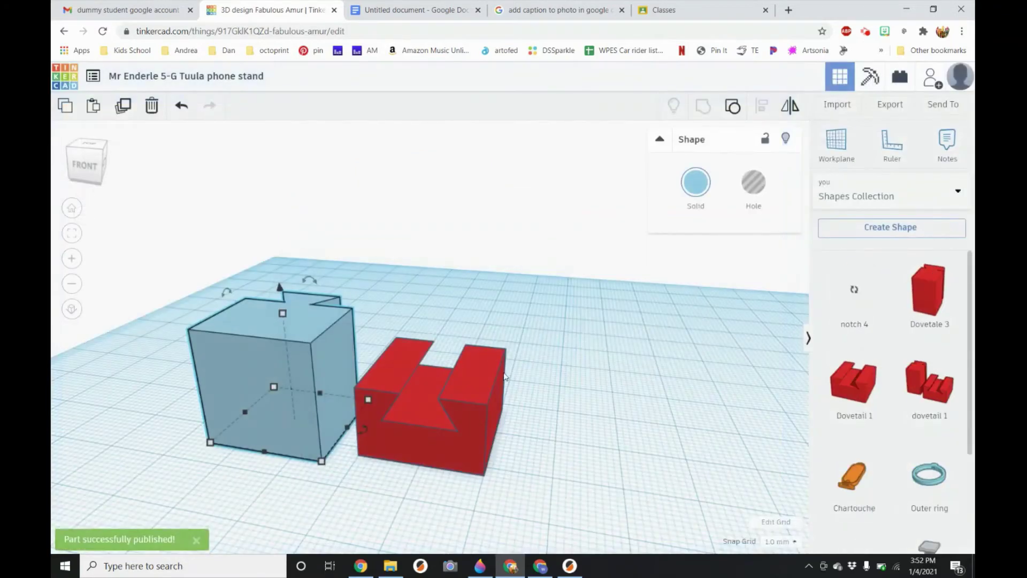
click(483, 379)
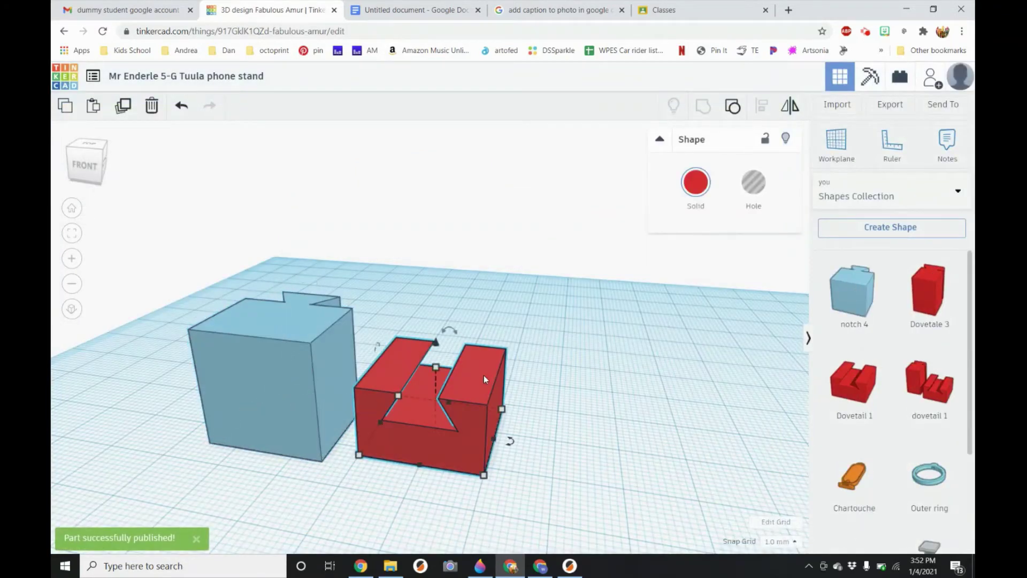
click(868, 231)
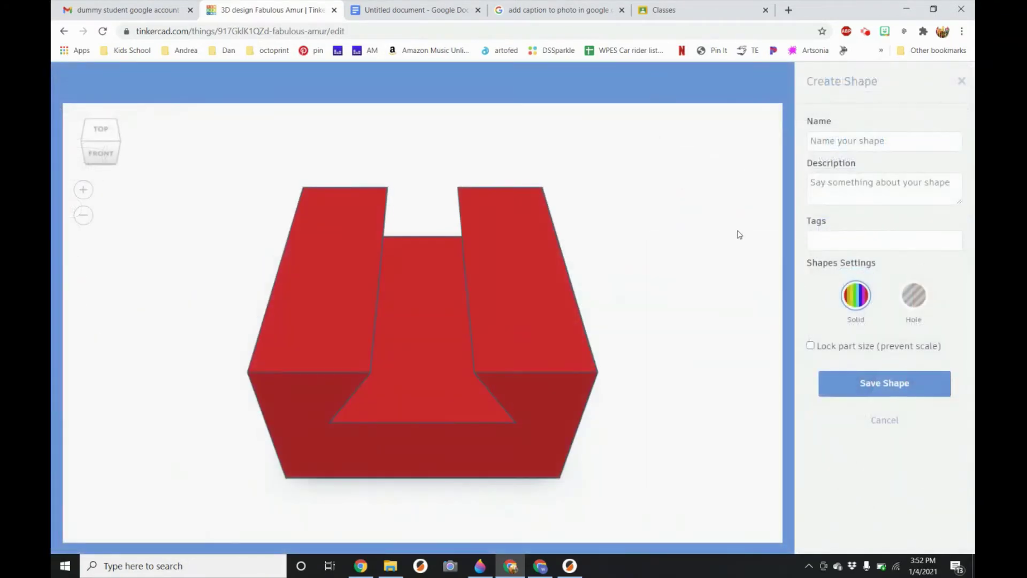
click(851, 142)
text(socket 4)
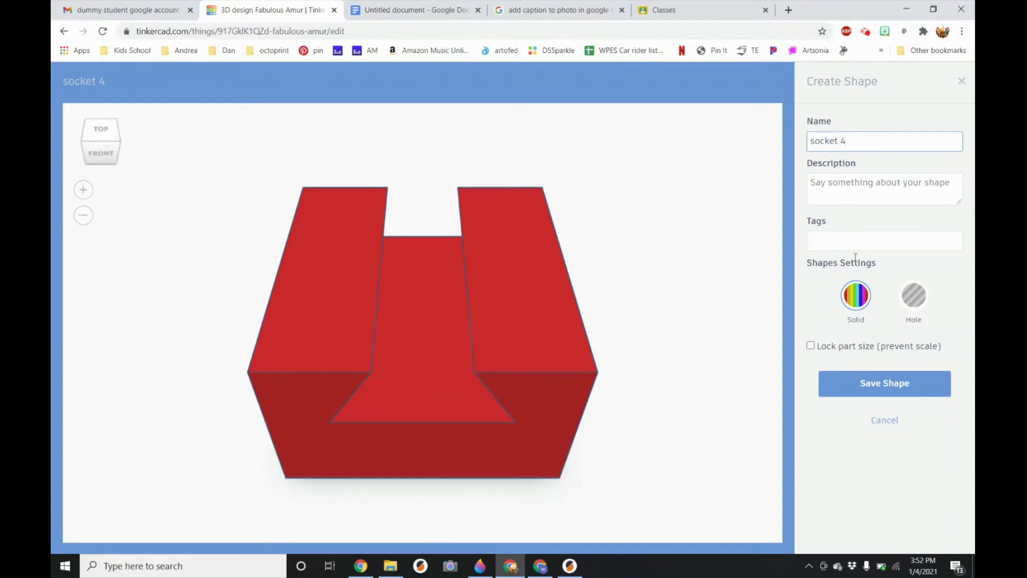
click(869, 391)
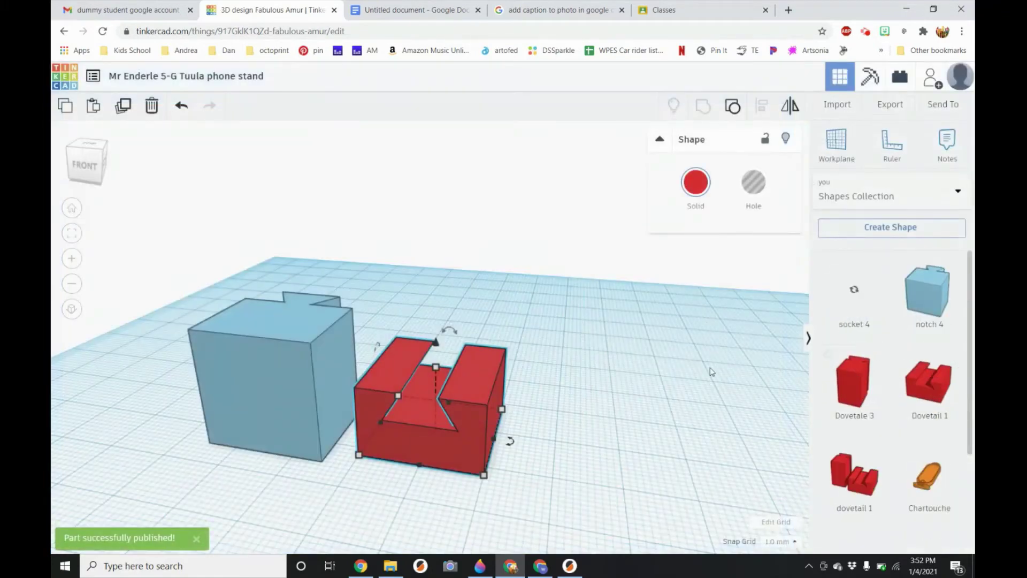
Orbit to a right-side view of the socket block and zoom out
right_drag(614, 372, 419, 365)
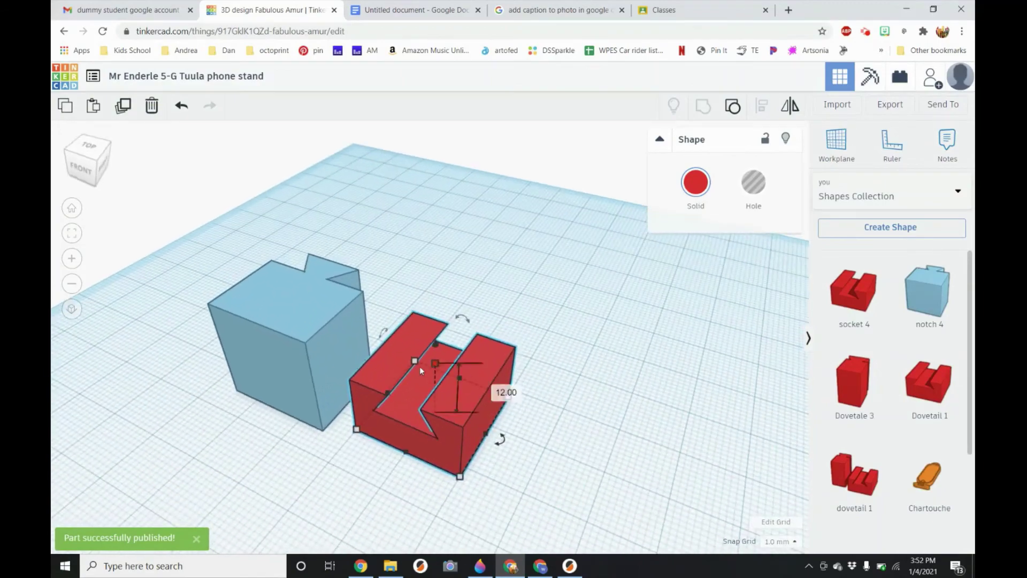
right_drag(603, 348, 514, 324)
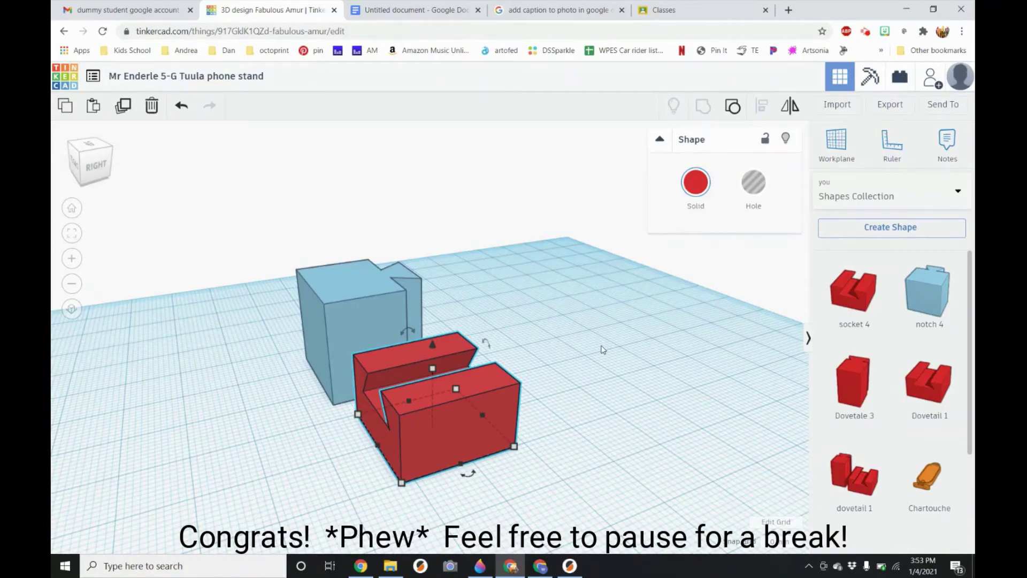
right_drag(594, 348, 626, 378)
scroll(572, 361, down, 3)
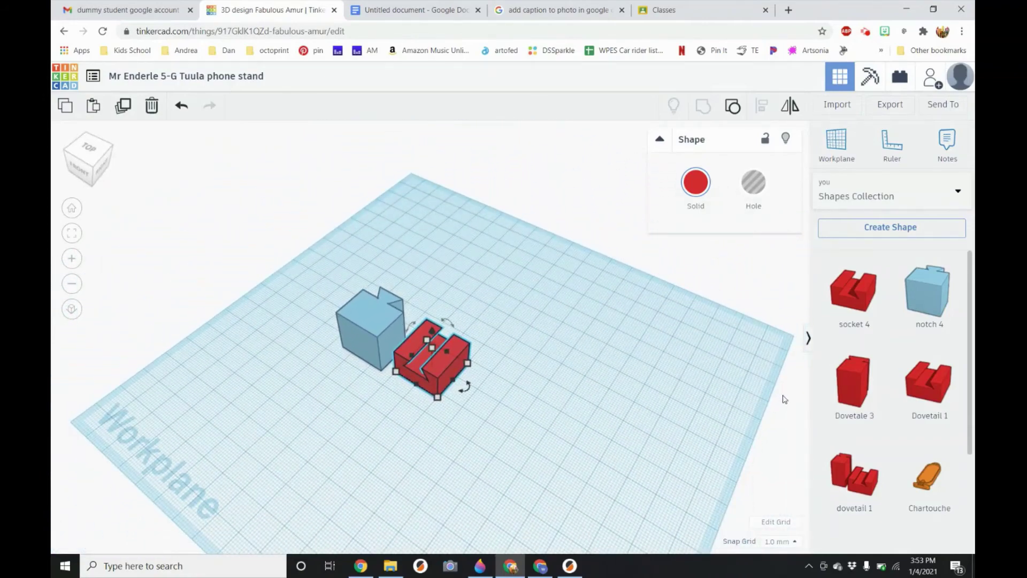
Add a new box from Basic Shapes and flatten it to about 7 high with a larger footprint
click(877, 200)
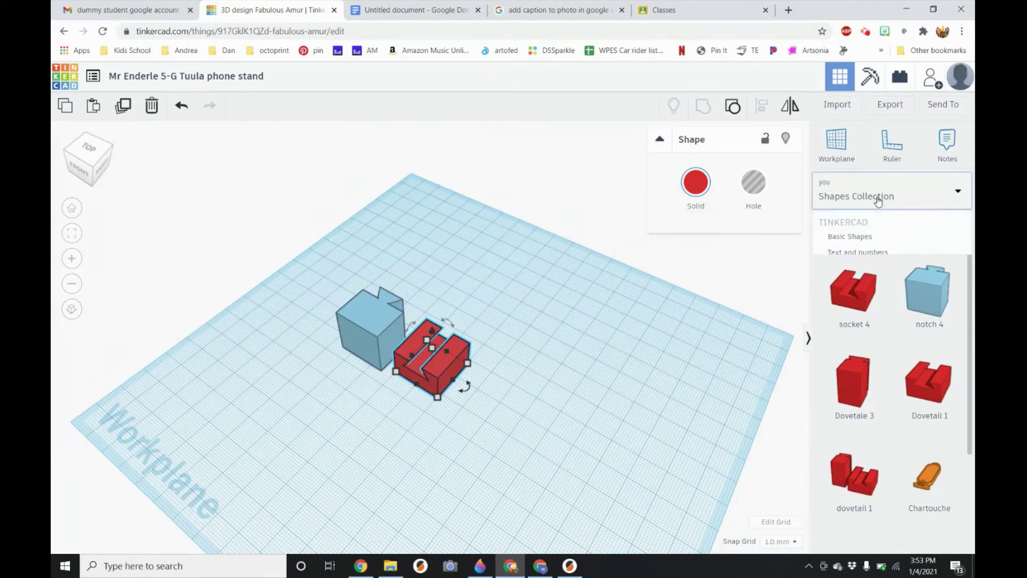
click(850, 239)
drag(847, 331, 561, 364)
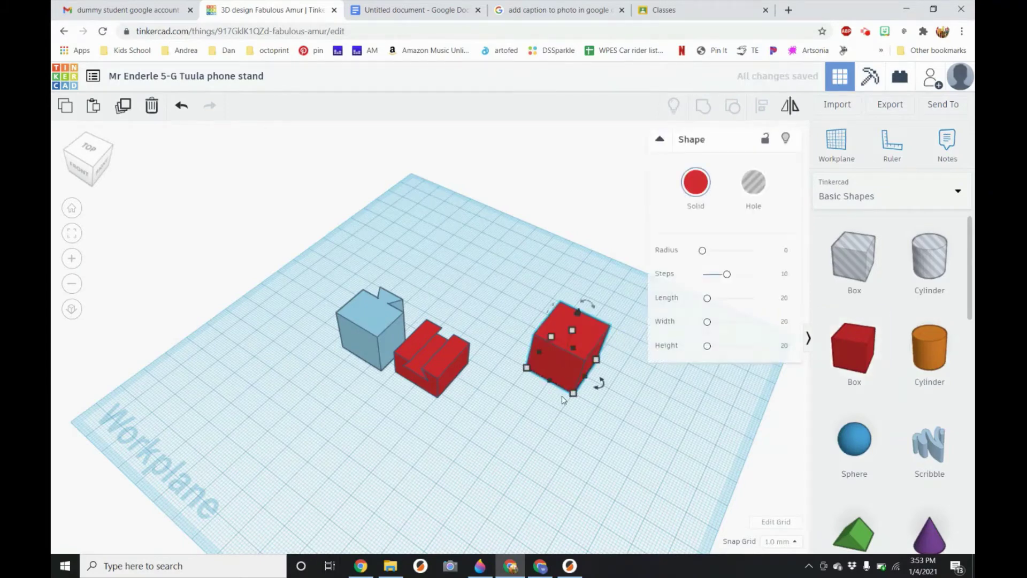
right_drag(576, 402, 596, 412)
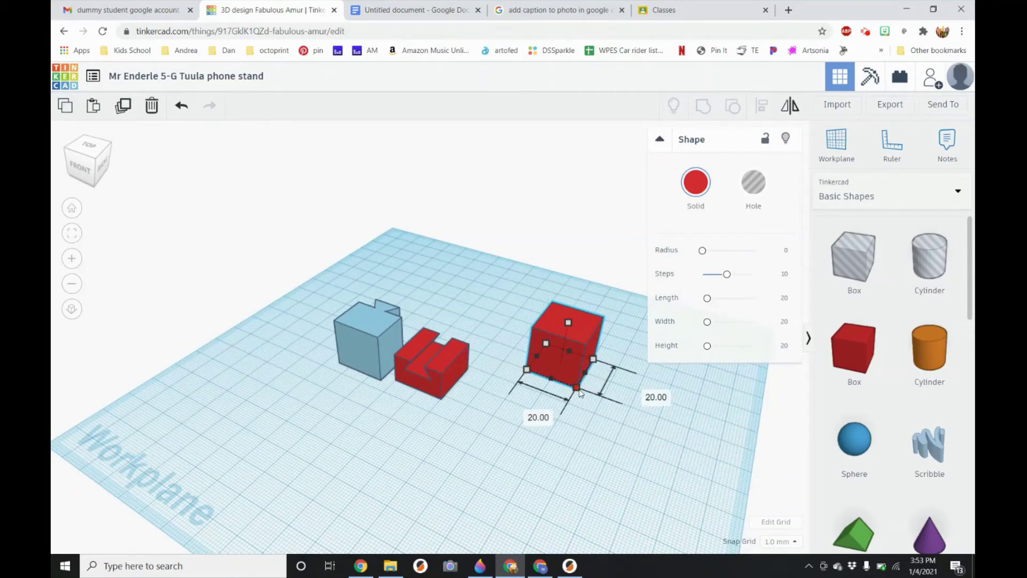
drag(568, 324, 554, 362)
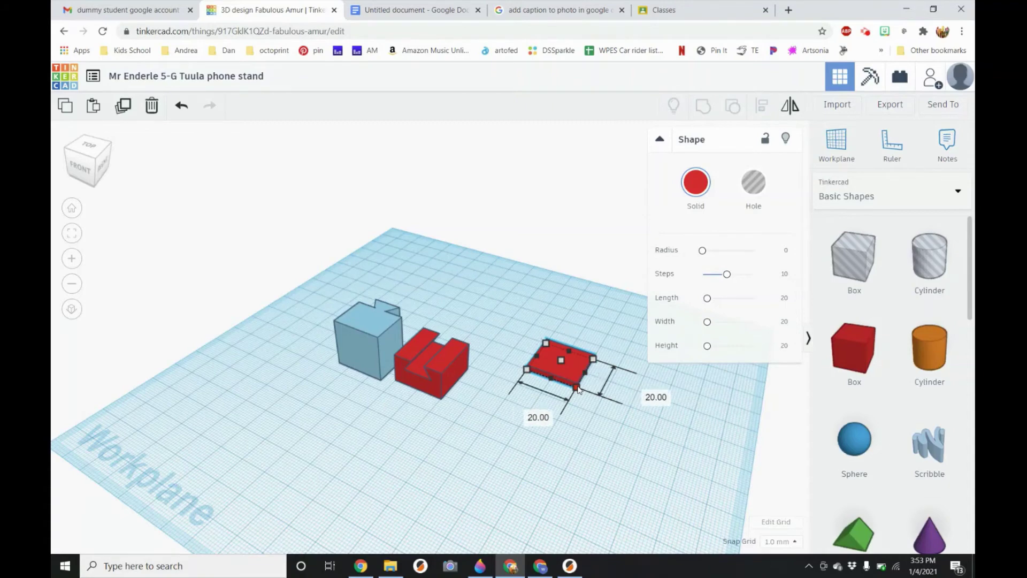
drag(578, 389, 568, 495)
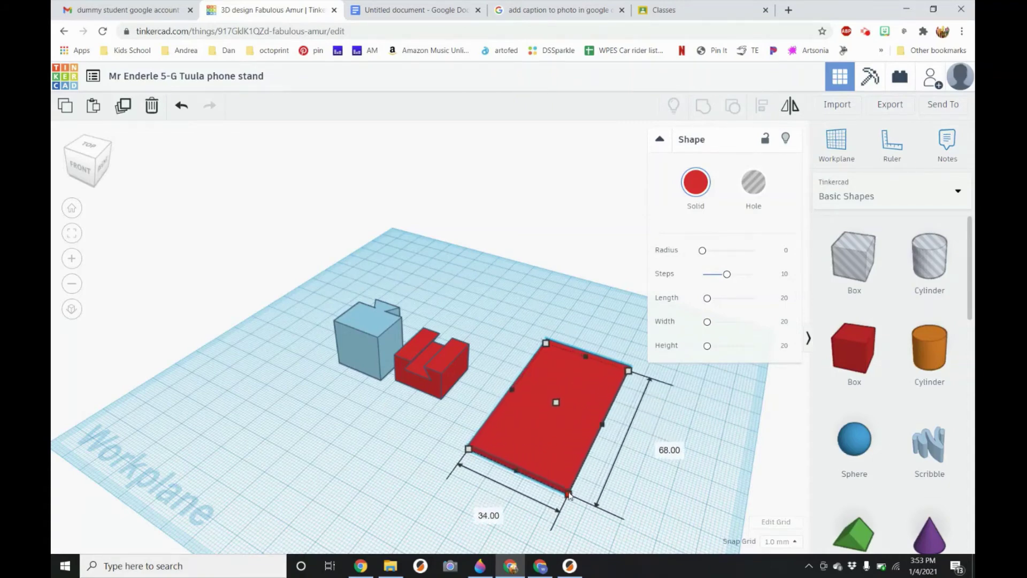
Set the plate's length to 80 and its width to 40
click(677, 449)
text(80)
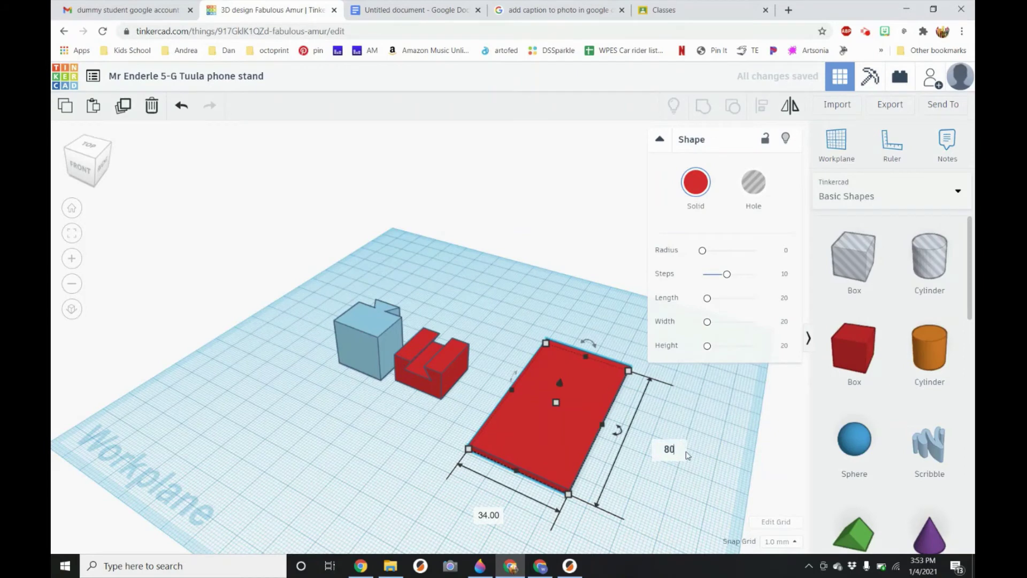
key(Return)
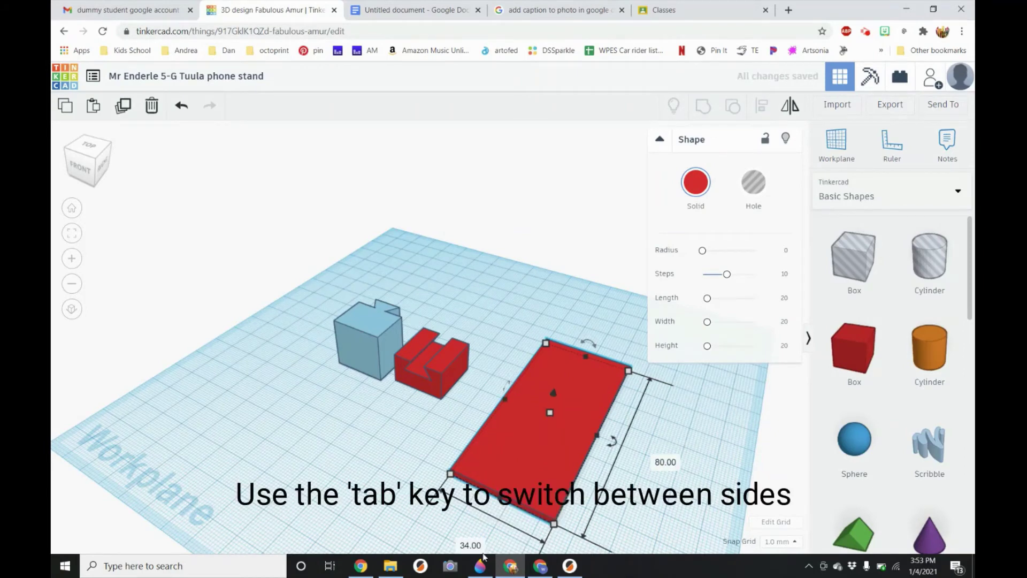
click(470, 545)
key(Tab)
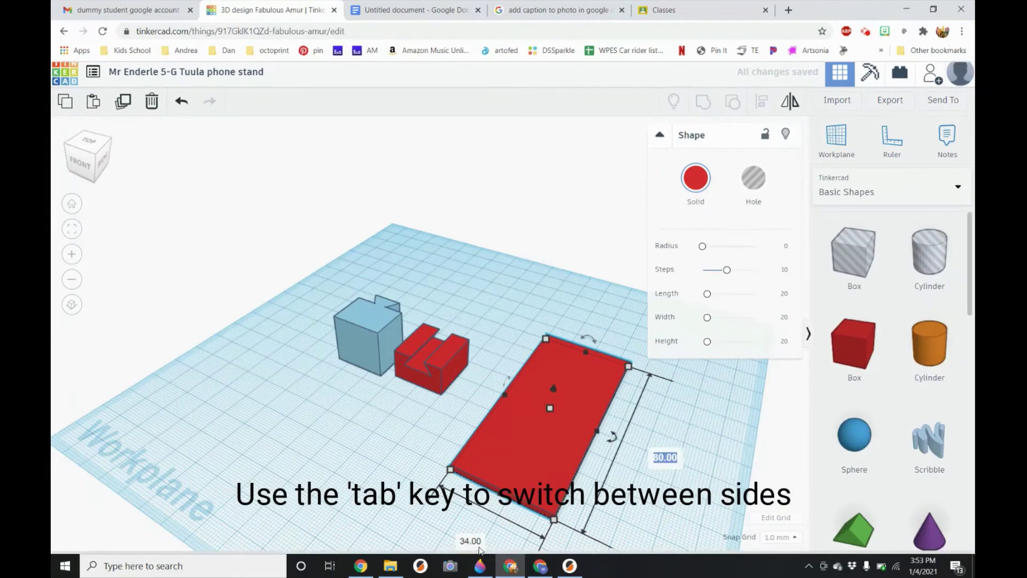
key(Tab)
key(Tab)
key(Tab)
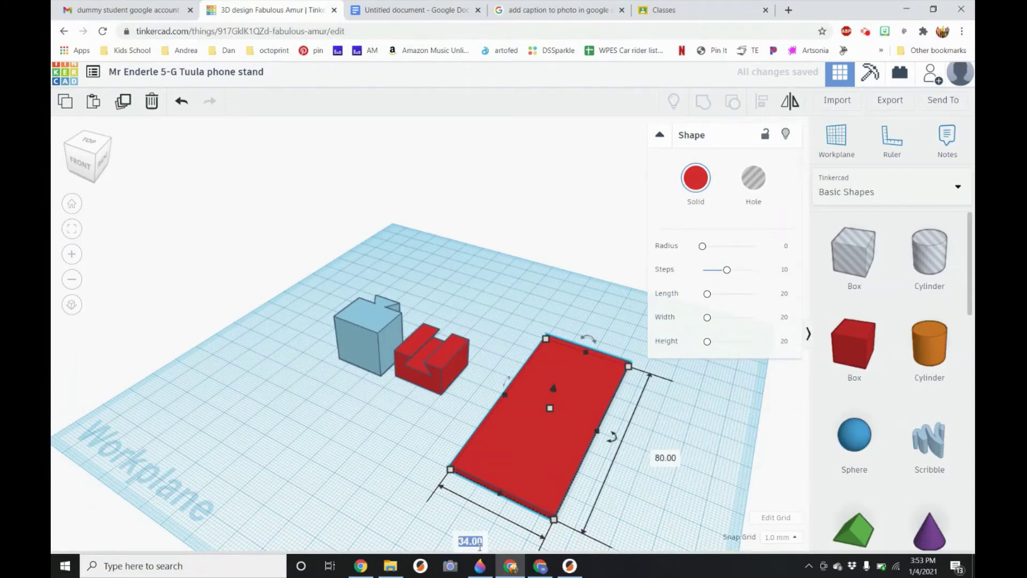
text(4)
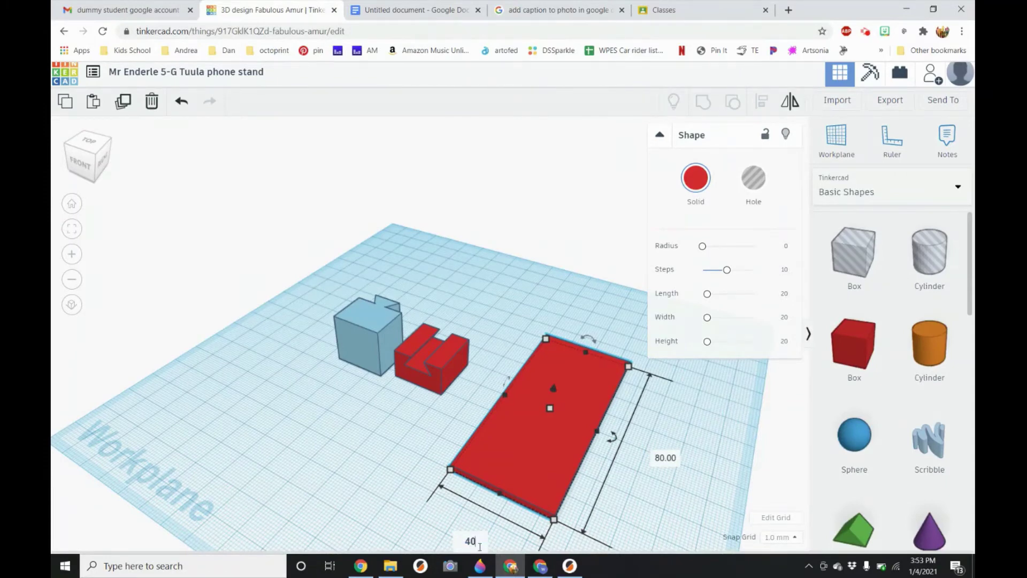
text(0)
key(Return)
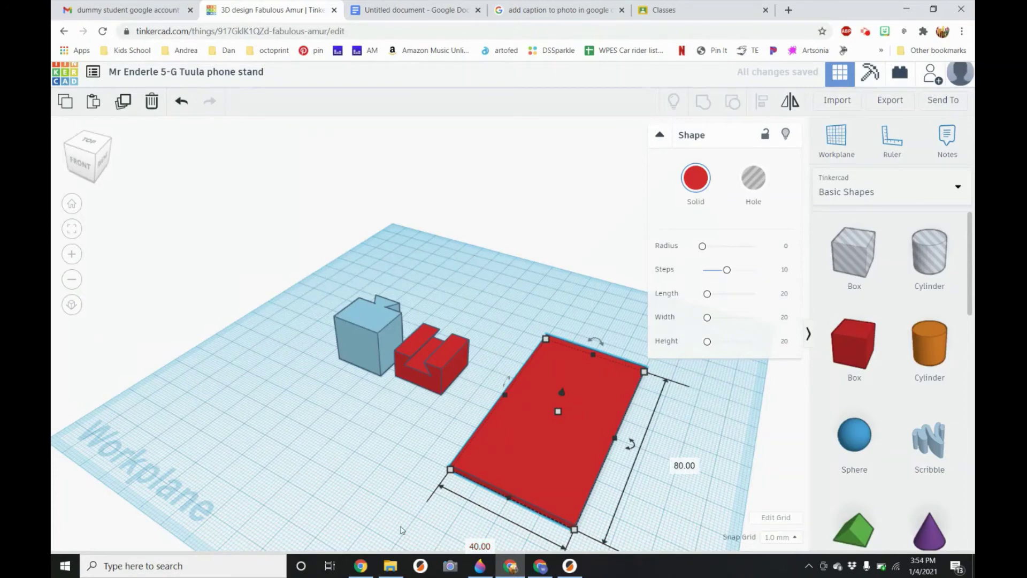
right_drag(442, 486, 428, 451)
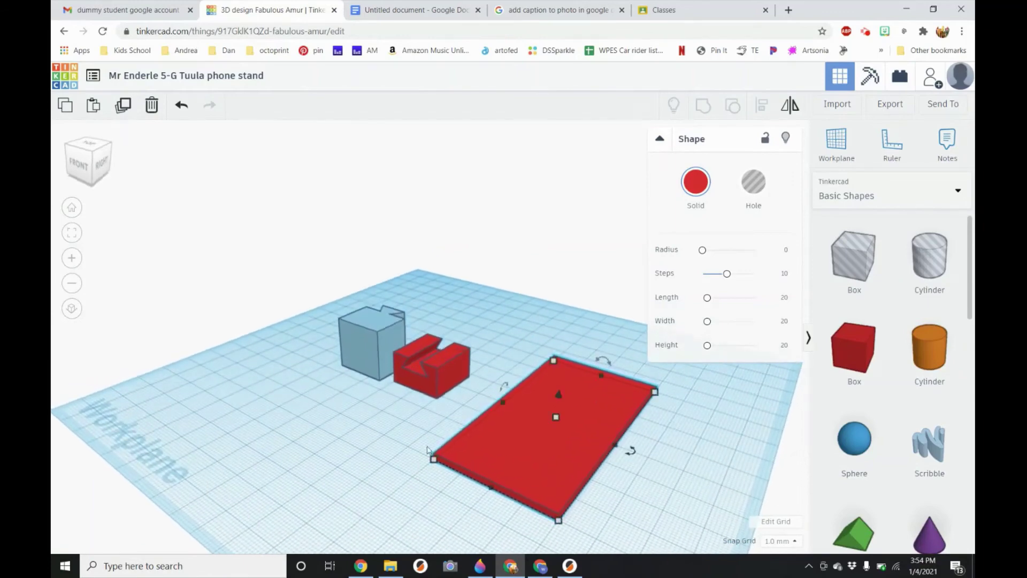
Select and rotate the notched red block
click(440, 381)
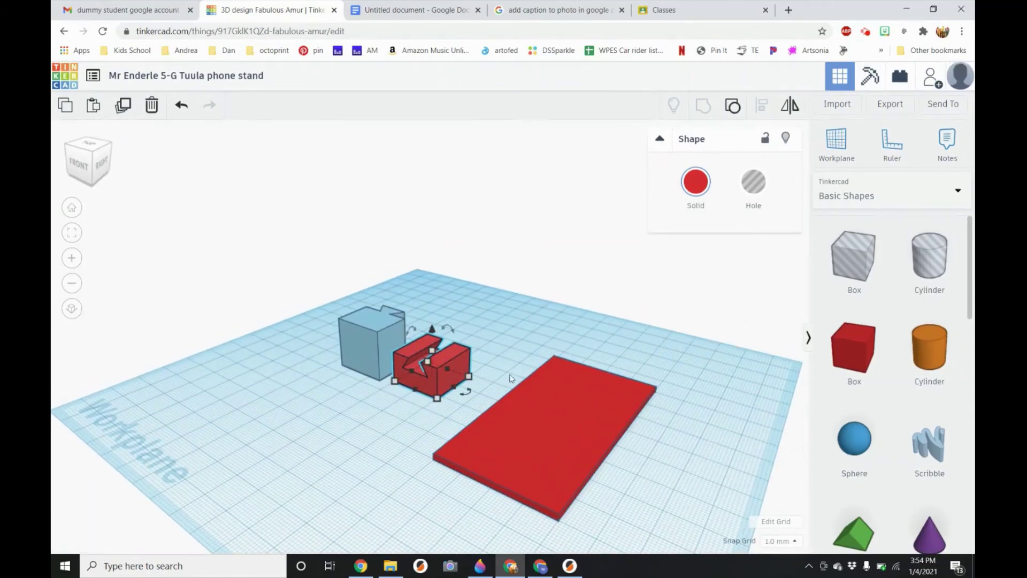
drag(469, 390, 390, 390)
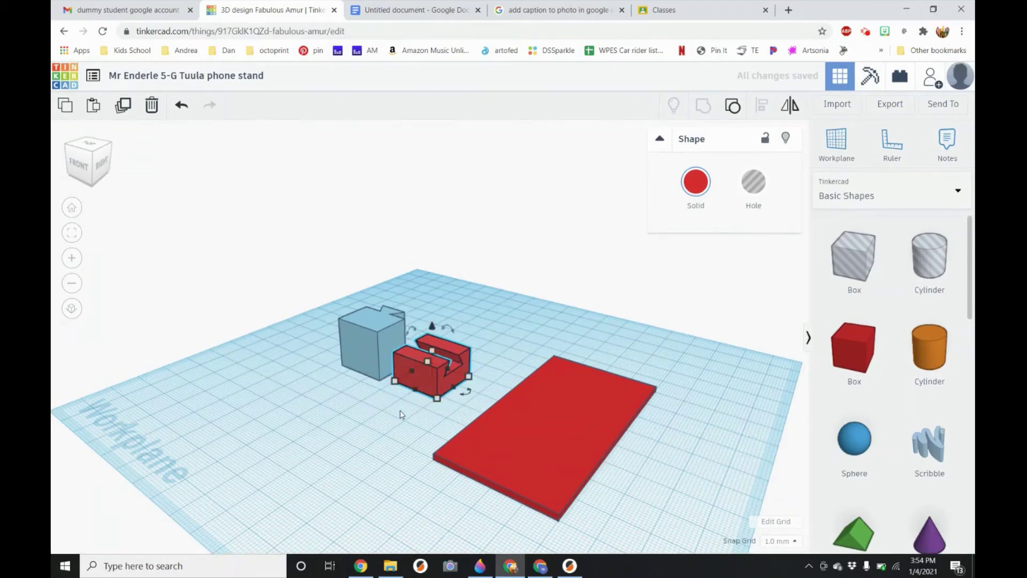
click(408, 417)
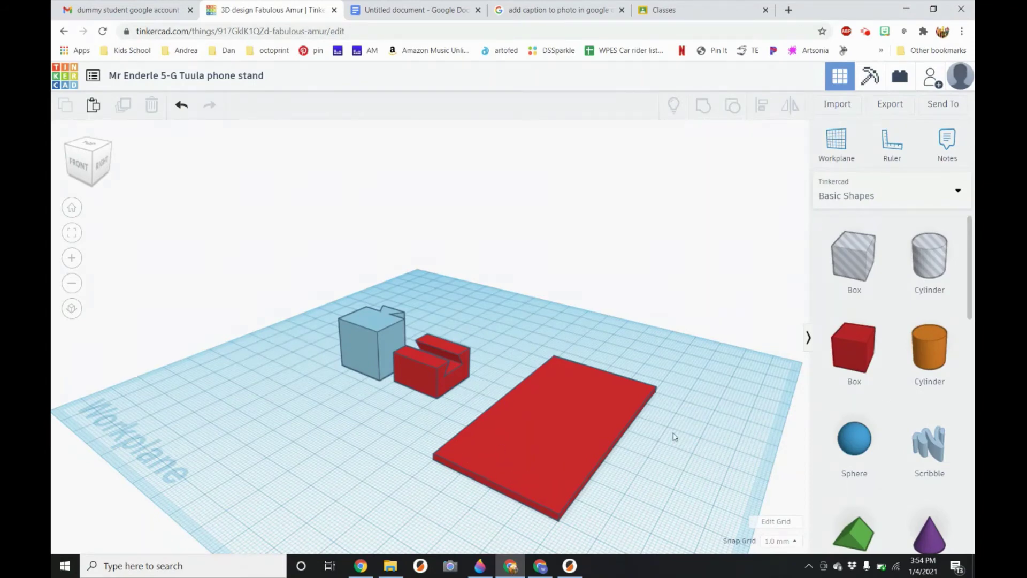
Add a box about 12 high and 3 mm thin, standing at the plate's front end
drag(854, 359, 376, 463)
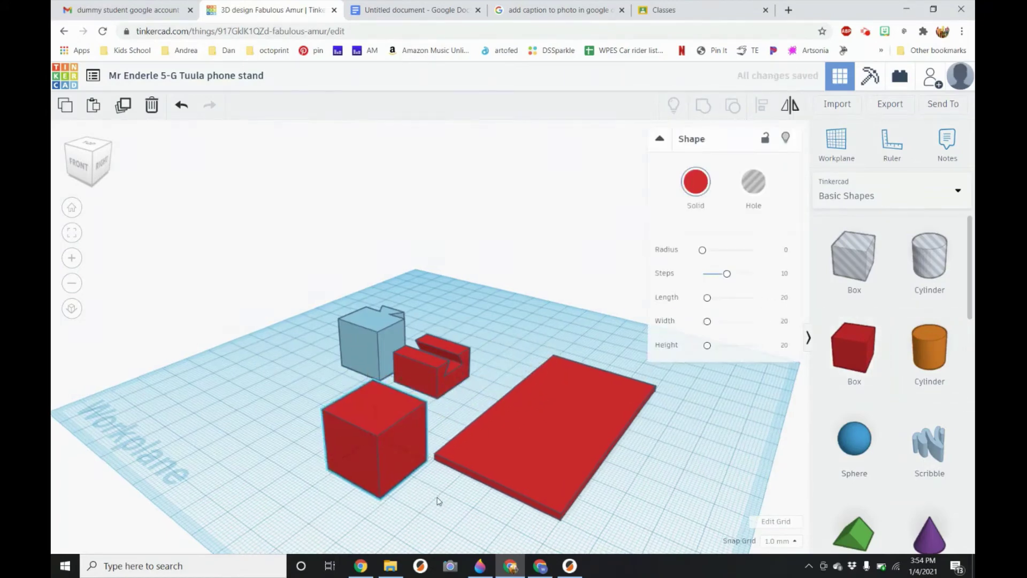
right_drag(437, 501, 451, 474)
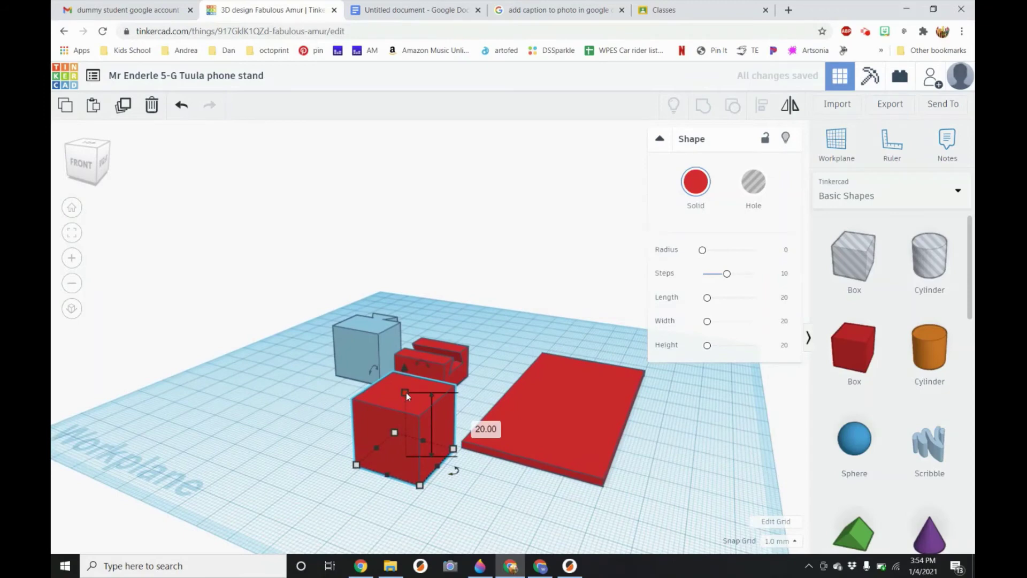
drag(406, 392, 401, 419)
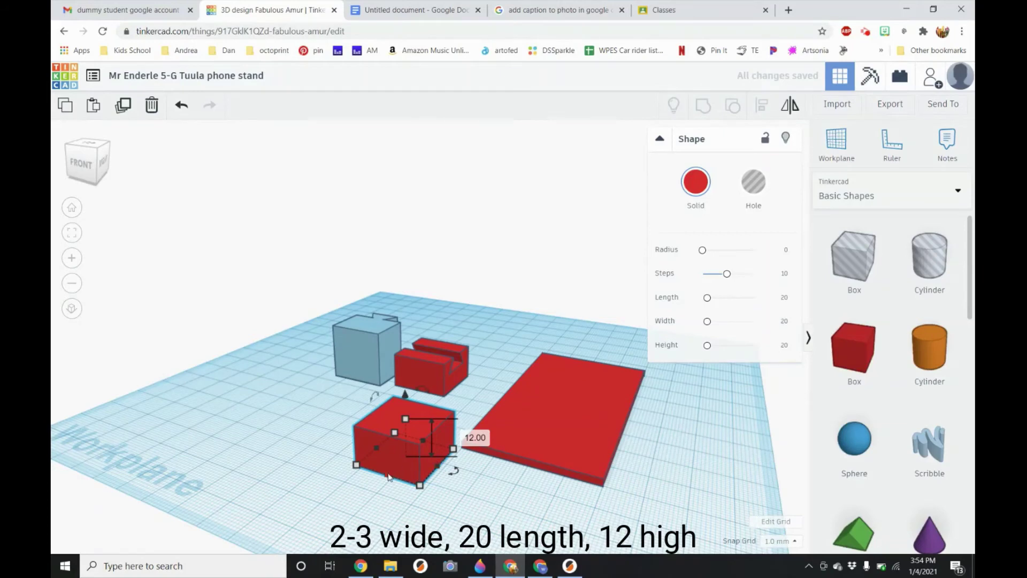
drag(388, 477, 474, 477)
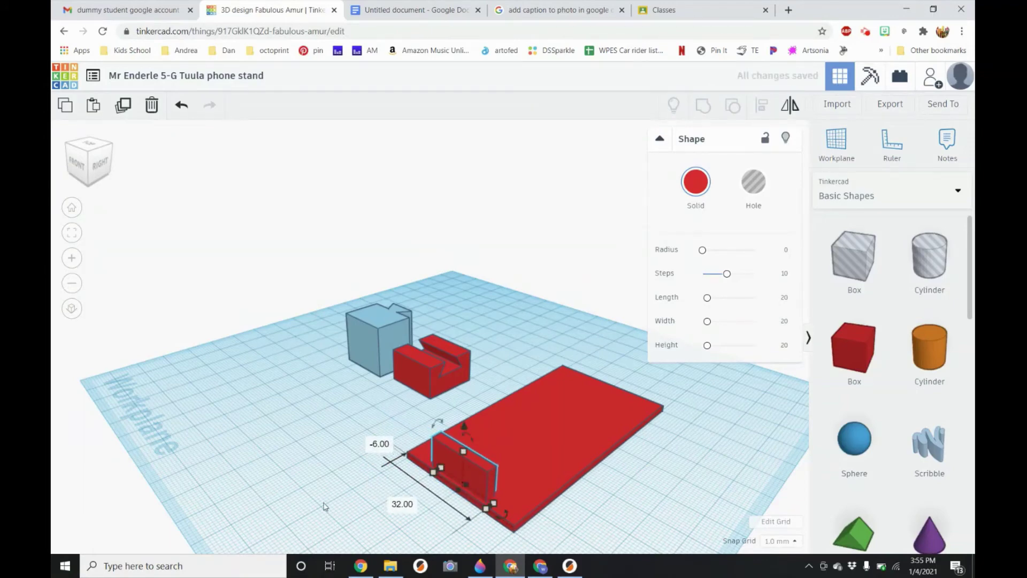
right_drag(324, 503, 402, 526)
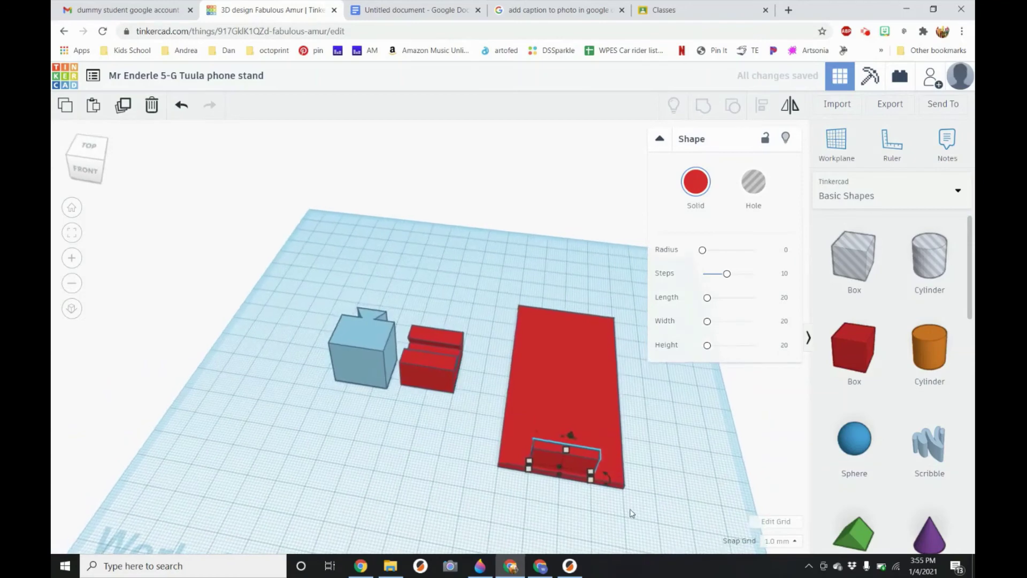
Zoom in on the small wall and nudge it toward the plate's front edge, keeping the snap increment
scroll(575, 490, up, 2)
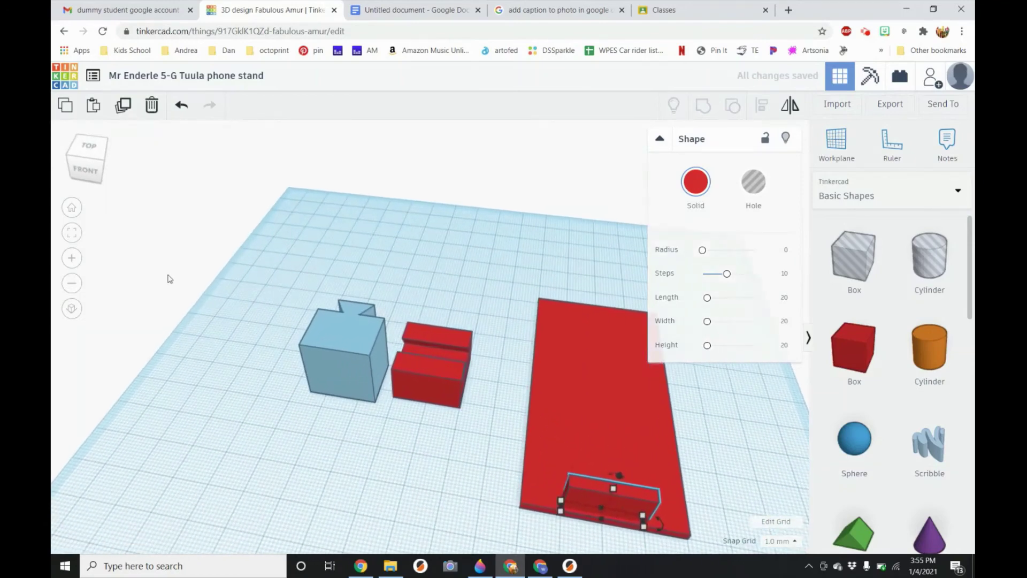
click(72, 233)
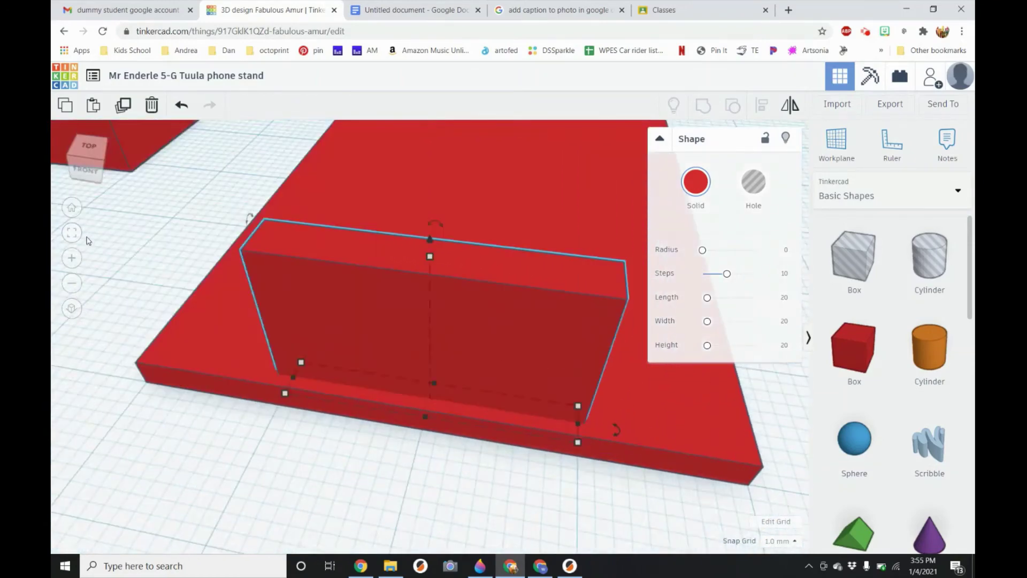
click(73, 210)
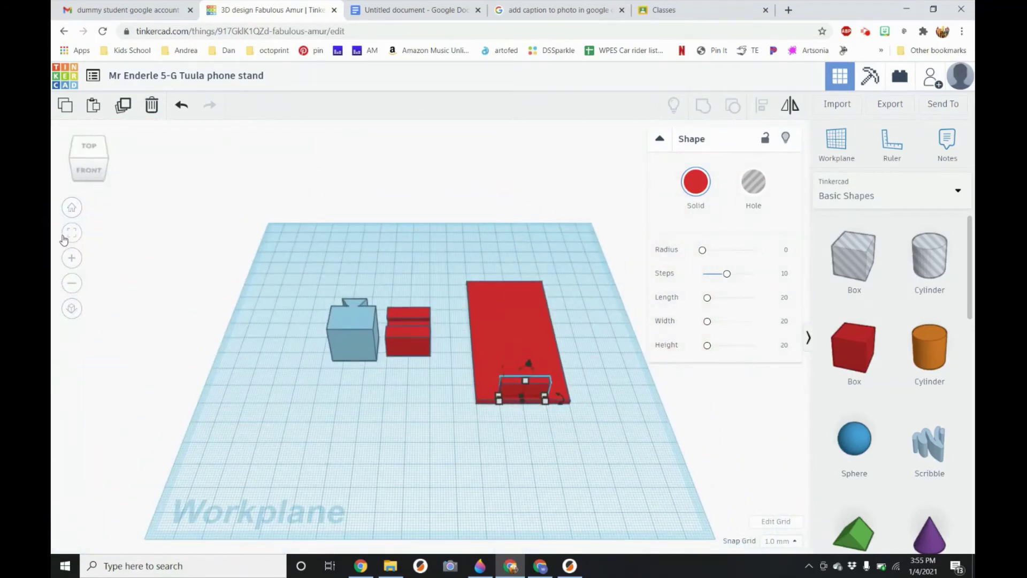
click(72, 233)
right_drag(352, 485, 360, 379)
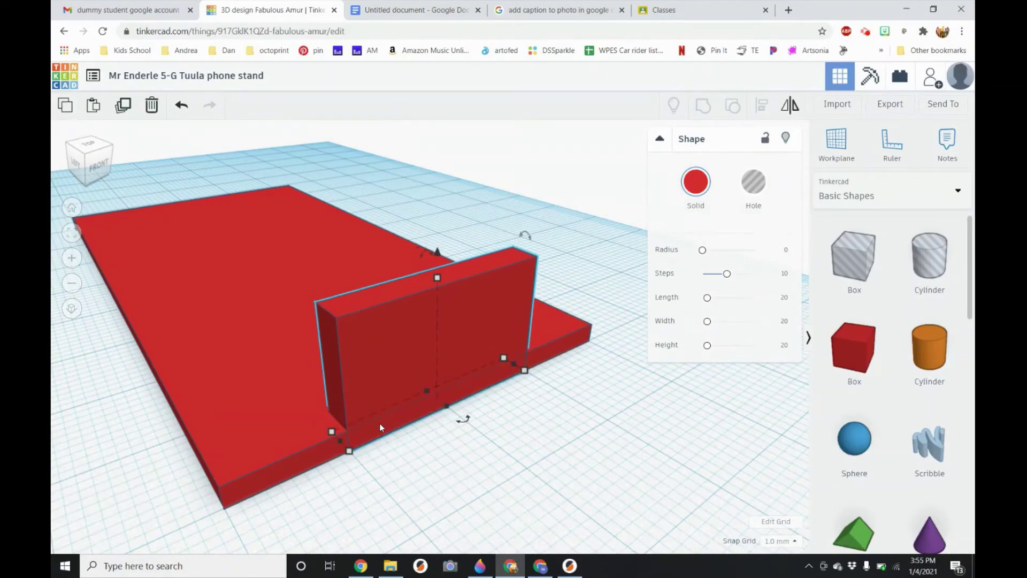
key(Down)
key(Up)
key(Up)
click(779, 541)
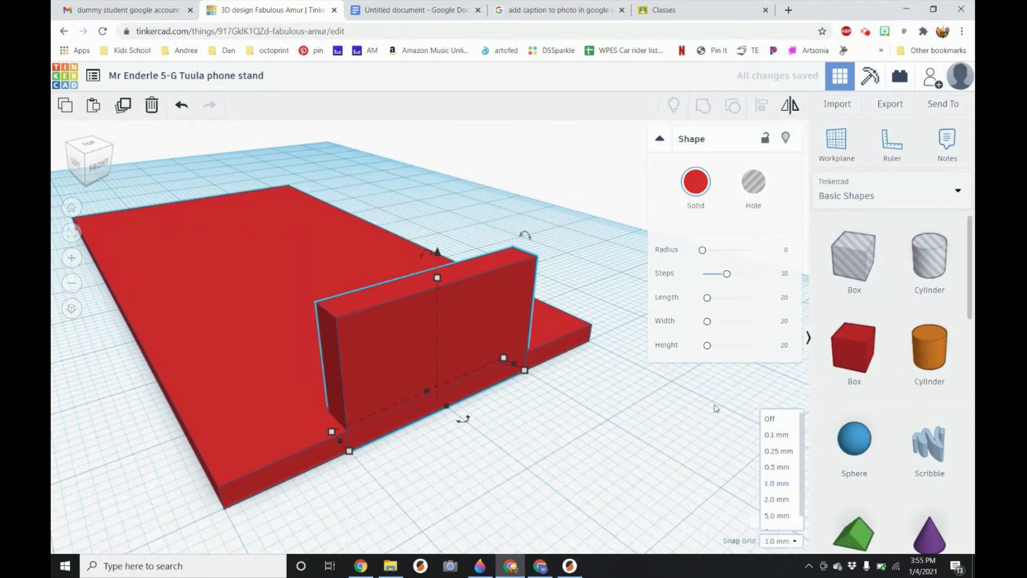
click(451, 342)
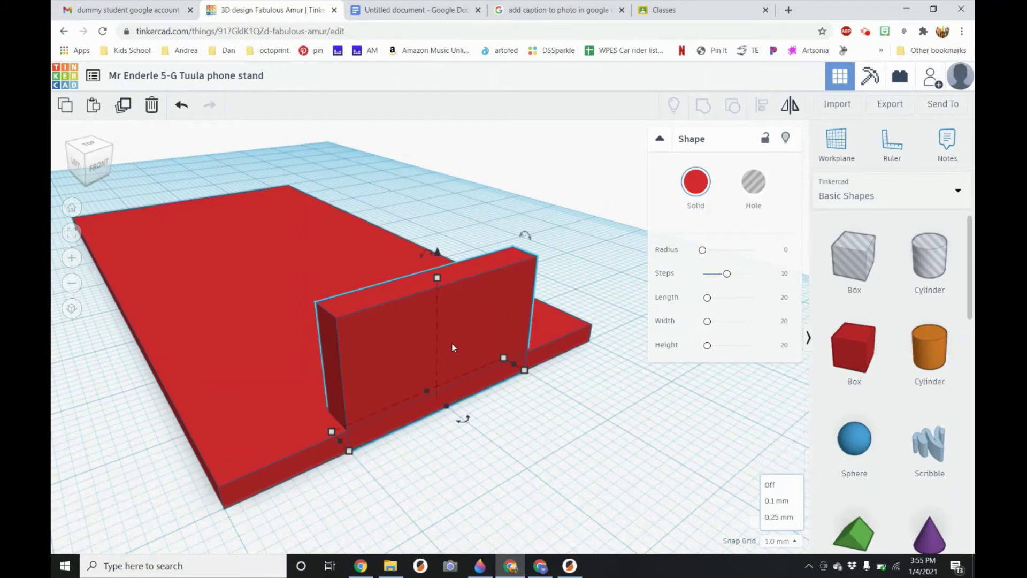
right_drag(492, 346, 600, 334)
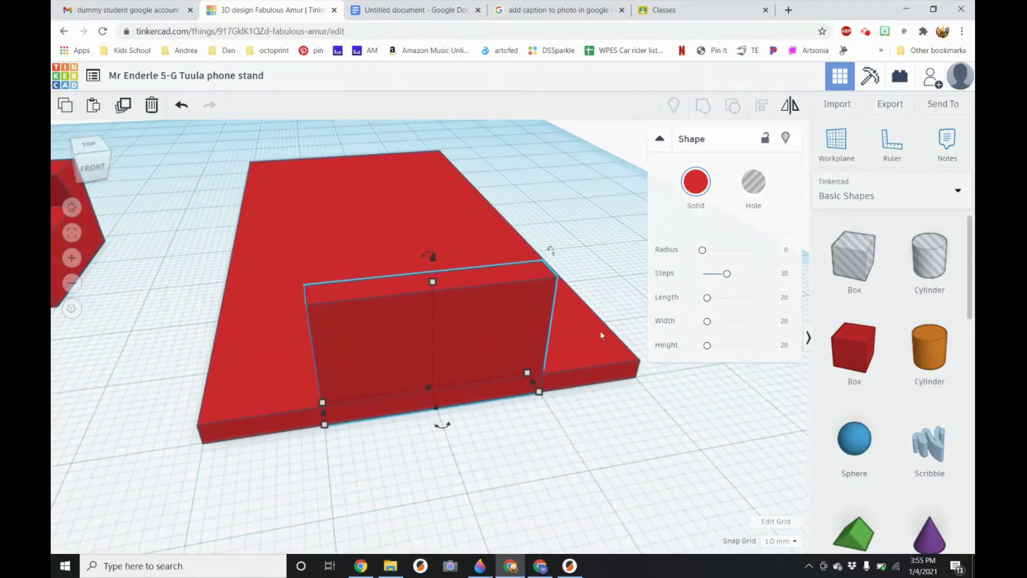
Select the wall and plate and align the wall centred and flush with the plate's front edge
key(ctrl+a)
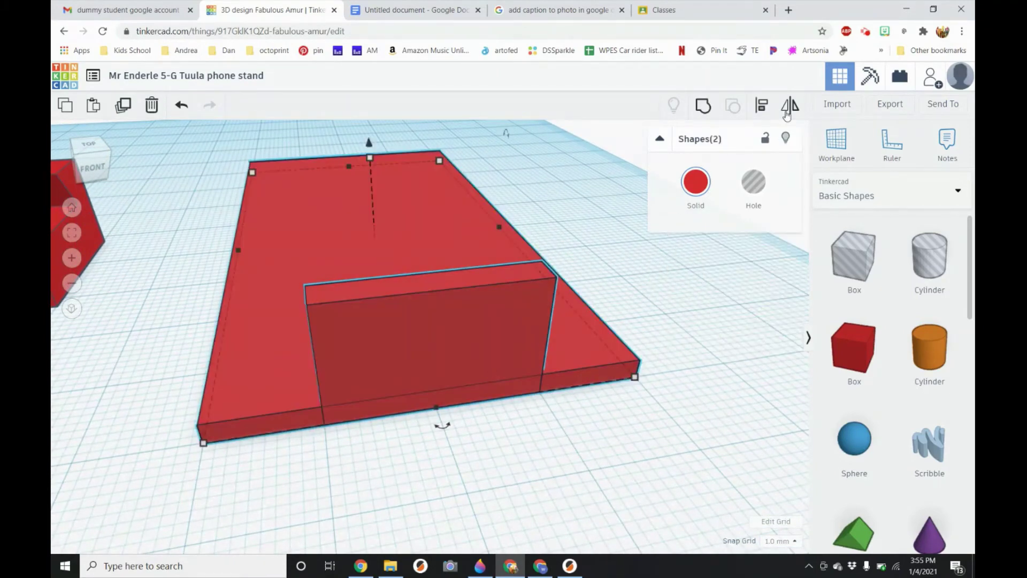
click(765, 104)
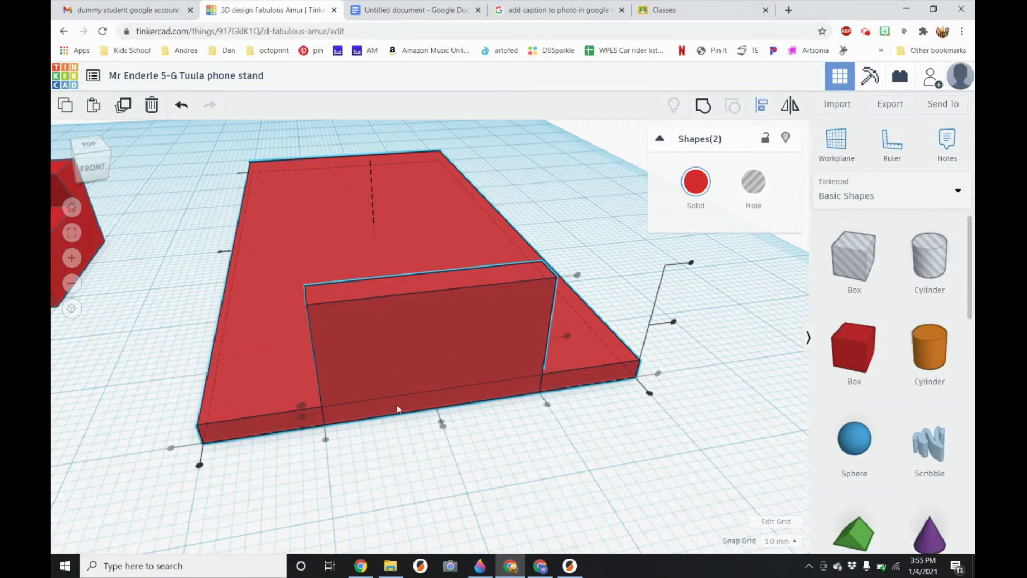
click(442, 429)
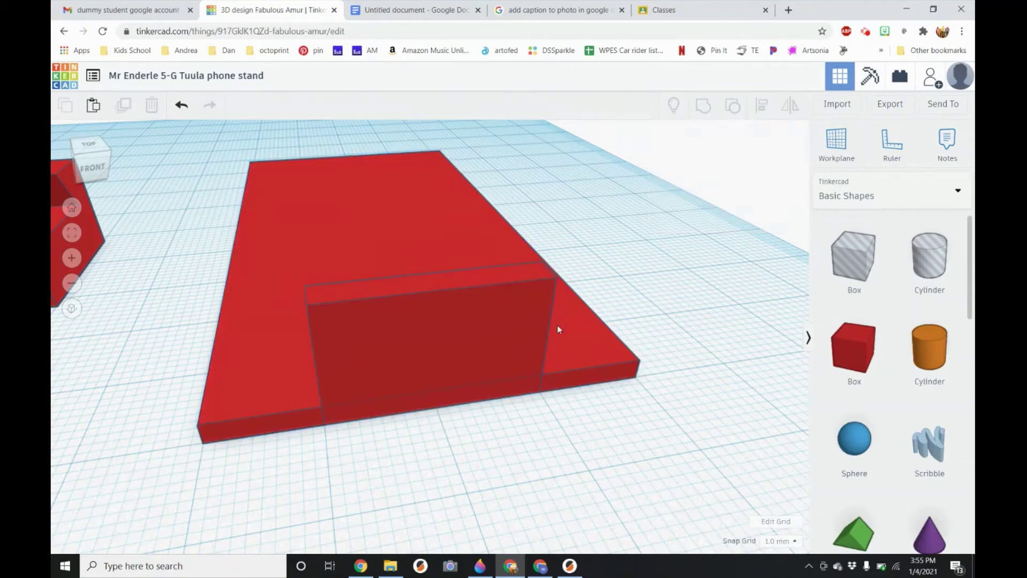
key(ctrl+a)
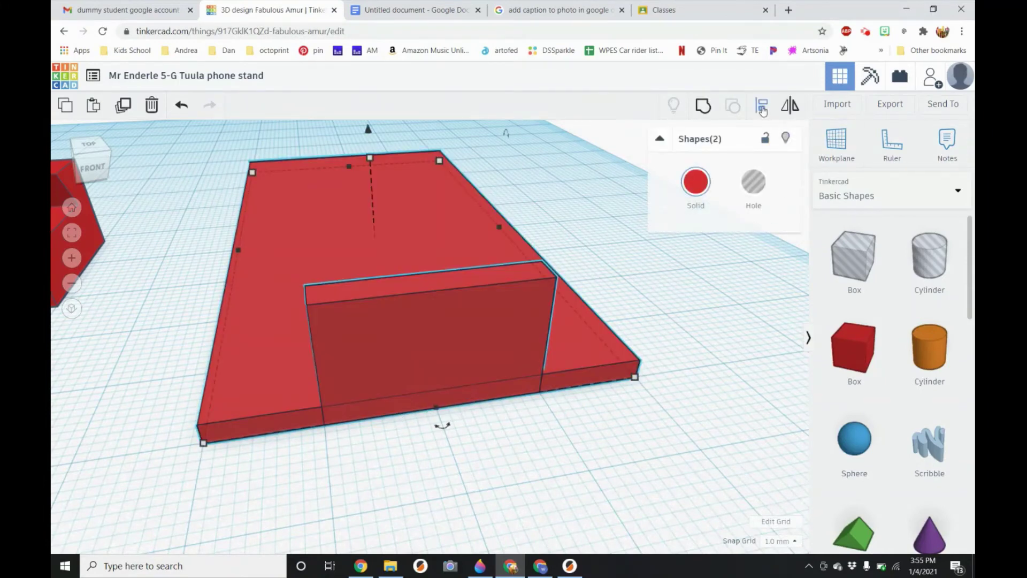
click(763, 109)
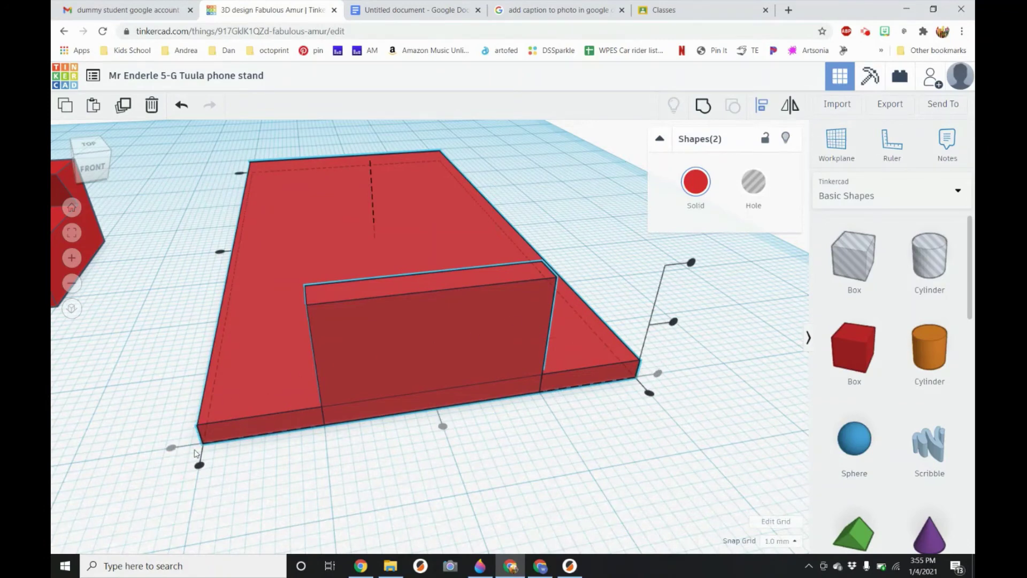
click(378, 482)
drag(406, 365, 332, 391)
key(ctrl+a)
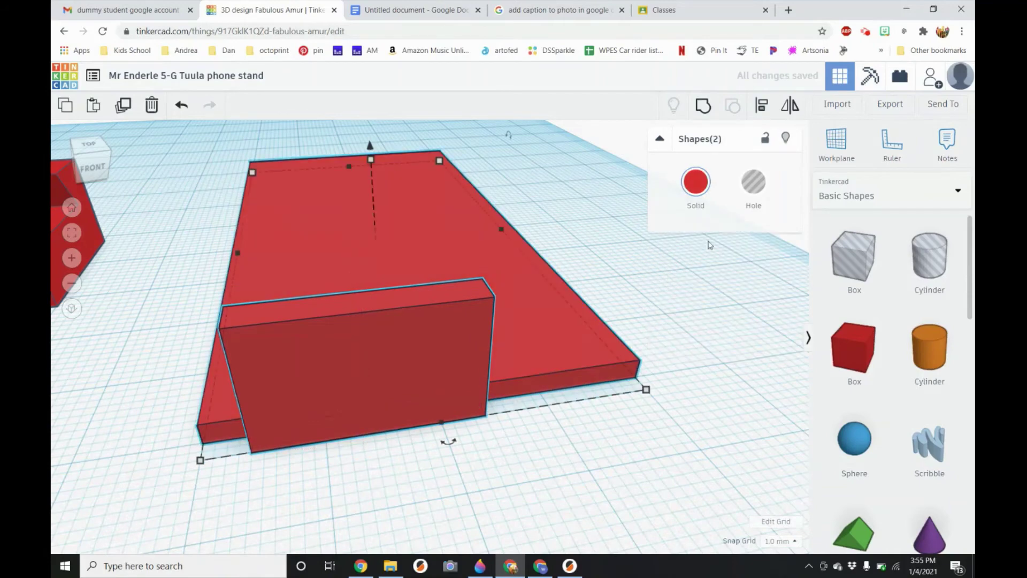
click(761, 105)
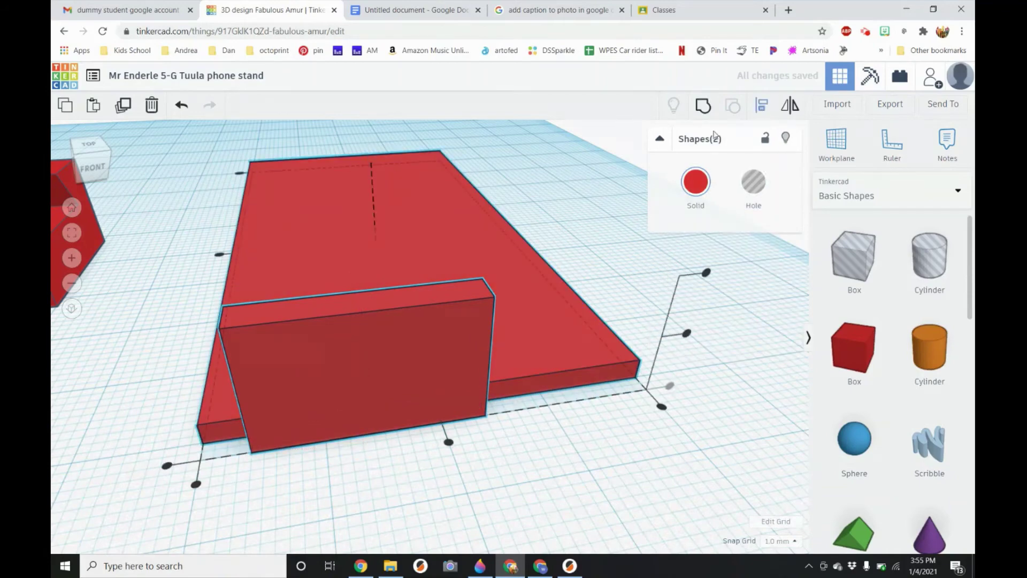
click(448, 441)
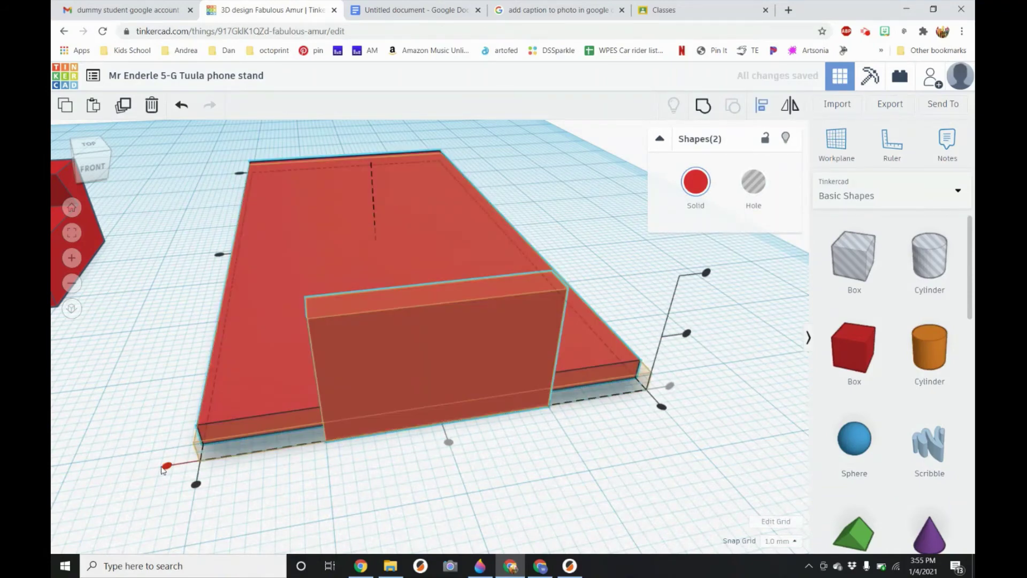
click(164, 467)
right_drag(148, 431, 118, 412)
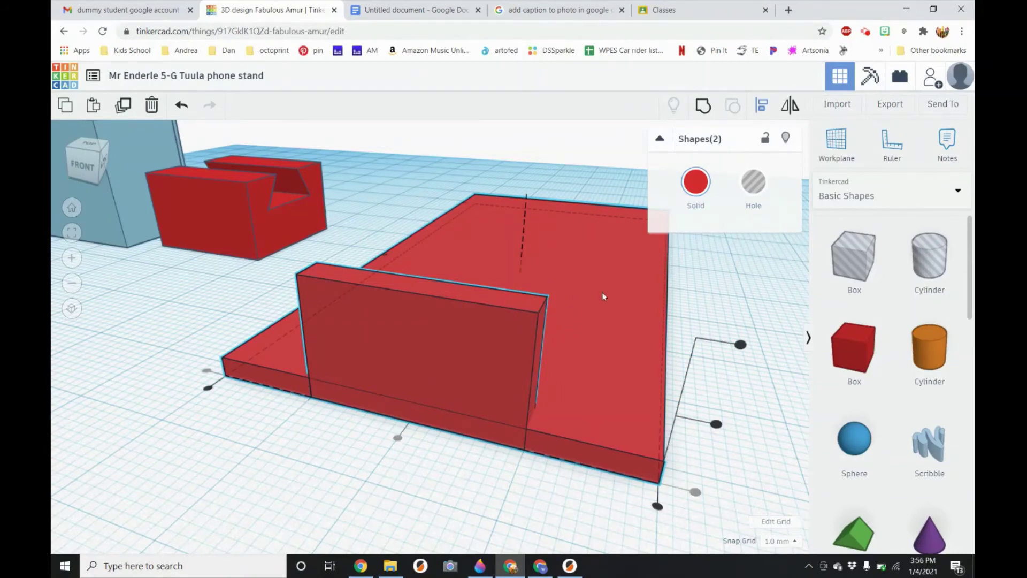
Set the front wall's Radius to 3 so its edges are rounded
click(520, 325)
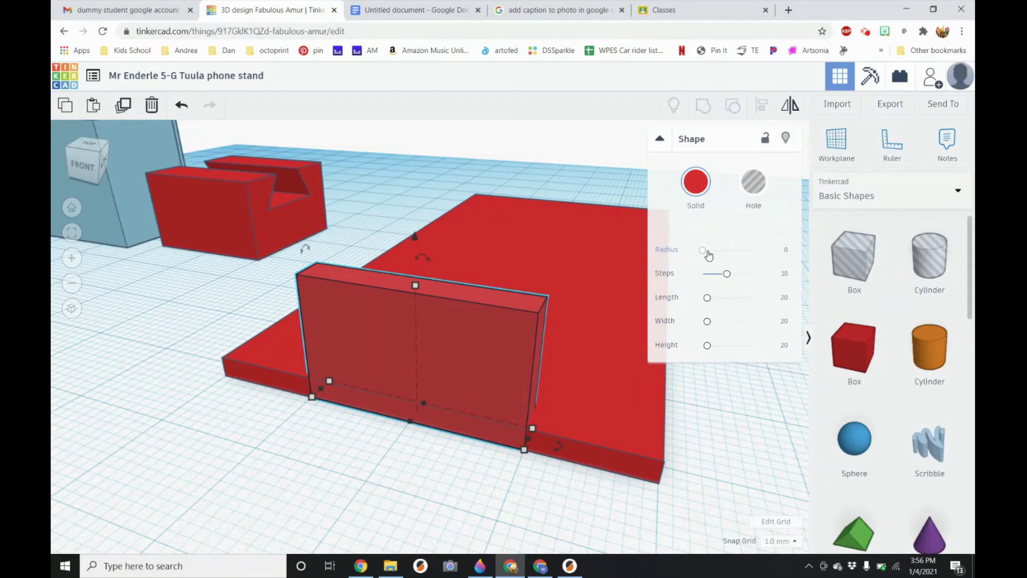
drag(705, 255, 726, 252)
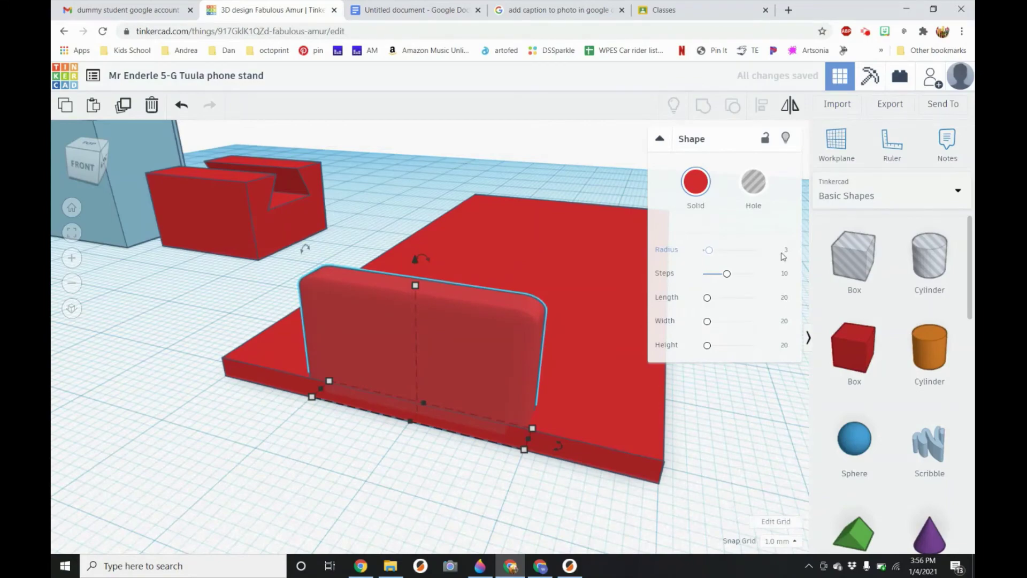
right_drag(694, 394, 442, 336)
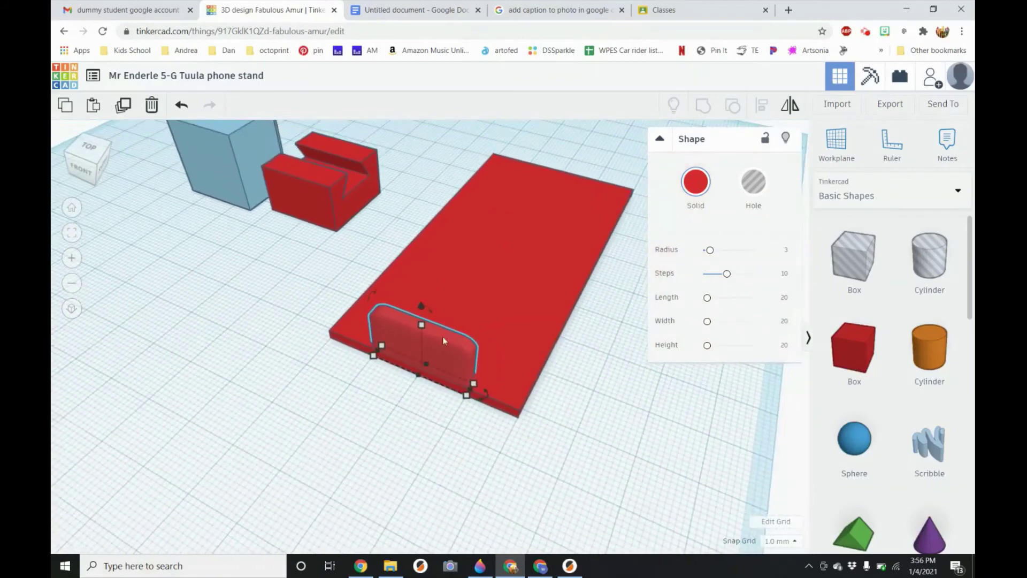
click(368, 237)
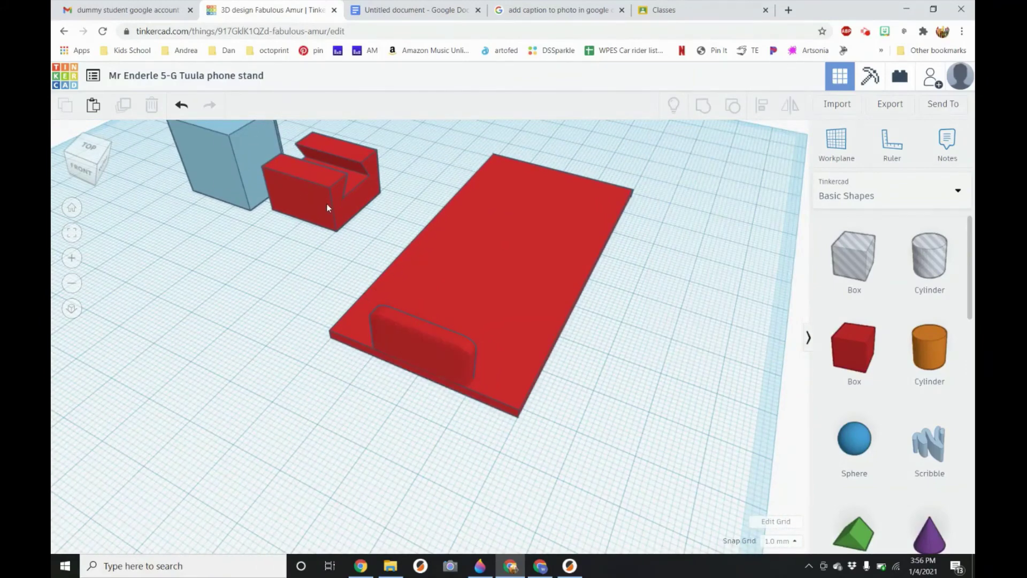
Group the rounded wall and base plate into one shape
click(328, 207)
click(385, 403)
drag(359, 393, 483, 351)
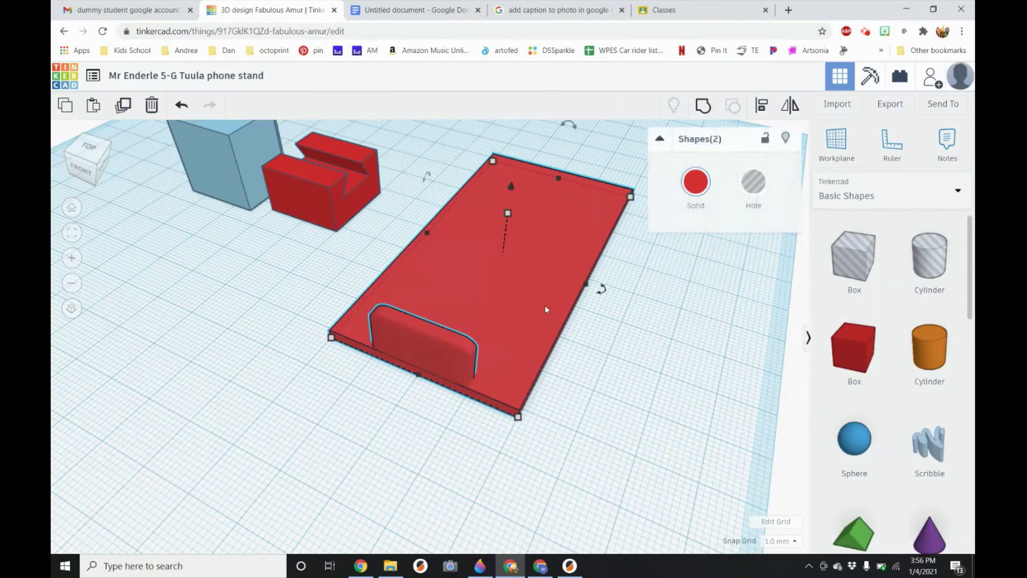
click(702, 109)
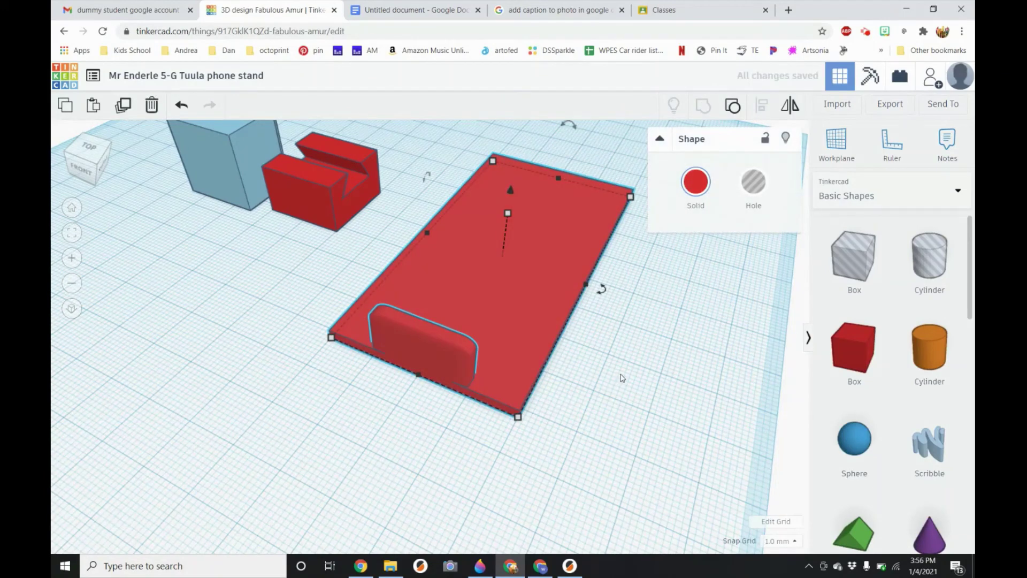
click(623, 373)
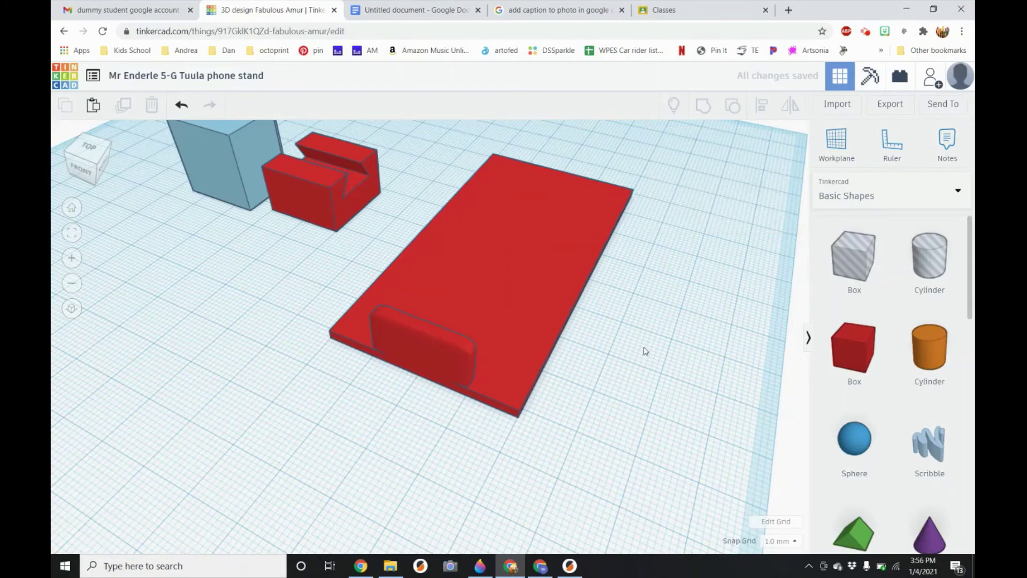
right_drag(645, 352, 537, 222)
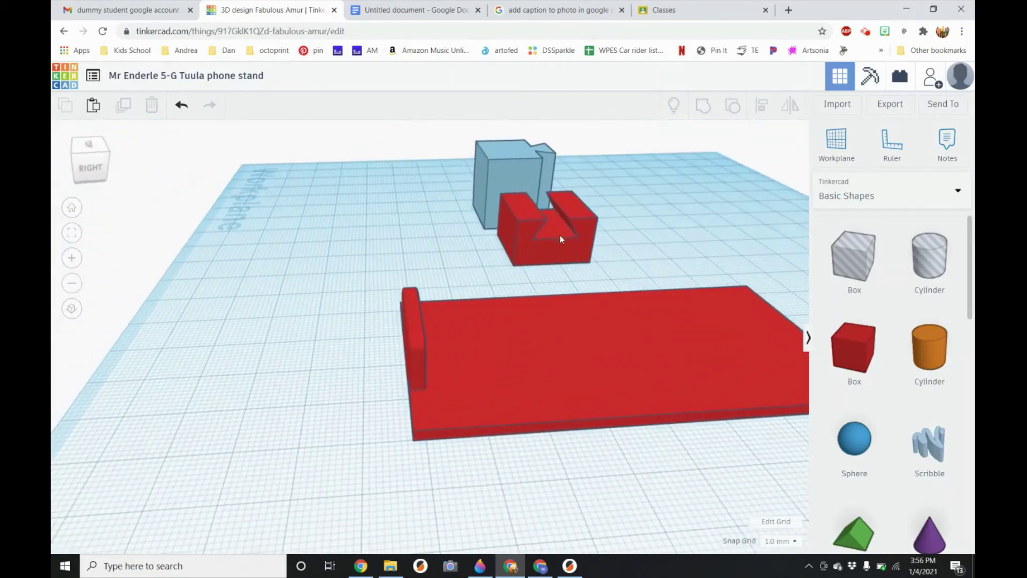
Move the notched block onto the plate's far end and align it flush with that edge
drag(559, 236, 746, 329)
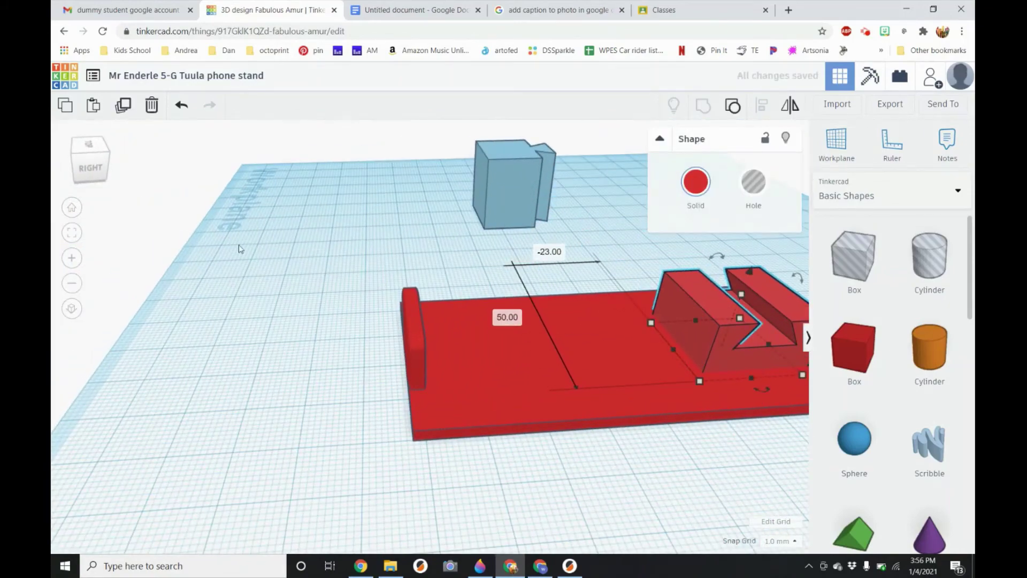
click(79, 241)
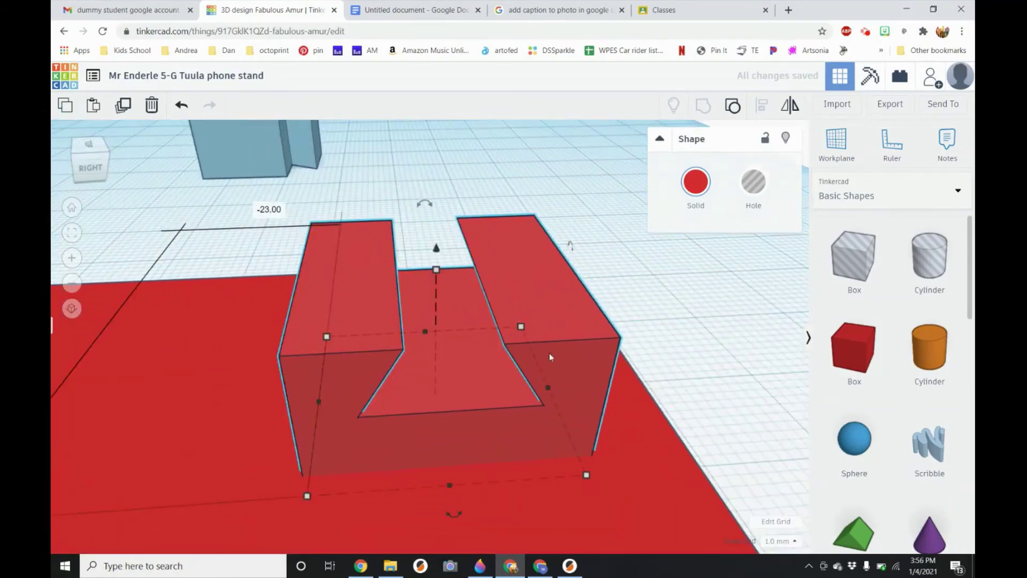
right_drag(679, 371, 526, 386)
scroll(508, 384, down, 6)
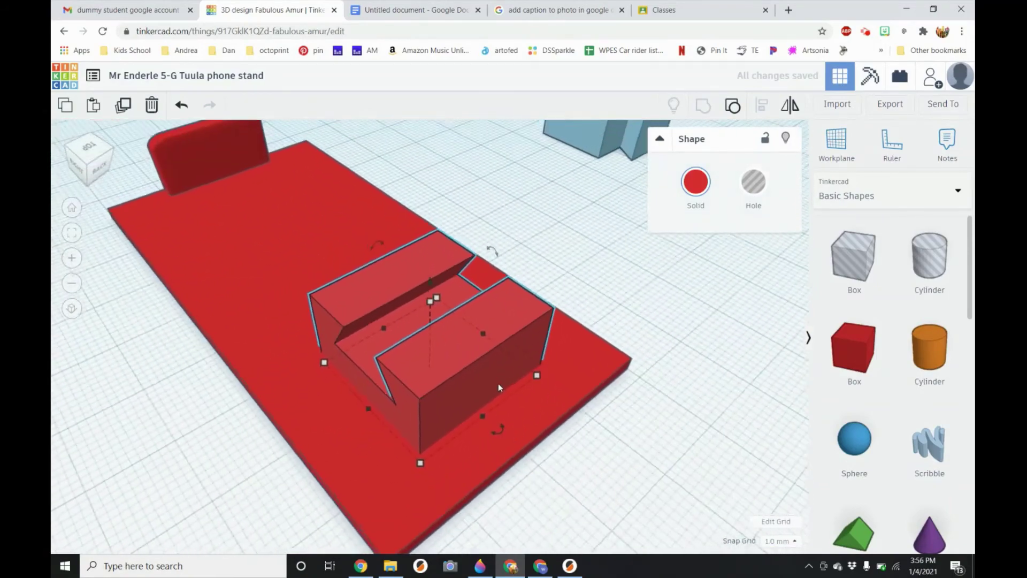
scroll(433, 413, down, 1)
shift+click(478, 349)
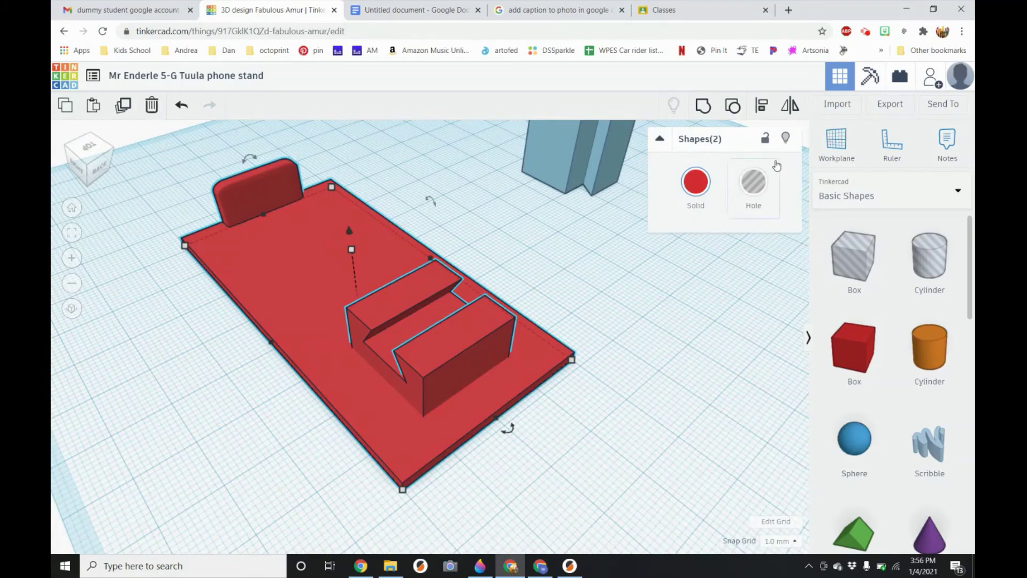
click(764, 110)
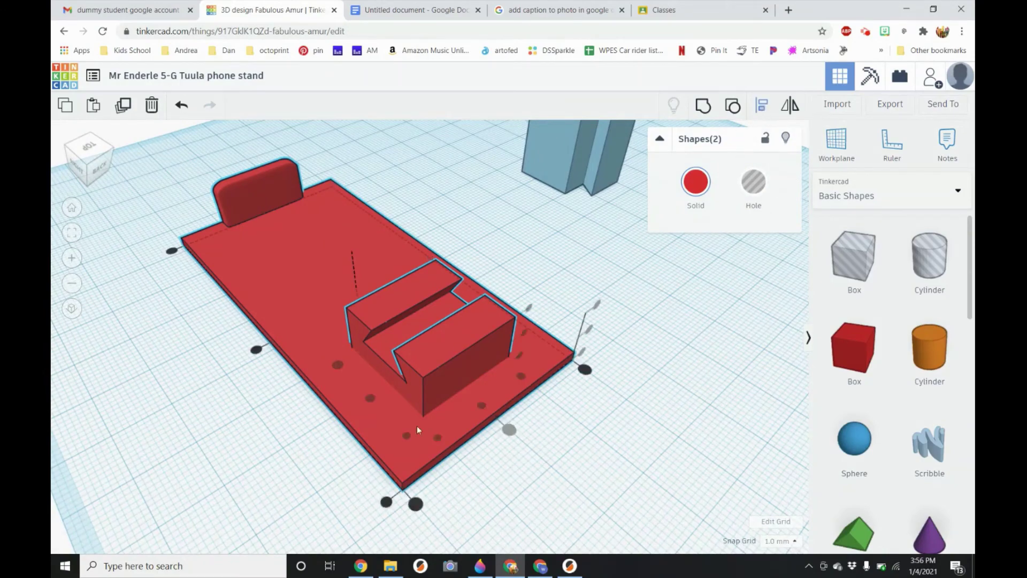
click(386, 503)
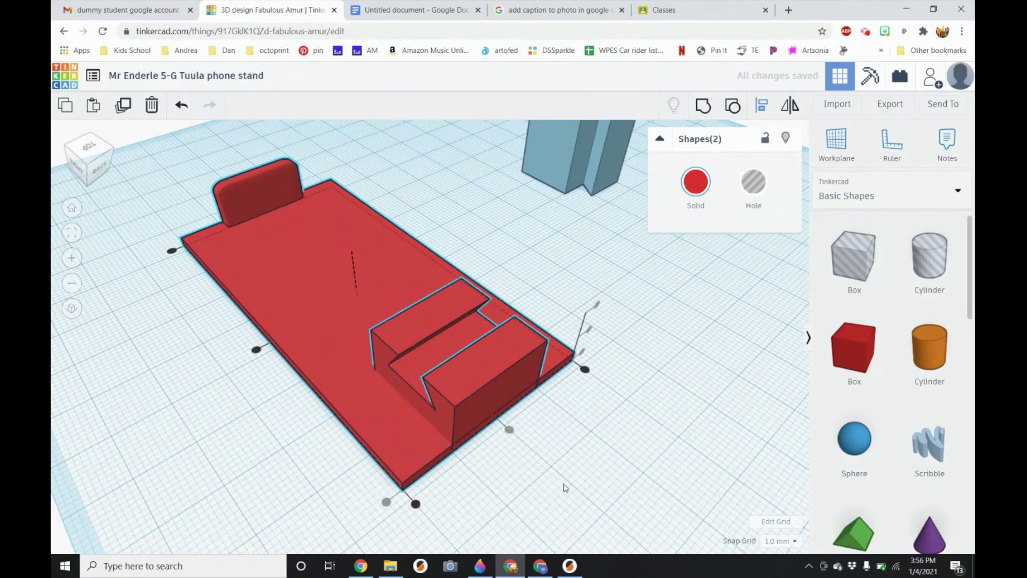
right_drag(565, 488, 517, 480)
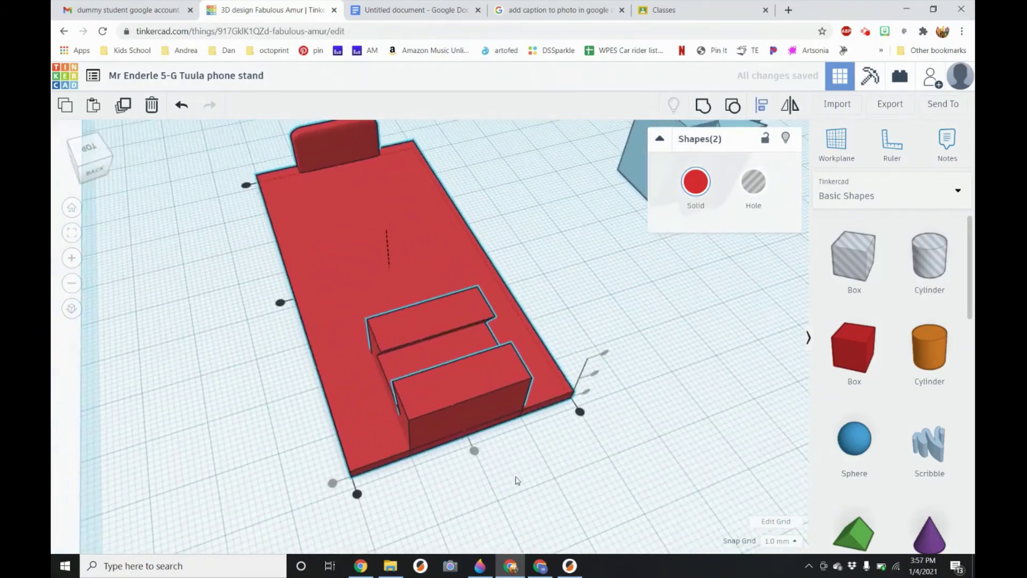
scroll(518, 479, down, 6)
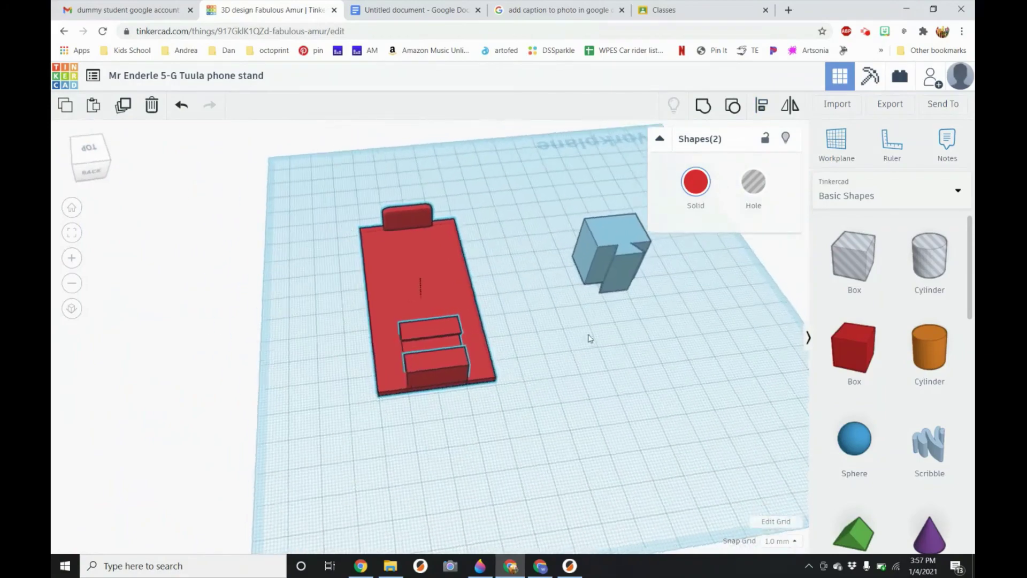
Move the blue notched shape down-right across the workplane
right_drag(585, 319, 521, 264)
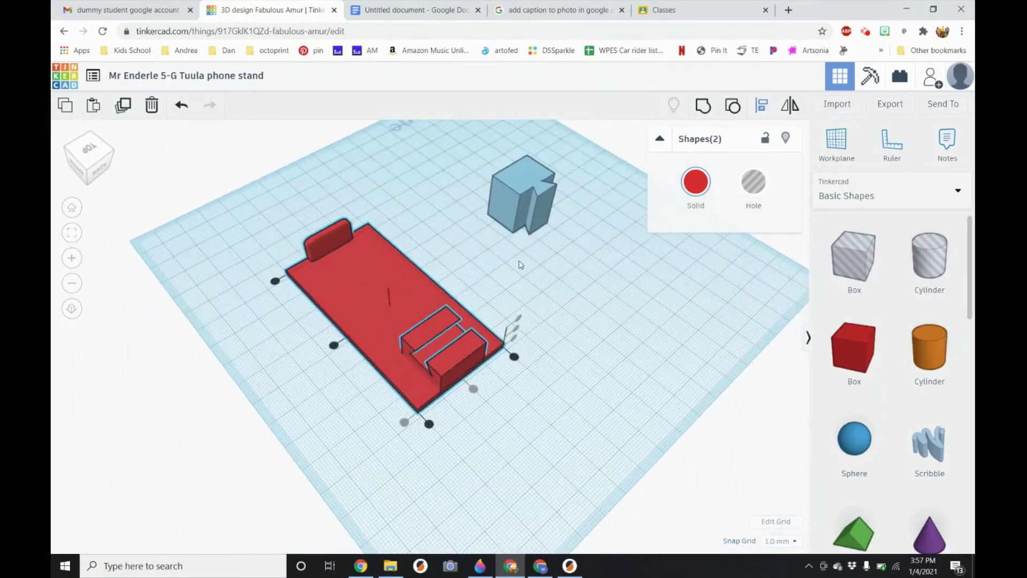
click(489, 182)
drag(486, 175, 540, 272)
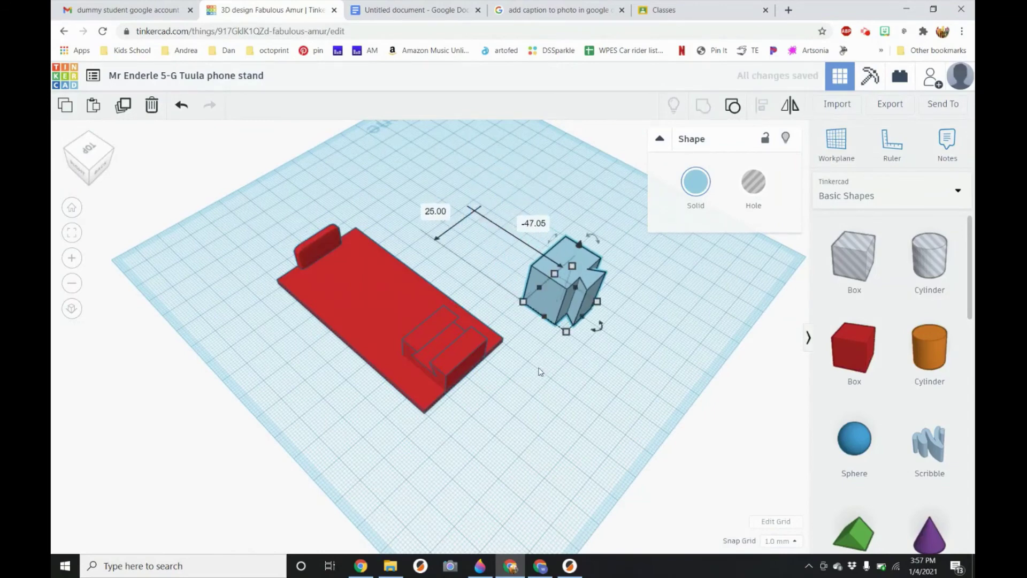
right_drag(541, 272, 545, 354)
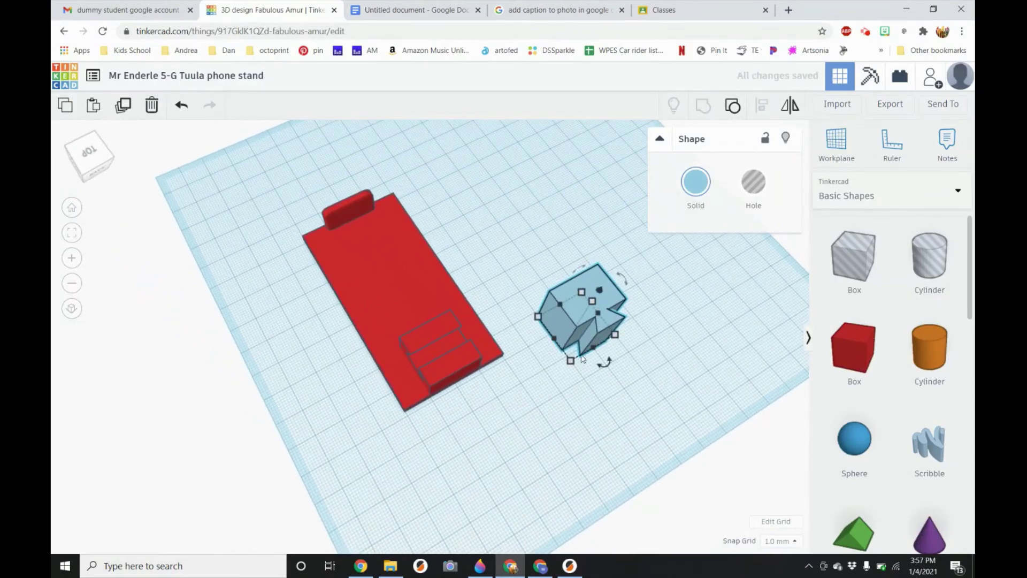
Rotate the blue shape to -135° and move it farther away from the plate
mouse_move(604, 364)
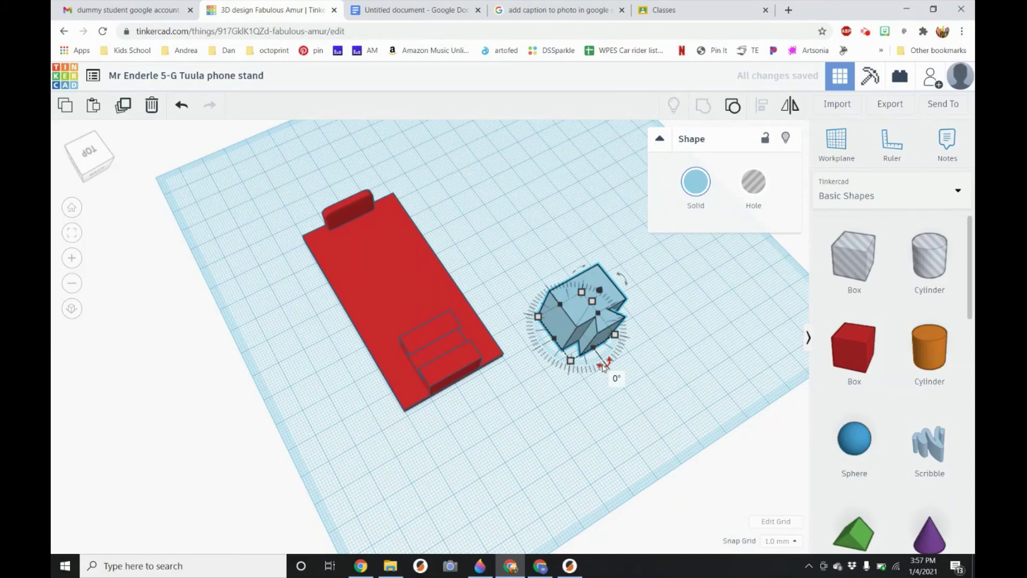
drag(605, 366, 571, 257)
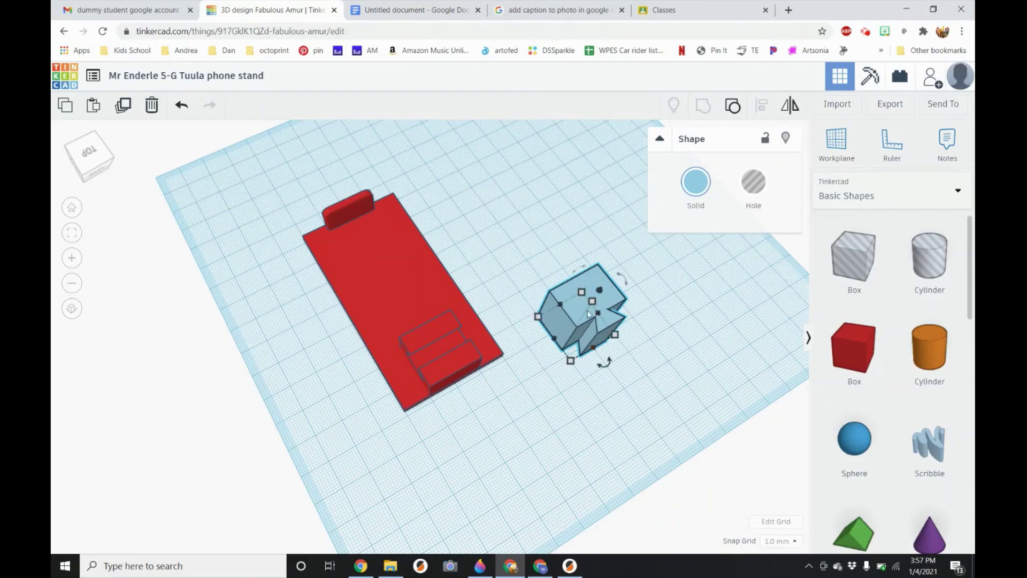
drag(604, 364, 610, 266)
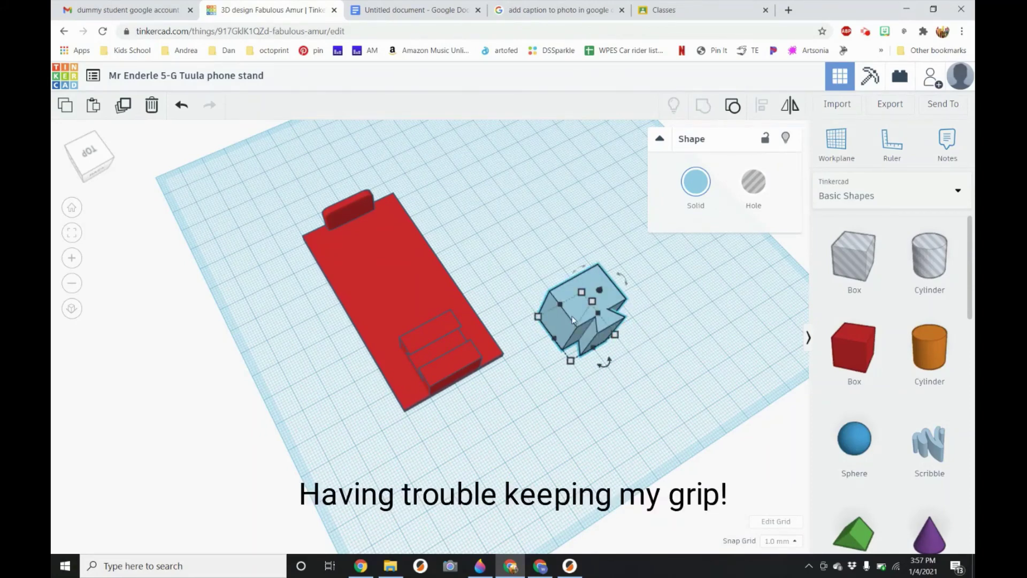
drag(602, 369, 620, 245)
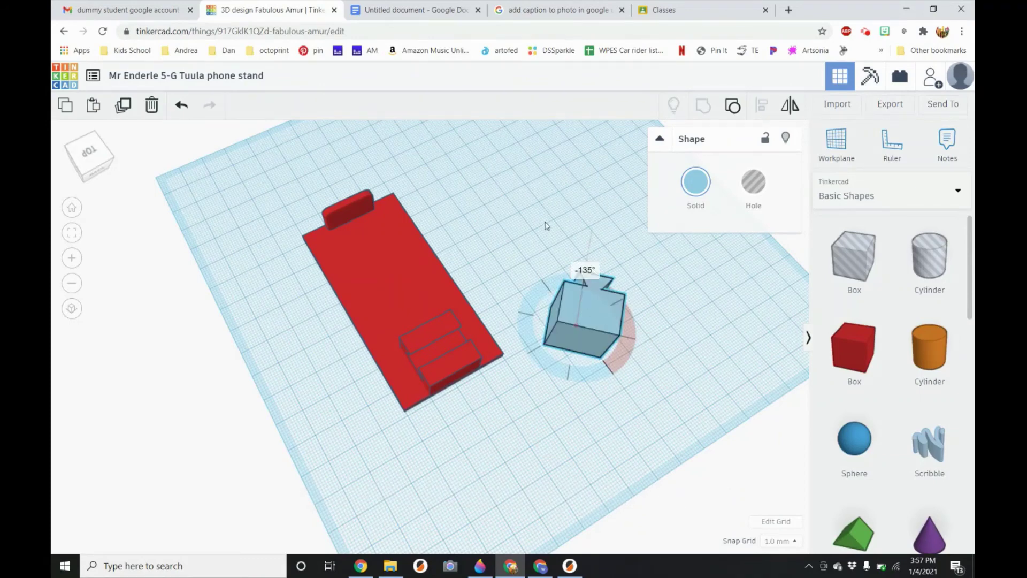
drag(545, 225, 525, 220)
click(564, 420)
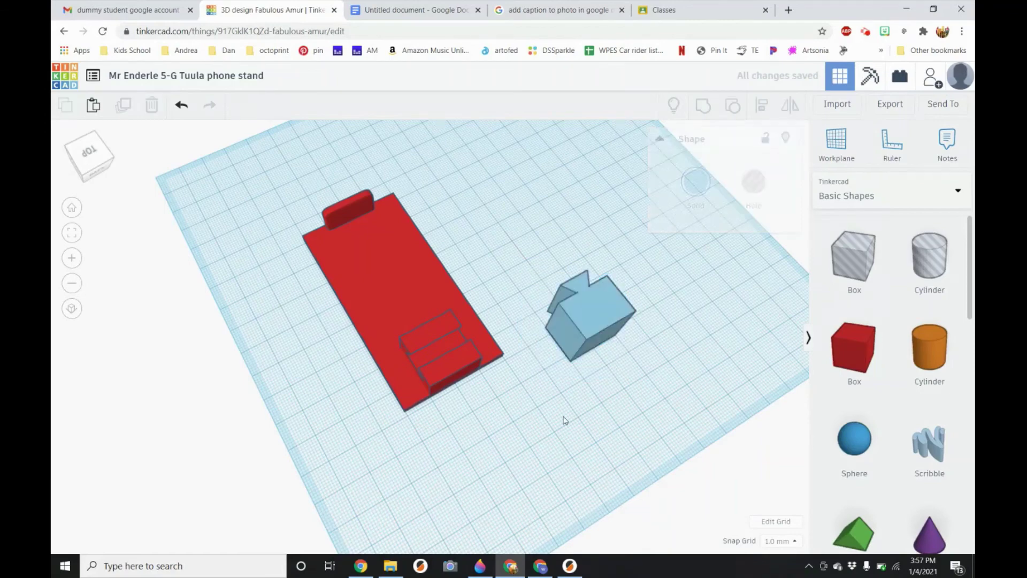
drag(586, 316, 596, 235)
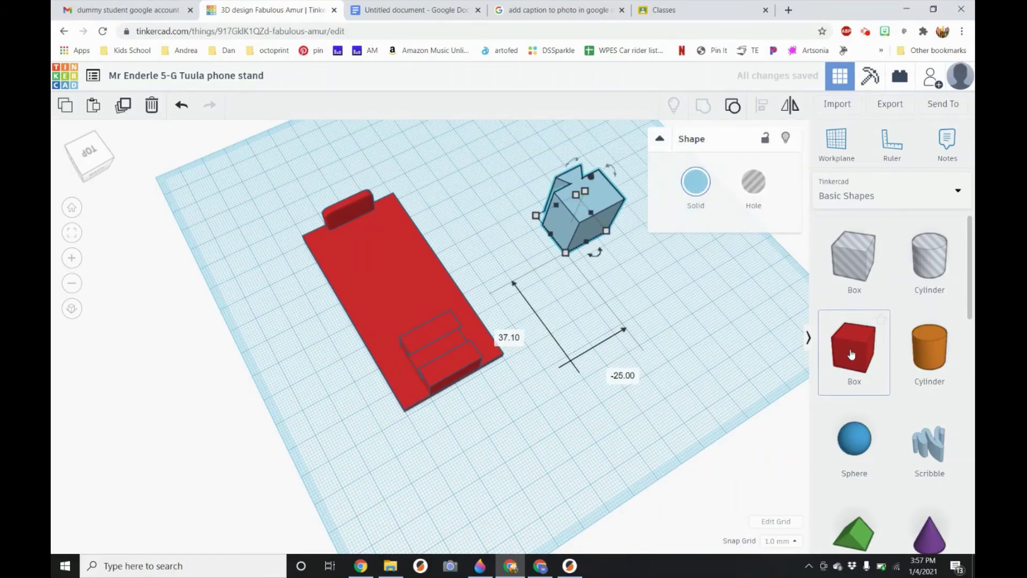
Add a new red box beside the blue shape and set its height to 2 mm
drag(858, 354, 556, 283)
right_drag(627, 369, 577, 325)
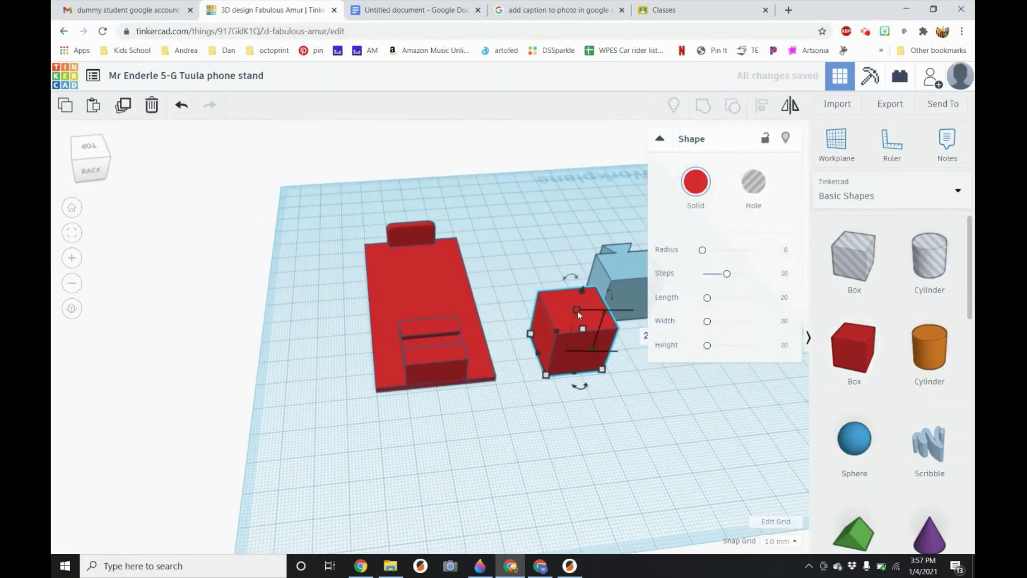
drag(577, 310, 567, 346)
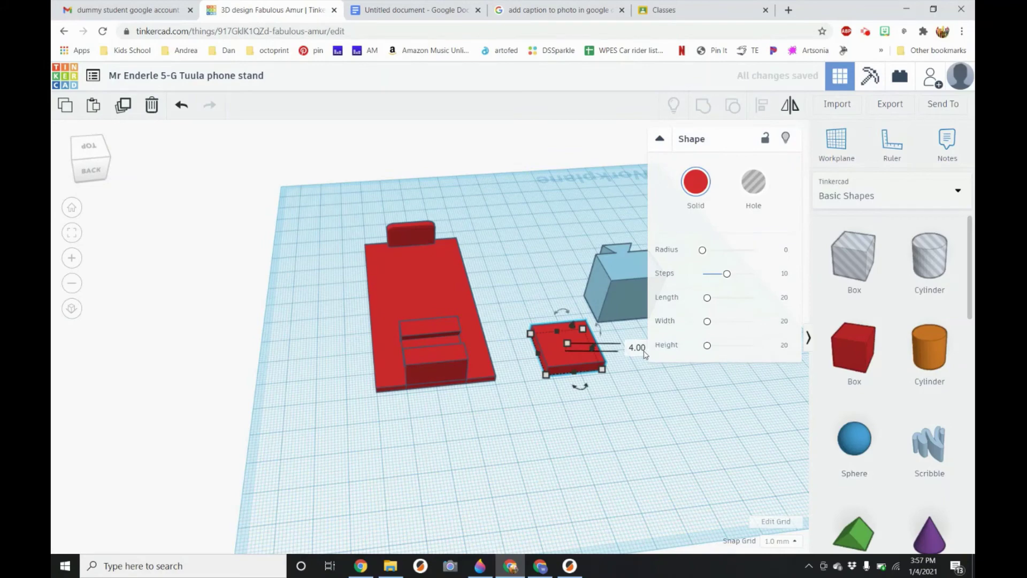
click(638, 348)
text(2)
key(Return)
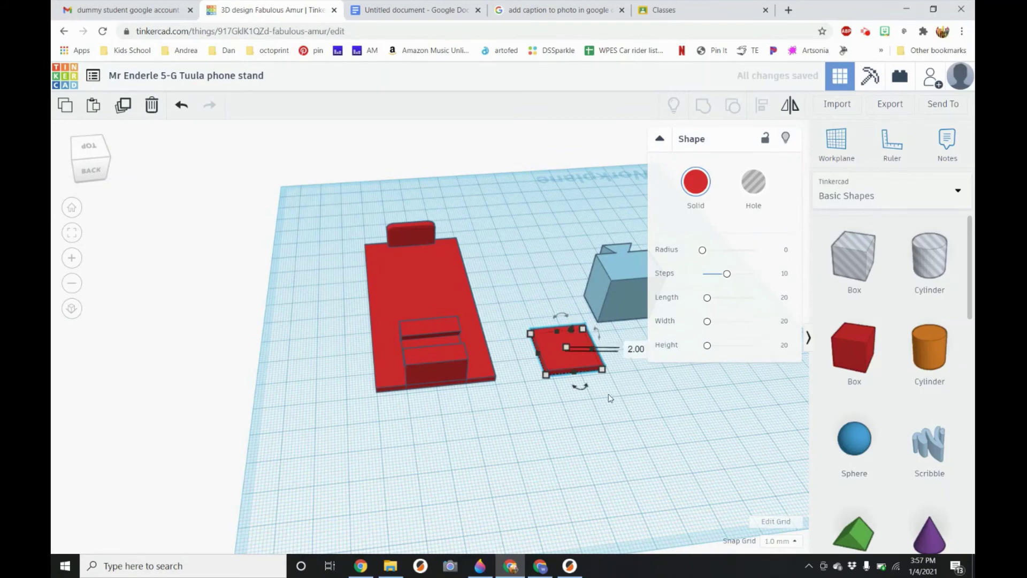
scroll(573, 425, down, 2)
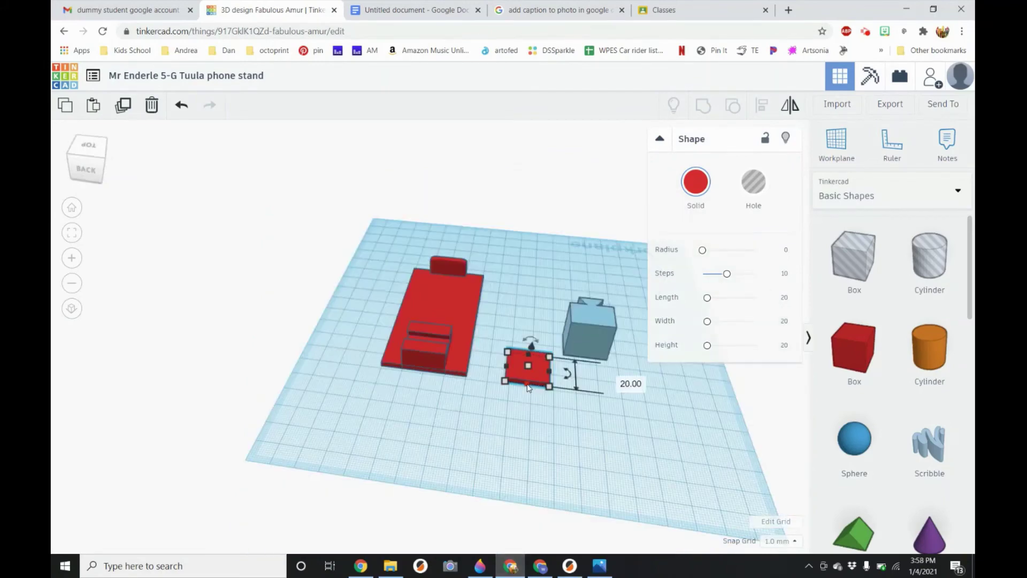
Set the red box's length to 50 mm
drag(529, 392, 518, 450)
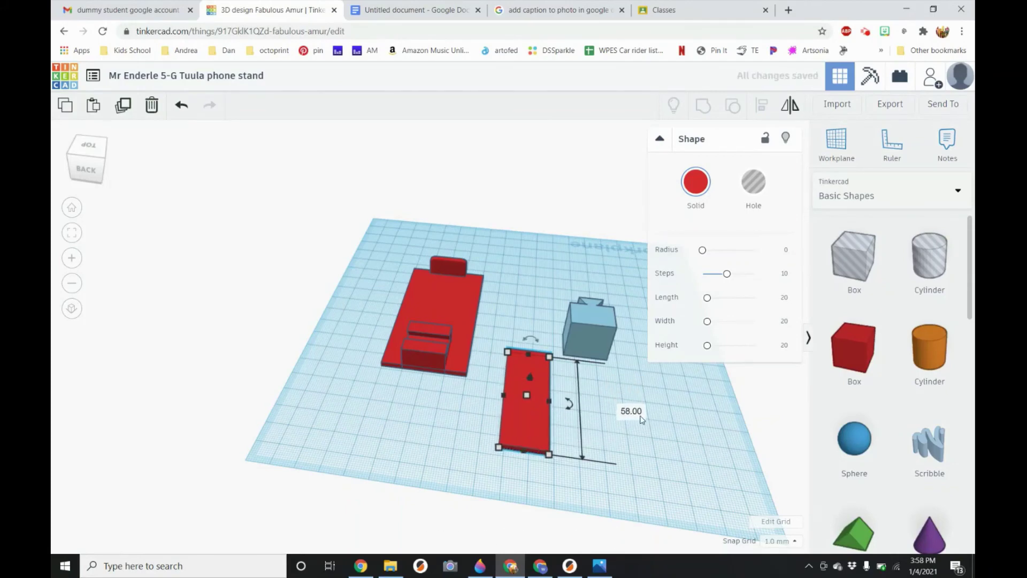
click(633, 413)
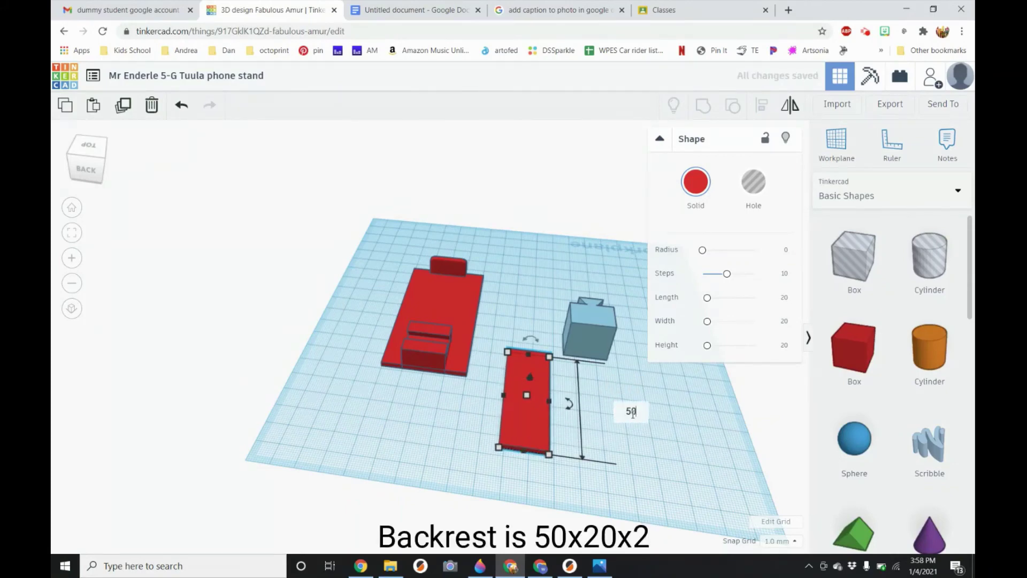
key(Return)
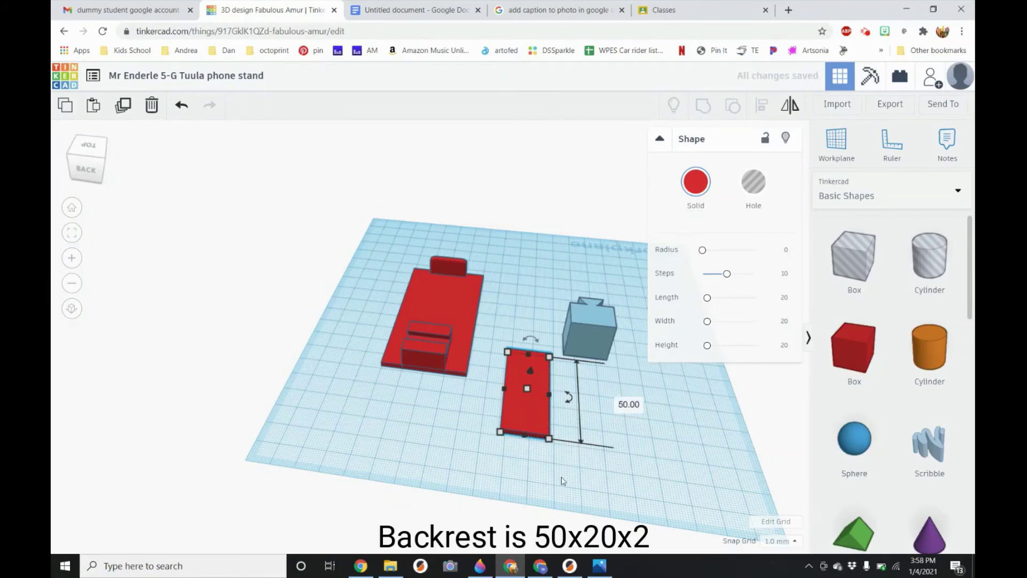
click(464, 479)
right_drag(451, 466, 495, 463)
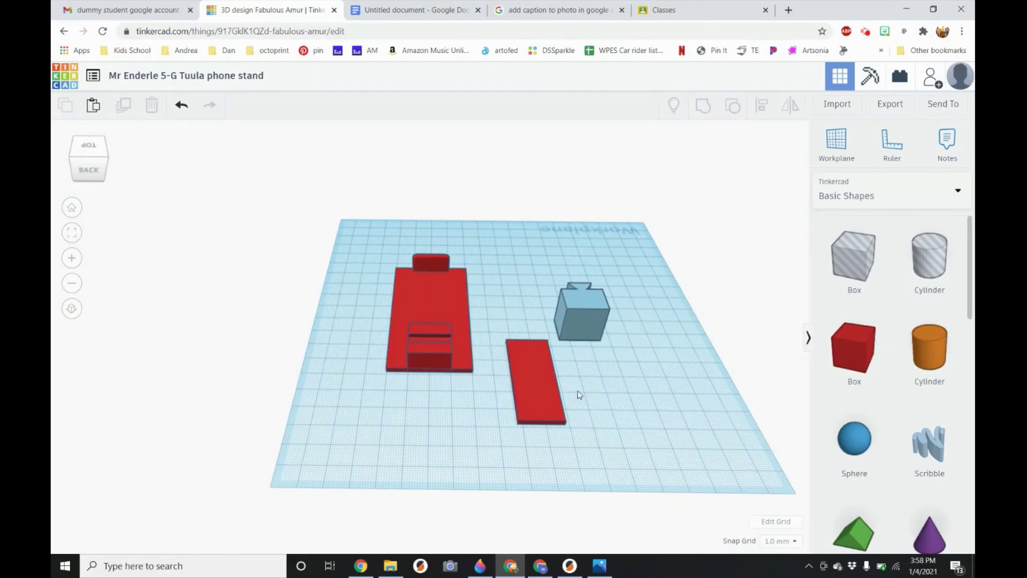
Tip the flat red slab up 90 degrees onto its edge
click(525, 384)
drag(535, 337, 558, 341)
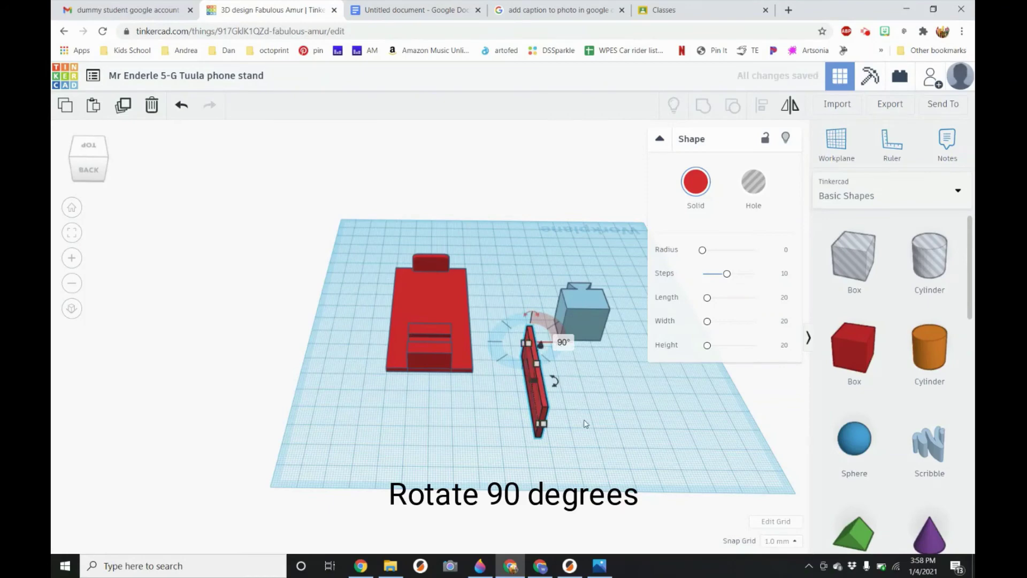
click(571, 434)
right_drag(571, 436, 560, 413)
Turn the standing slab around its vertical axis to 22.5 degrees
click(528, 375)
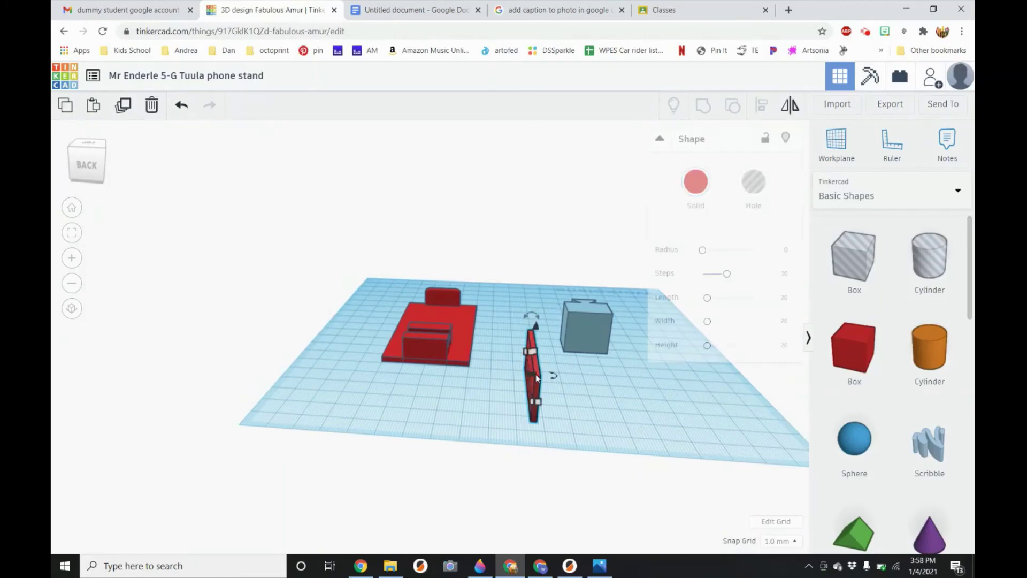
right_drag(591, 401, 545, 300)
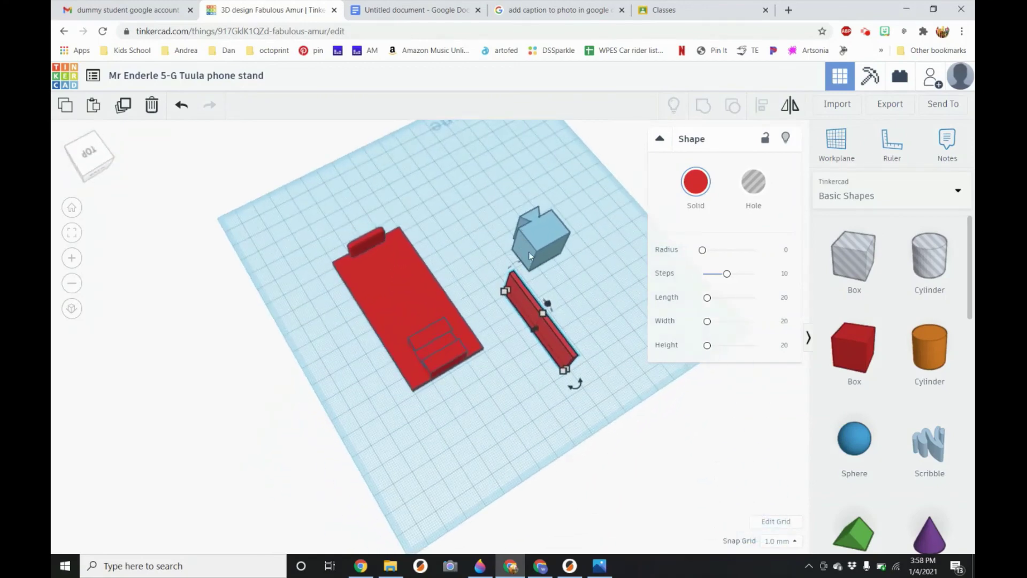
right_drag(526, 381, 545, 440)
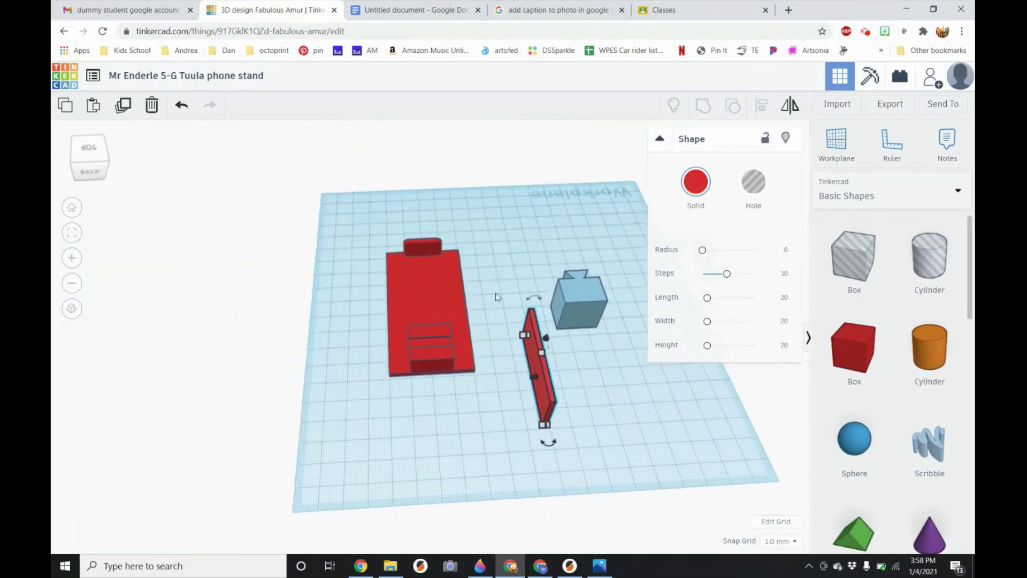
click(555, 450)
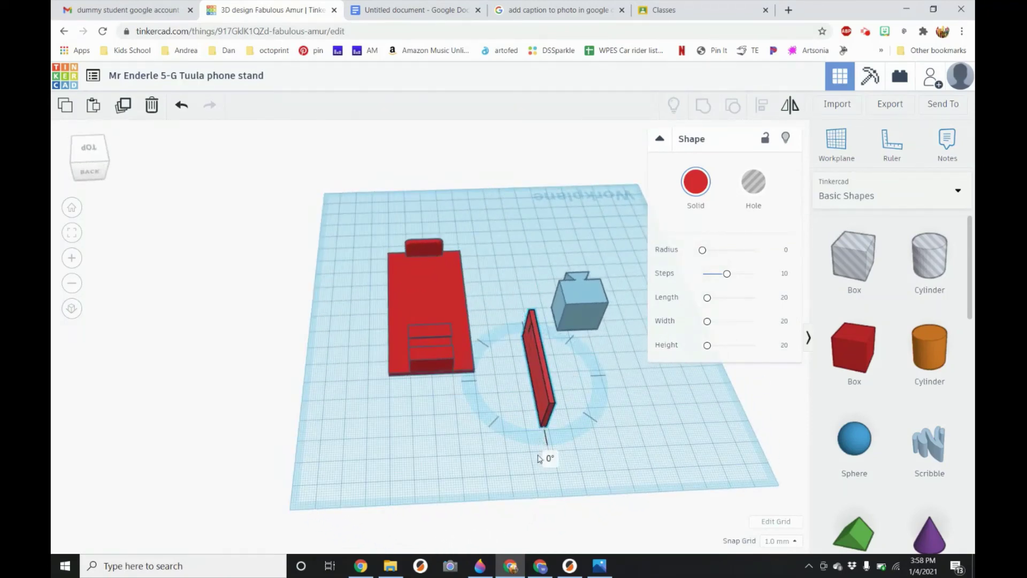
drag(539, 458, 504, 464)
drag(518, 454, 532, 420)
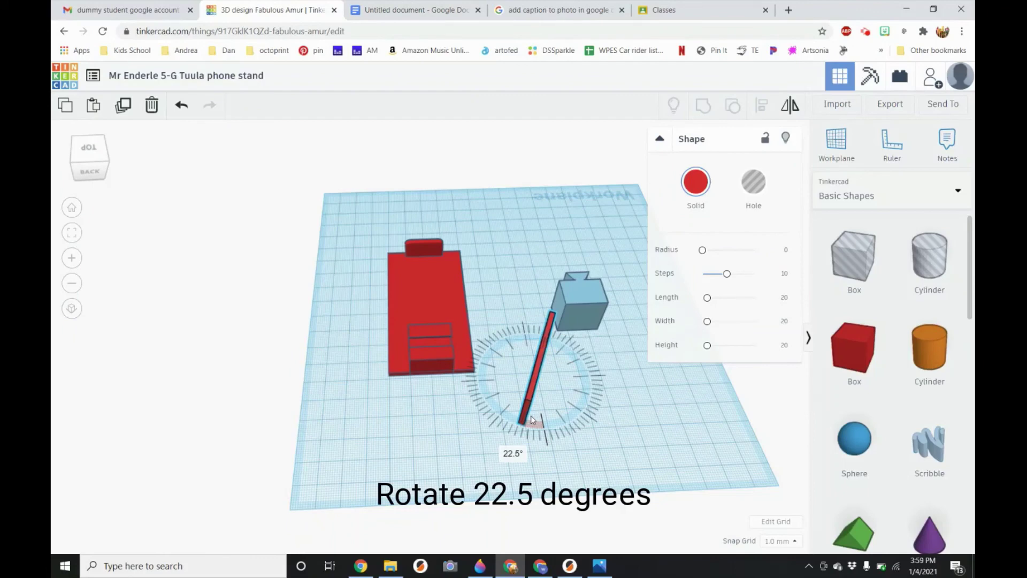
mouse_move(531, 420)
mouse_down()
mouse_move(570, 428)
mouse_move(522, 424)
mouse_up()
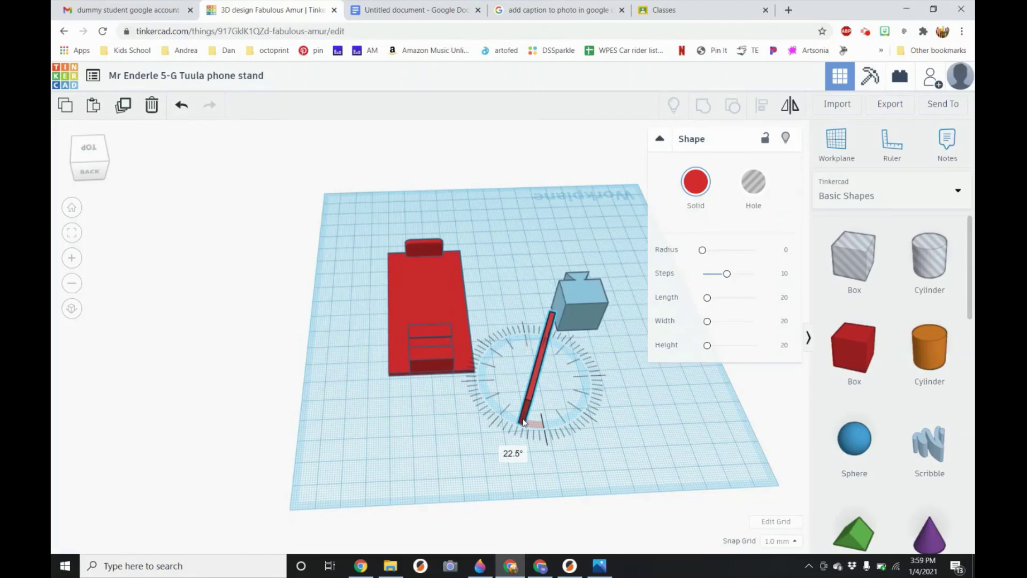
mouse_move(523, 425)
mouse_down()
mouse_move(547, 428)
mouse_move(509, 415)
mouse_move(547, 426)
mouse_move(532, 418)
mouse_move(486, 431)
mouse_move(543, 456)
mouse_move(517, 458)
mouse_move(541, 433)
mouse_up()
right_drag(545, 435, 605, 378)
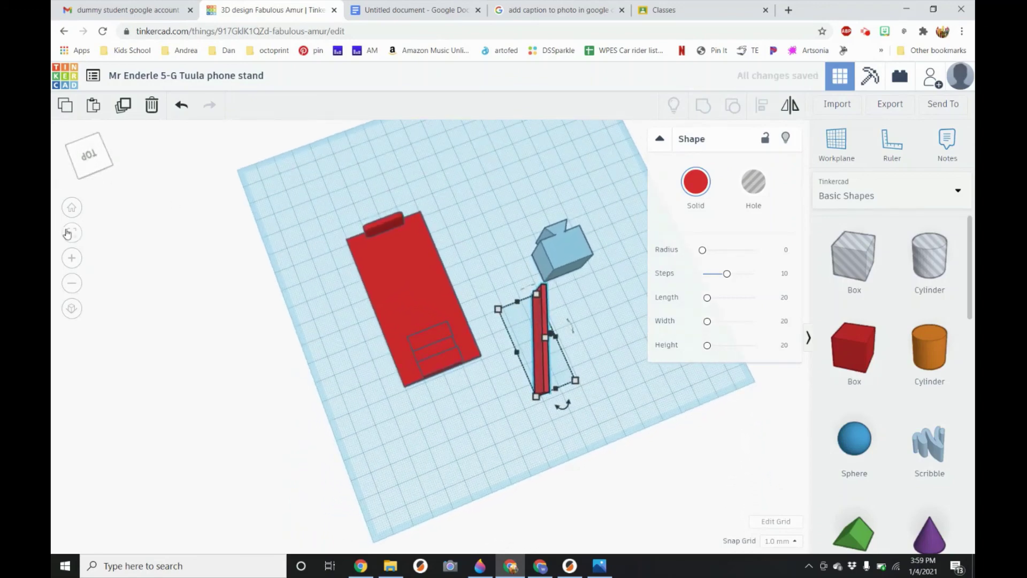
From the top view, push the angled backrest up against the blue socket
click(88, 155)
click(70, 232)
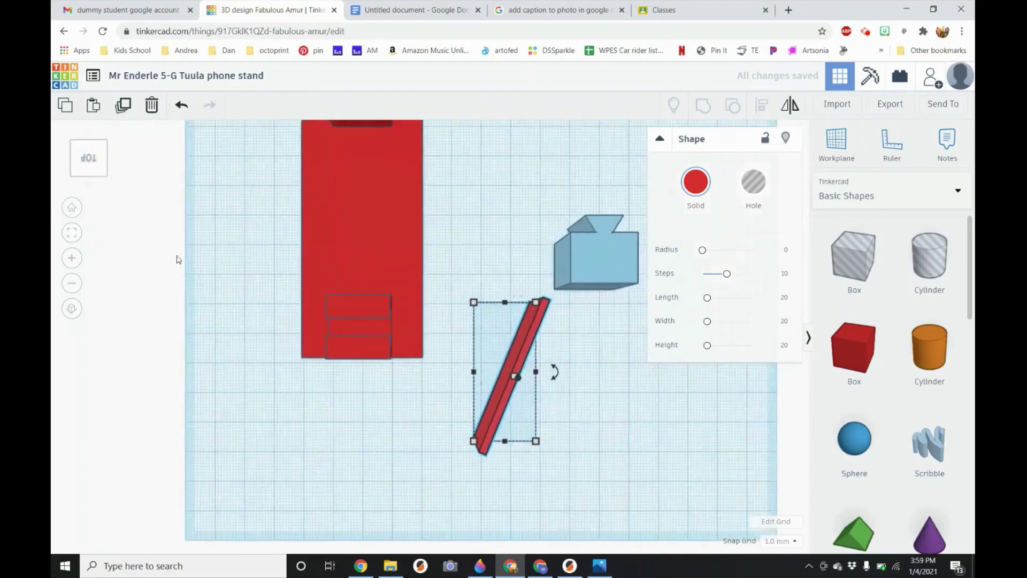
scroll(571, 240, down, 3)
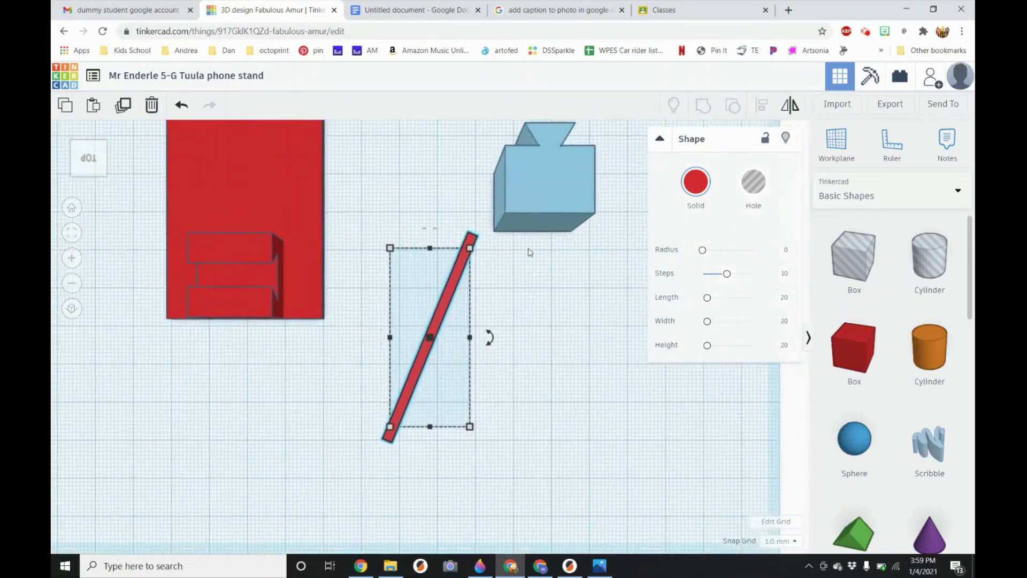
drag(449, 282, 487, 245)
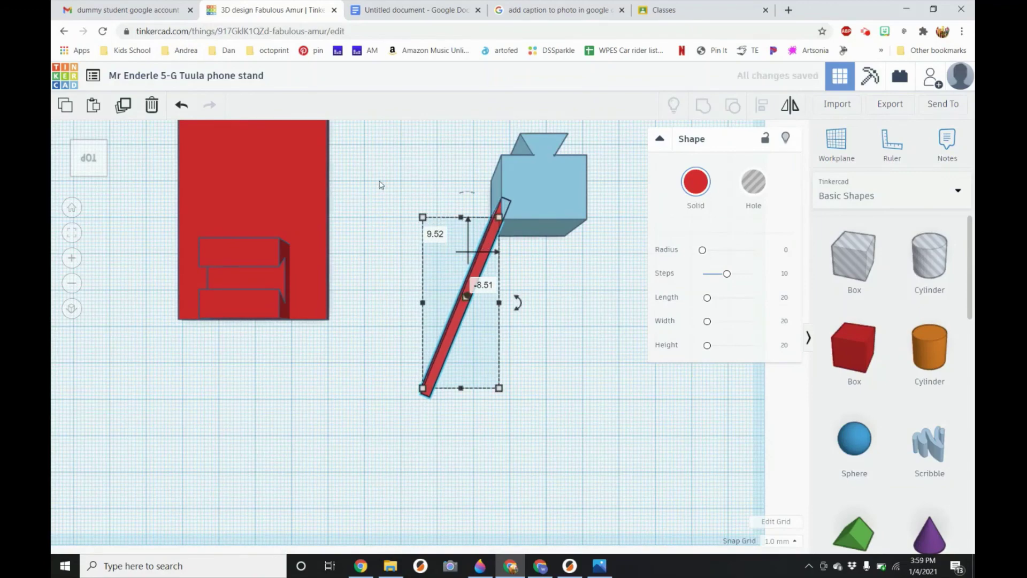
right_drag(380, 181, 711, 298)
Select the socket and backrest together and group them into one piece
right_drag(374, 423, 452, 413)
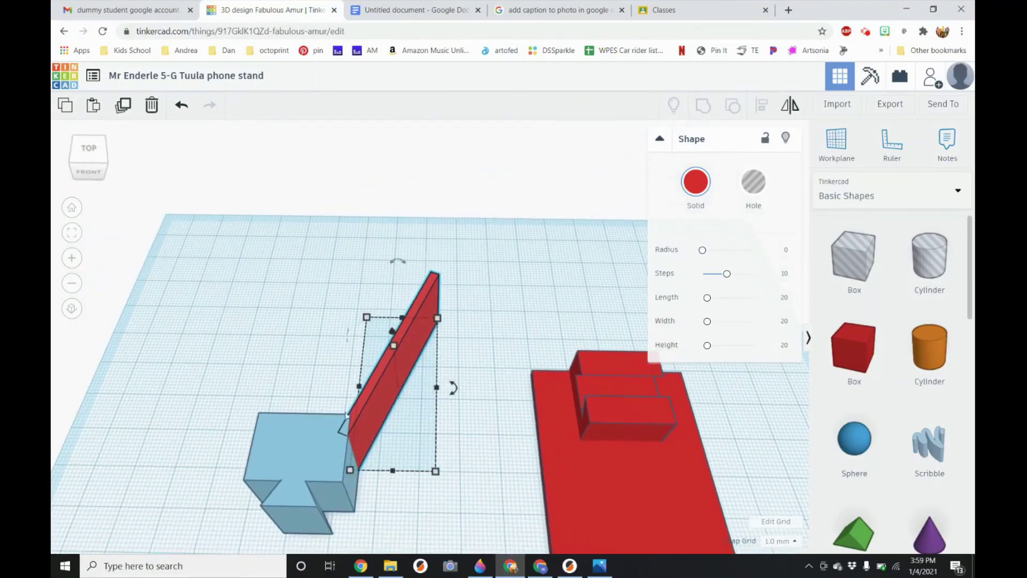
right_drag(303, 389, 294, 355)
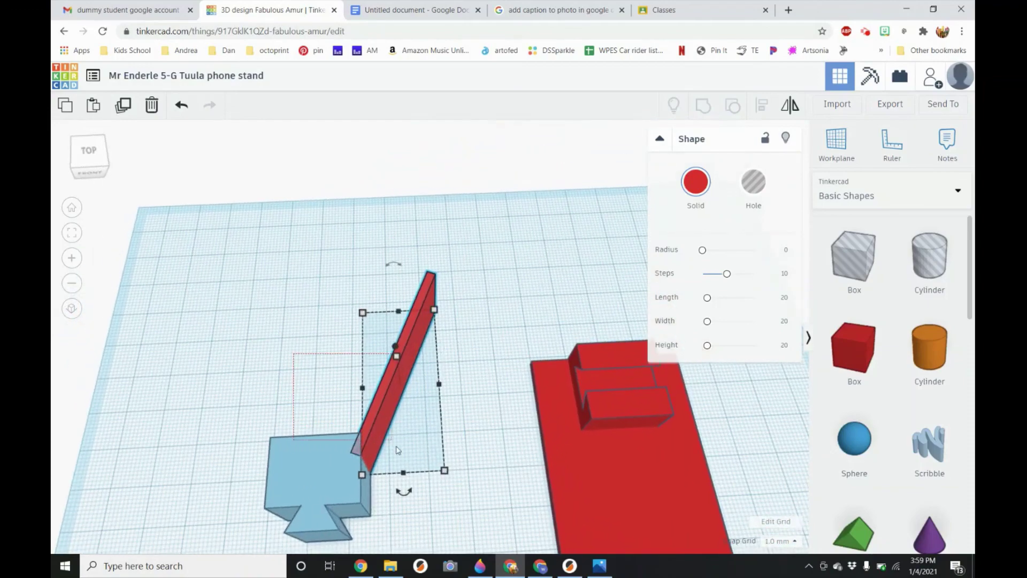
key(ctrl+a)
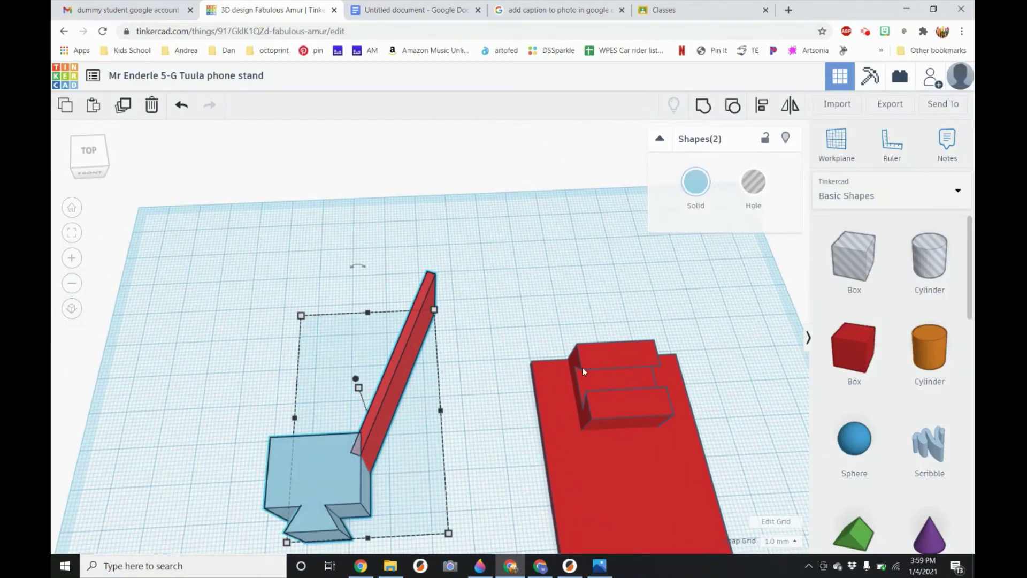
click(700, 107)
scroll(457, 322, down, 5)
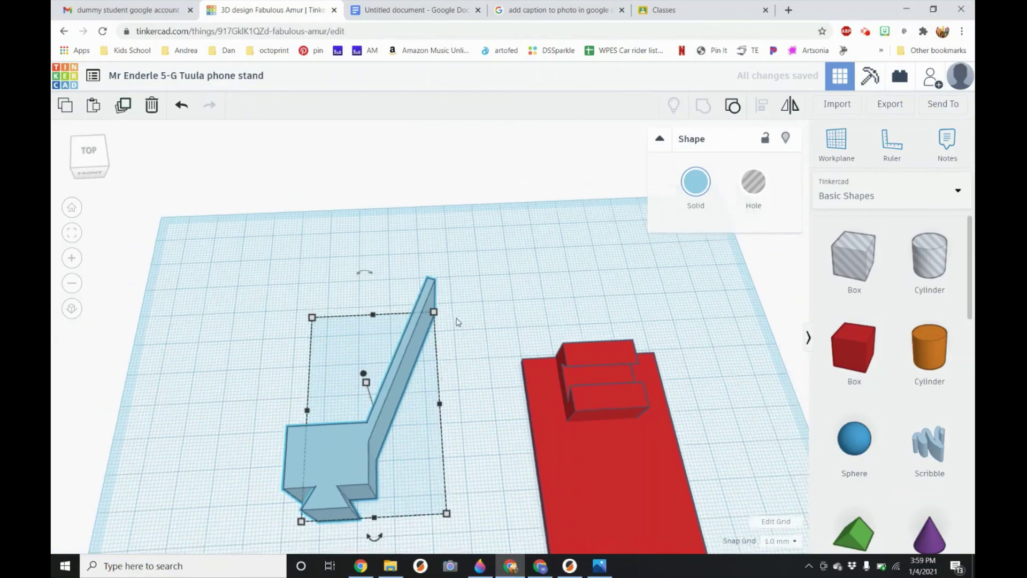
right_drag(453, 376, 341, 368)
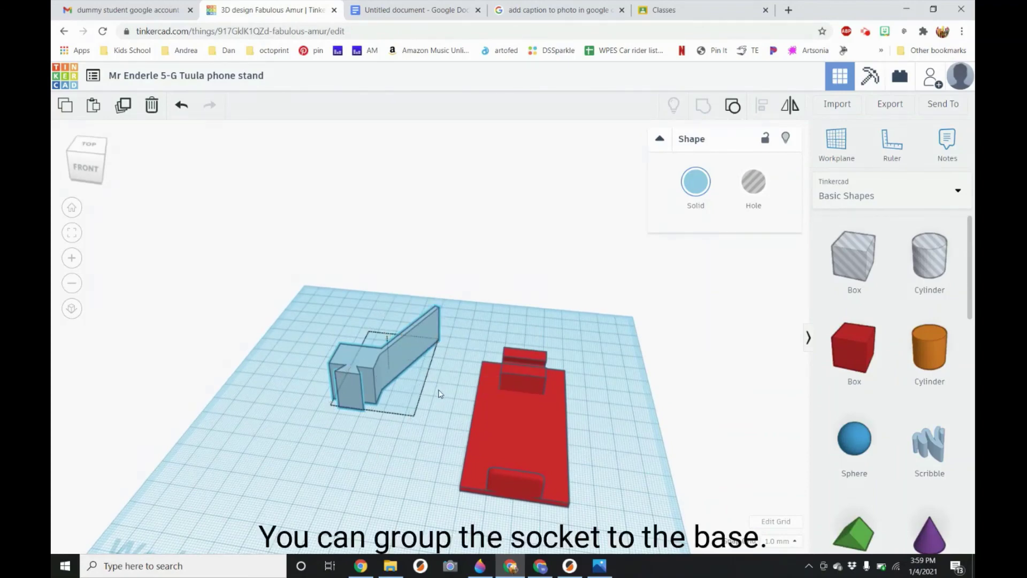
right_drag(422, 390, 508, 389)
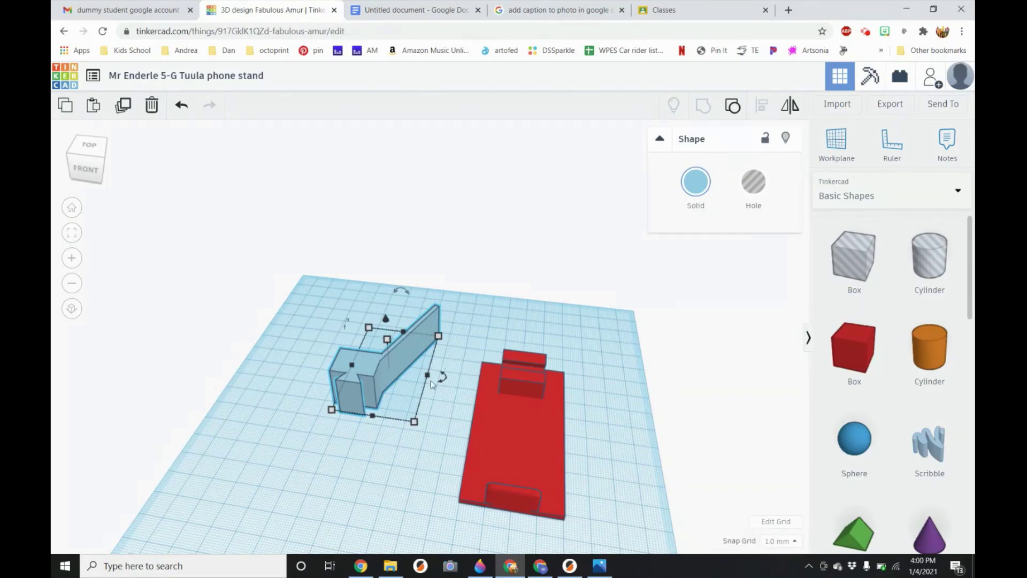
right_drag(442, 456, 423, 459)
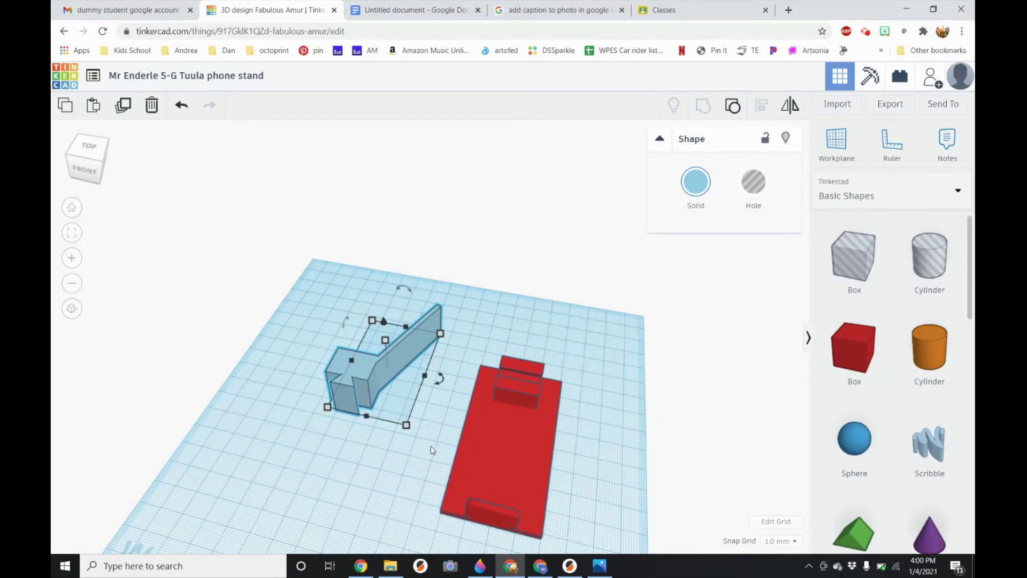